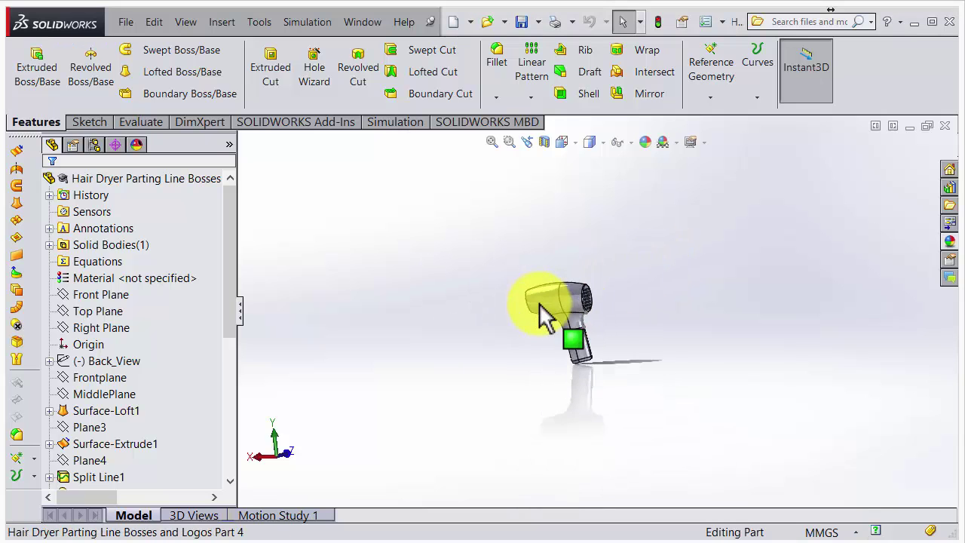
Examine the front and rear faces of the hair dryer's barrel on either side of the split line.
middle_drag(609, 345, 581, 280)
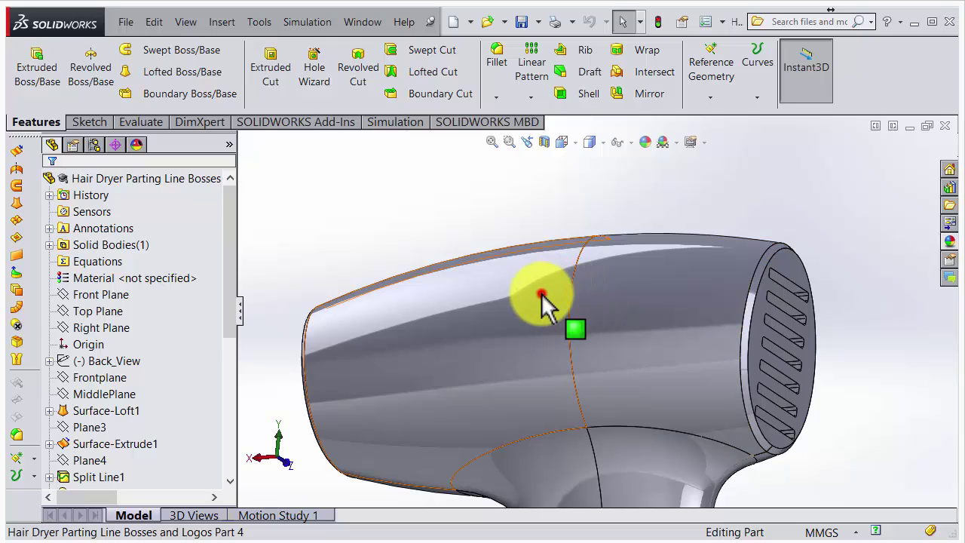
click(541, 293)
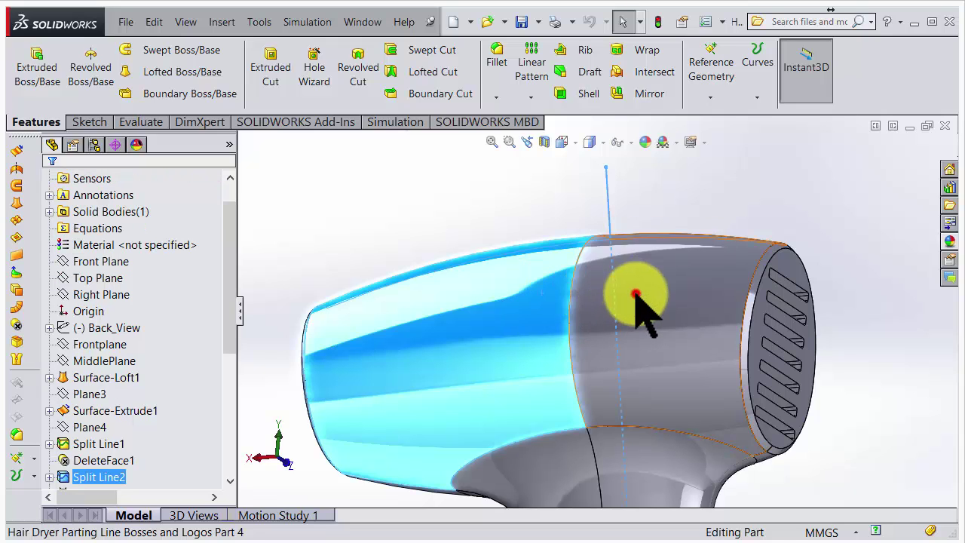
click(635, 295)
click(533, 287)
click(643, 305)
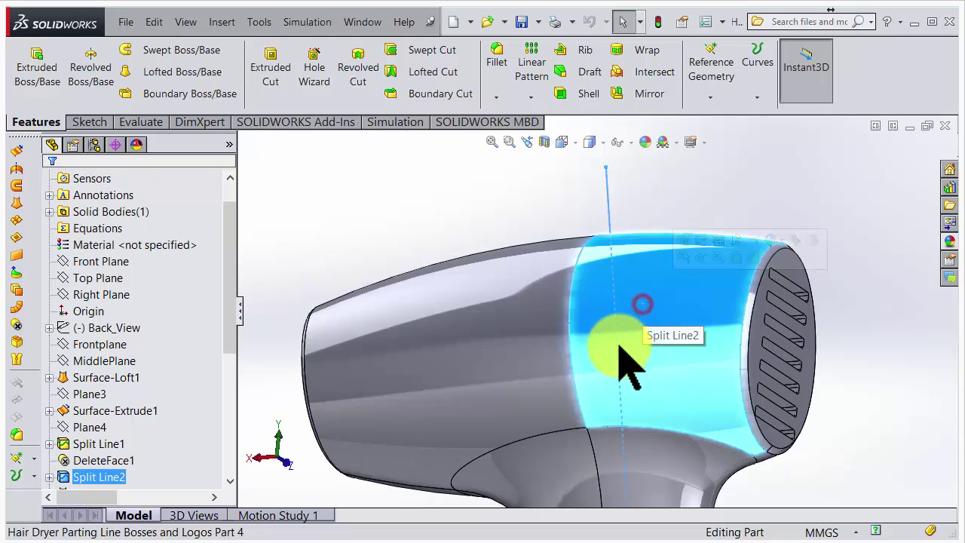
middle_drag(603, 355, 606, 400)
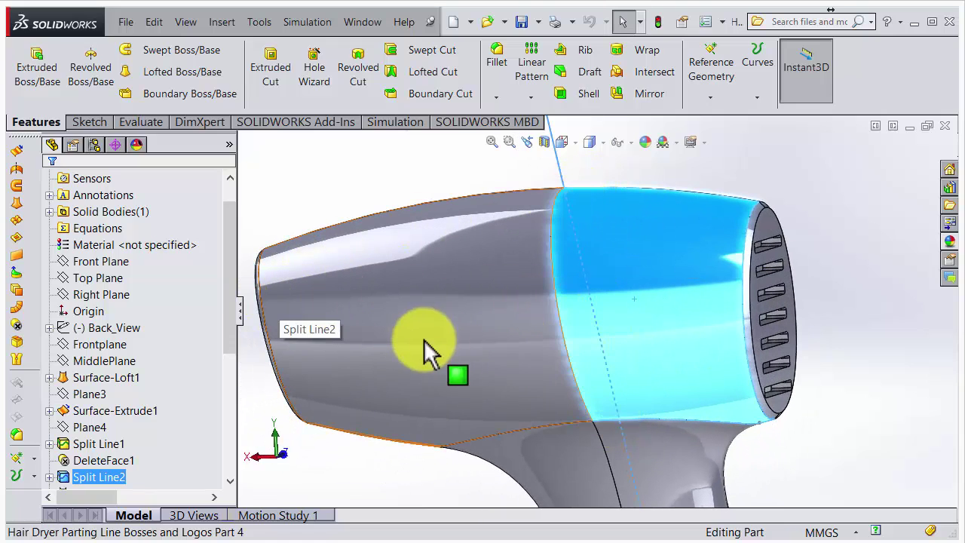
middle_drag(591, 398, 572, 322)
scroll(564, 338, up, 3)
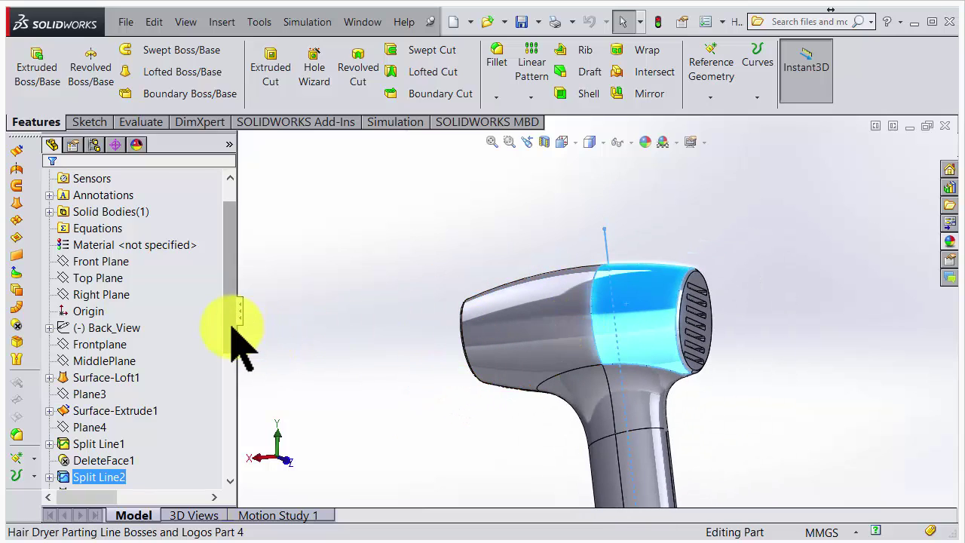
Roll the model back to just after Mirror1, before Surface-Plane1.
mouse_move(225, 309)
mouse_down()
mouse_move(236, 487)
mouse_move(210, 475)
mouse_move(213, 443)
mouse_up()
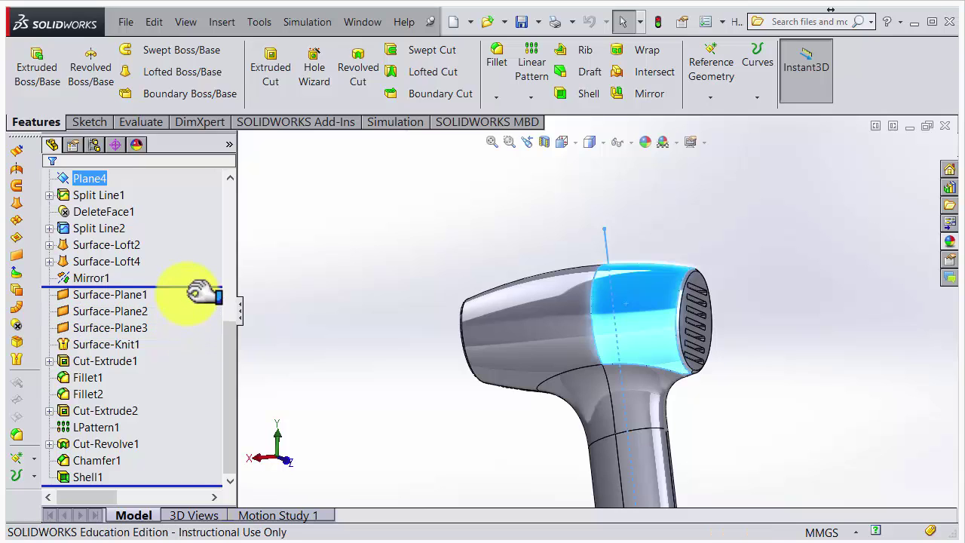
drag(200, 294, 200, 294)
scroll(525, 378, down, 3)
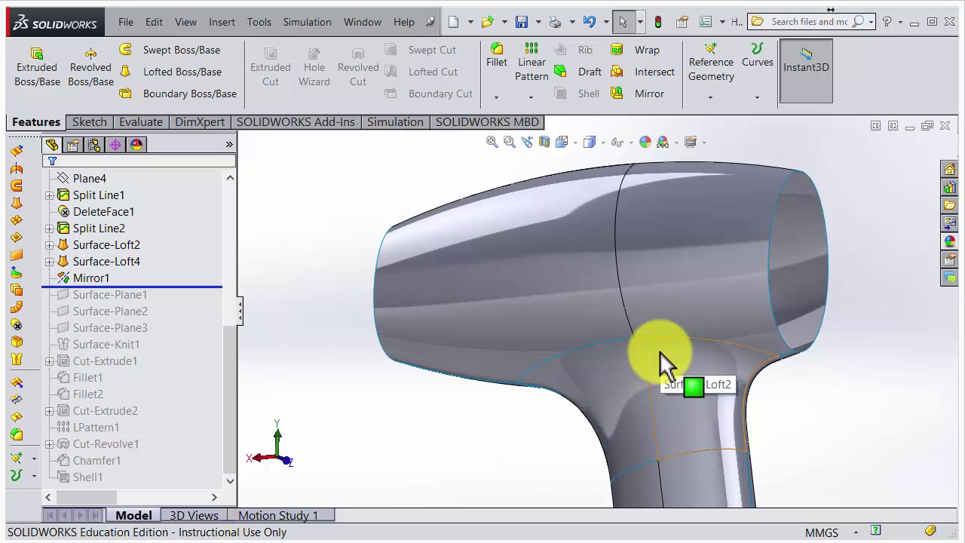
Edit Mirror1 so the surface bodies are mirrored about the Front Plane with Knit surfaces enabled.
right_click(92, 280)
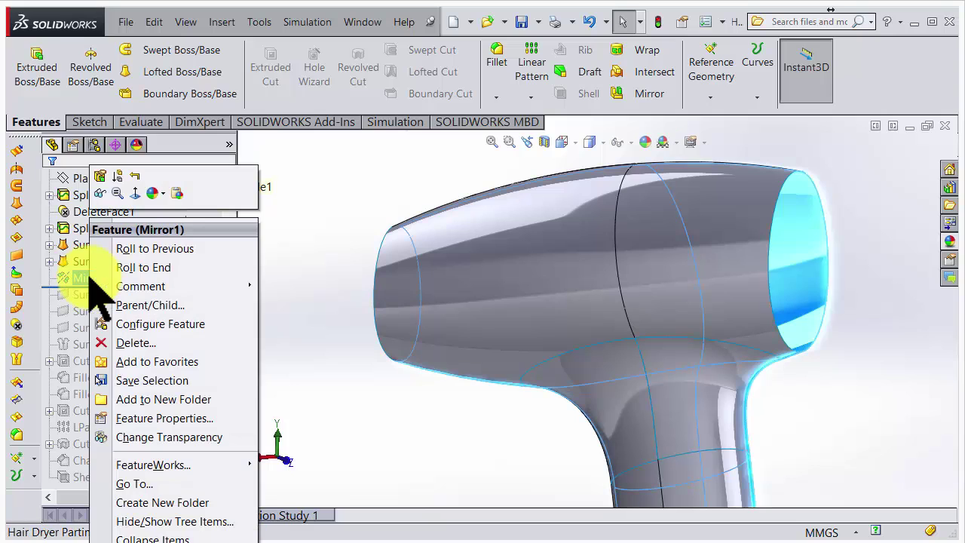
click(101, 179)
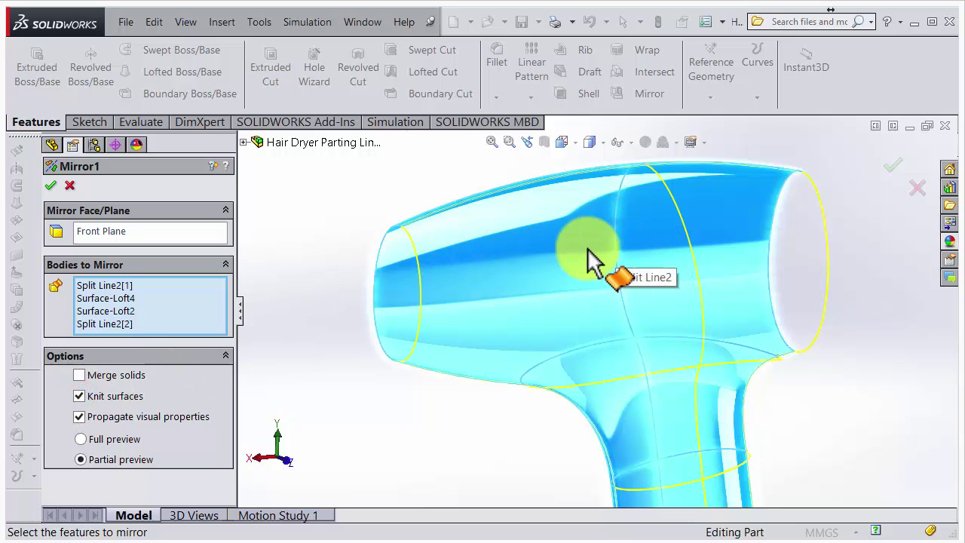
click(49, 185)
Inspect the barrel and handle faces on the mirrored body for continuity across the split line.
middle_drag(495, 227, 541, 240)
scroll(612, 280, up, 3)
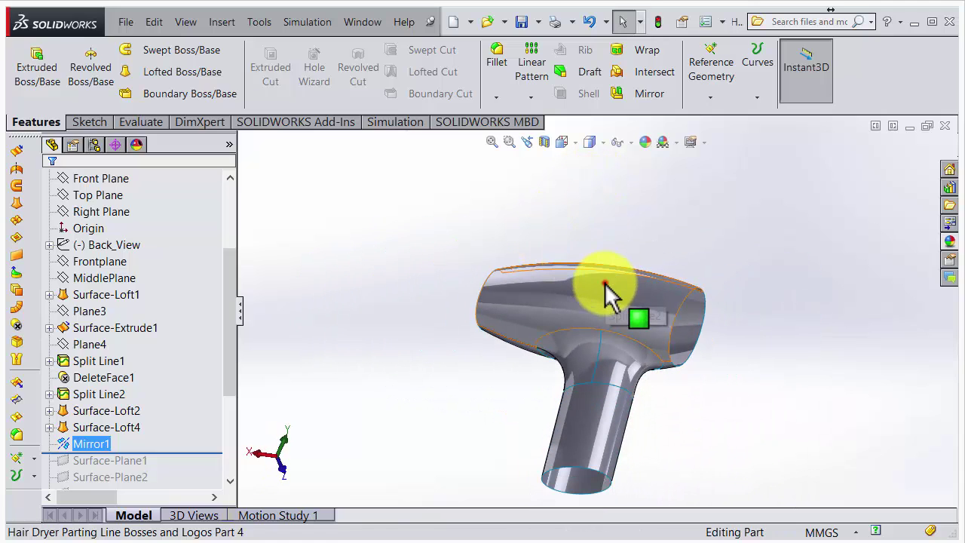
click(605, 286)
click(578, 429)
middle_drag(578, 432, 631, 399)
scroll(592, 295, down, 3)
click(573, 272)
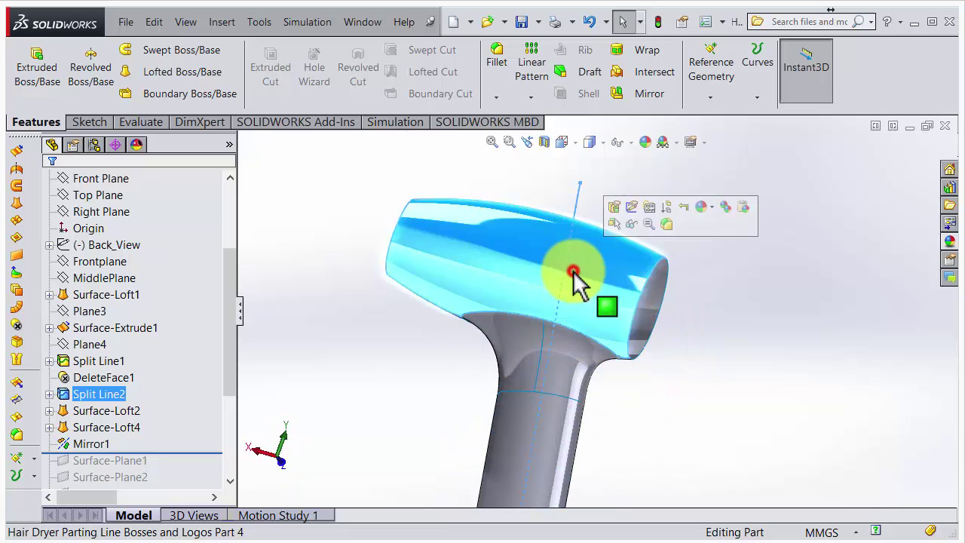
scroll(505, 333, down, 4)
middle_drag(506, 334, 526, 313)
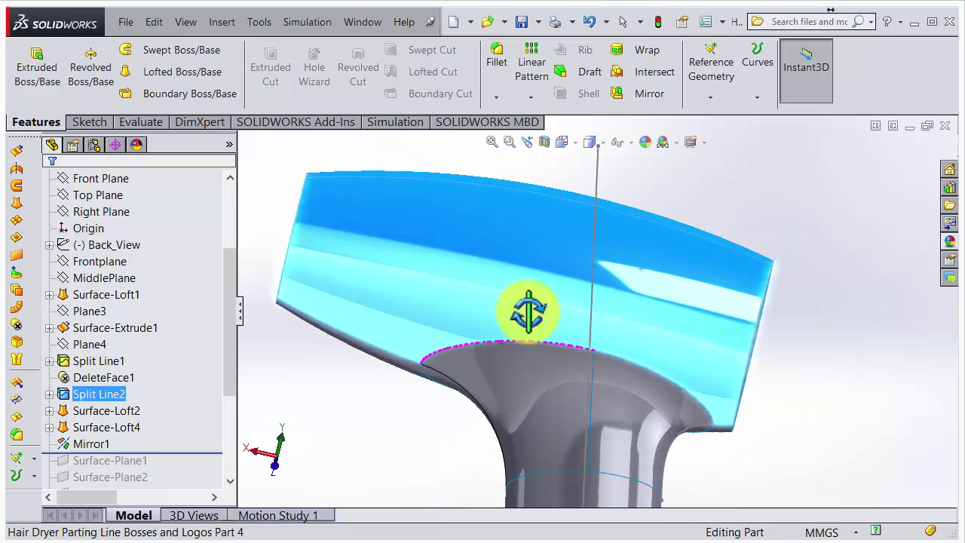
scroll(550, 316, up, 8)
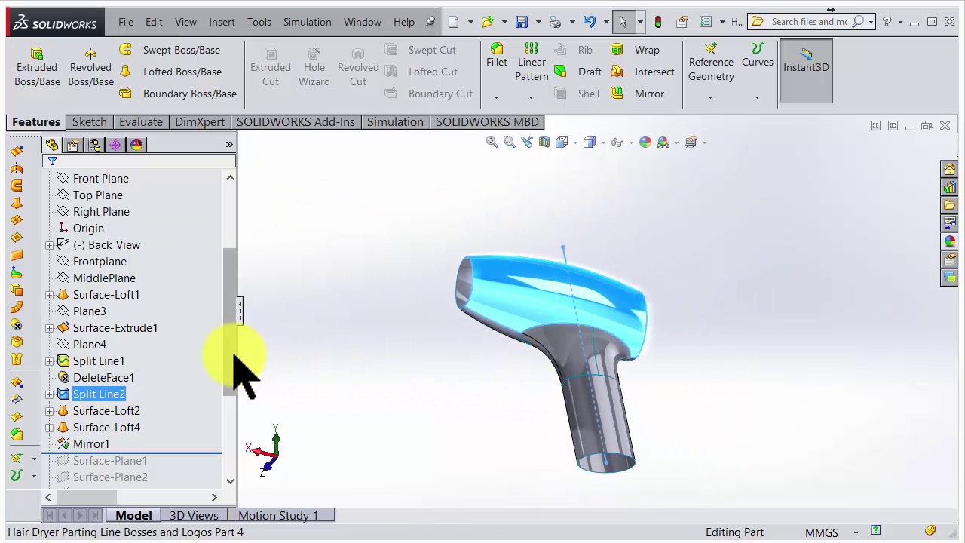
Roll the model forward to just after Fillet2, reading the error details on Surface-Knit1 along the way.
drag(228, 352, 237, 442)
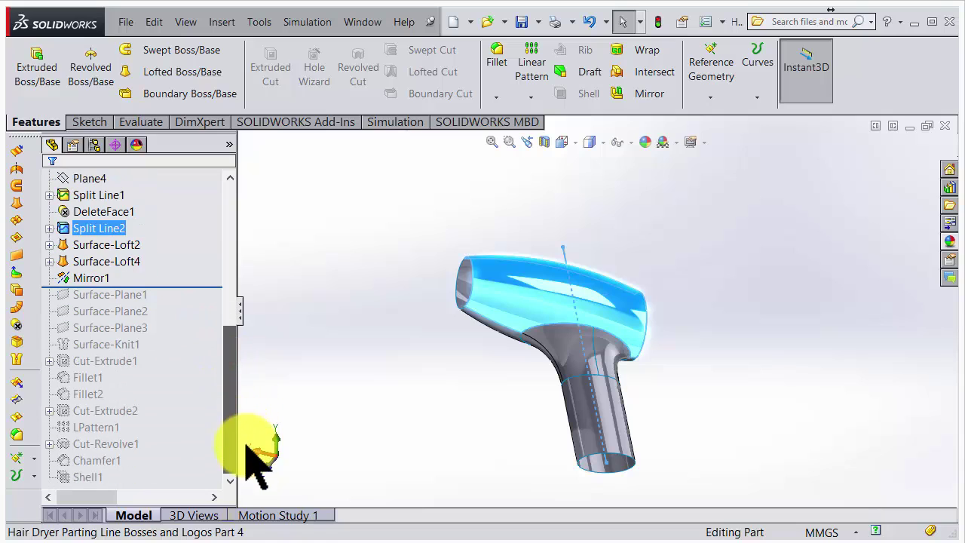
middle_drag(474, 309, 564, 309)
scroll(565, 309, down, 3)
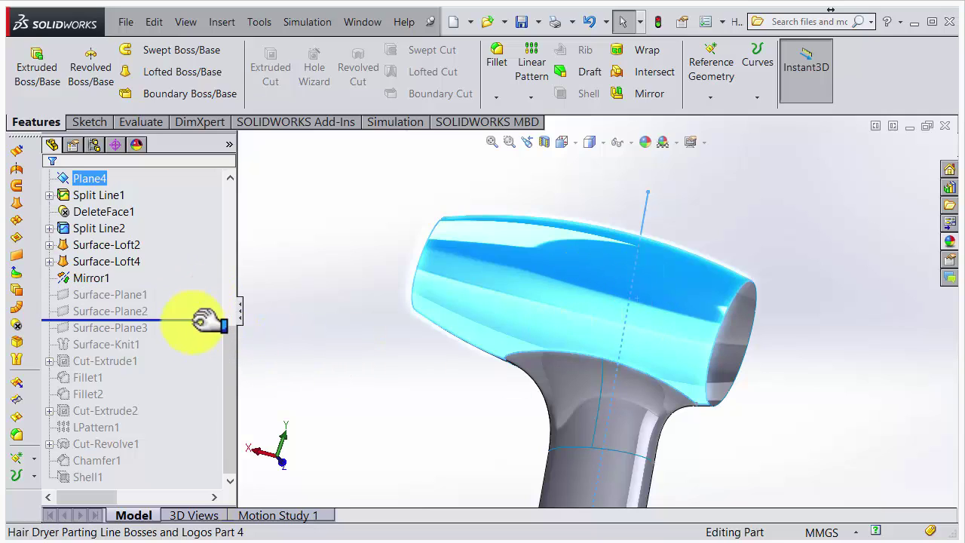
drag(202, 350, 201, 352)
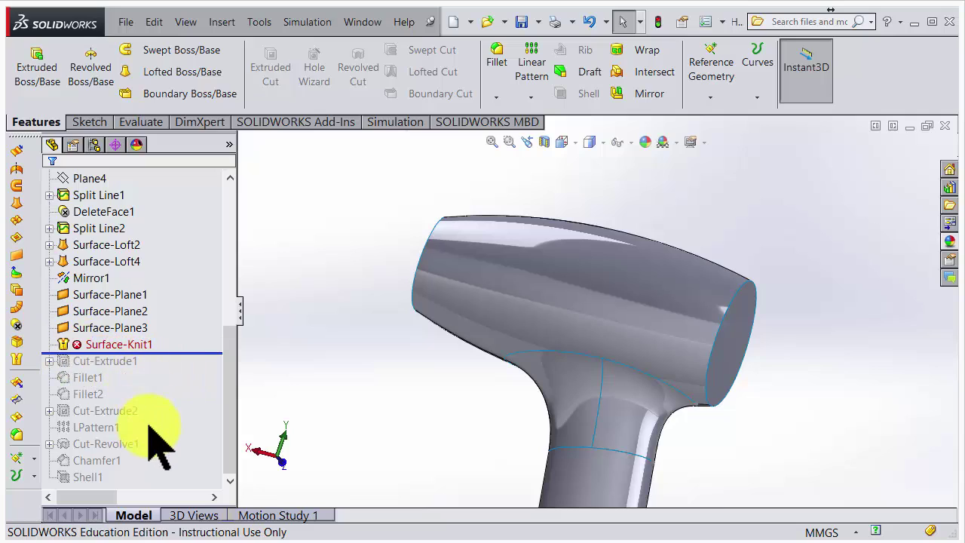
click(116, 344)
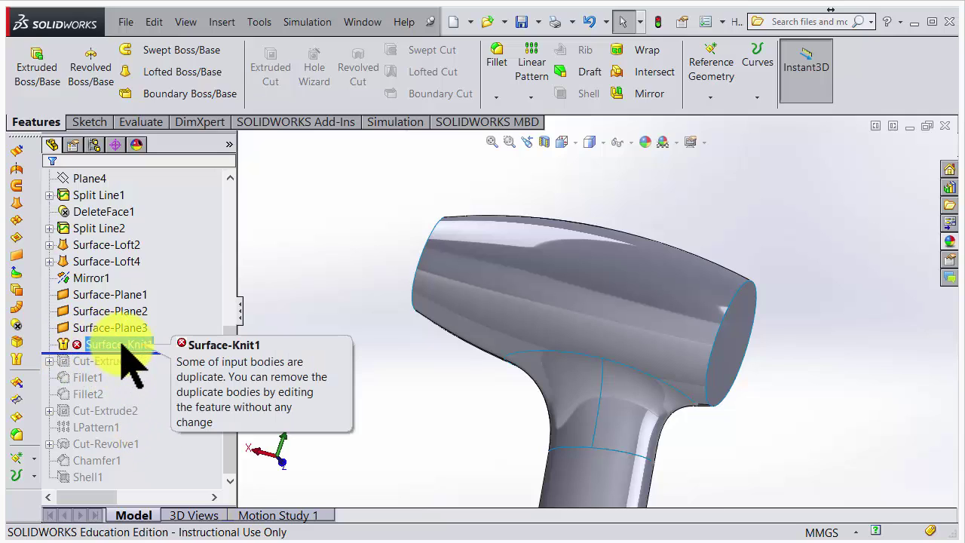
click(200, 373)
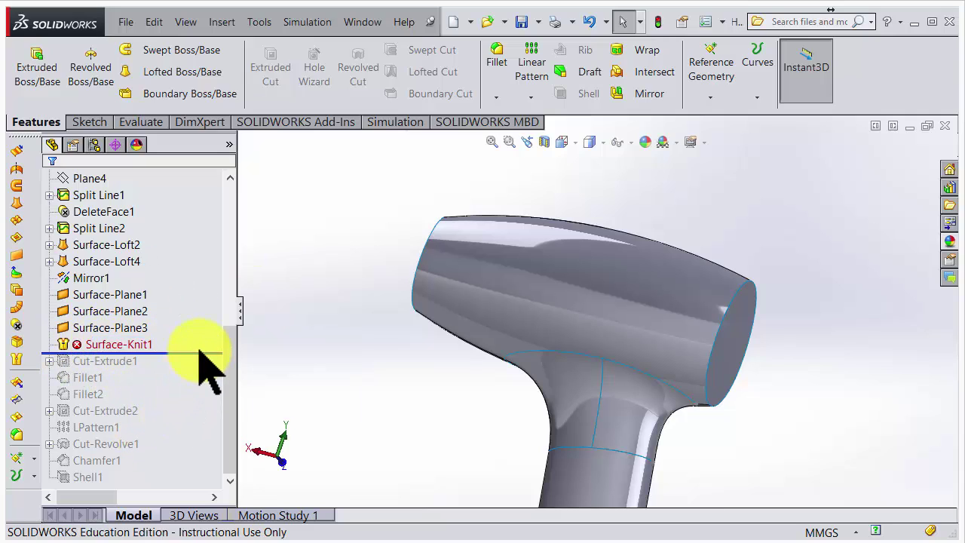
drag(193, 381, 195, 404)
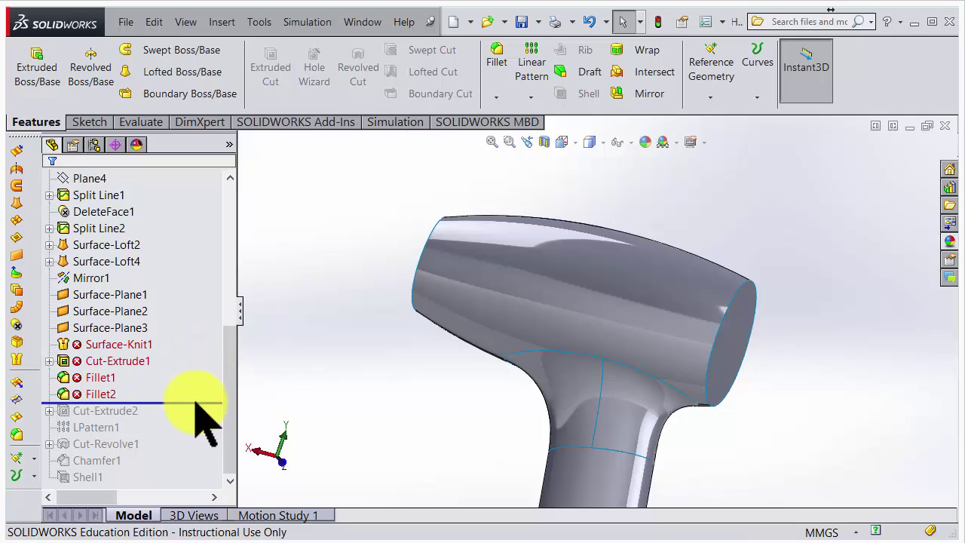
Edit Surface-Knit1 and accept its definition without changes to remove duplicate bodies, and roll the model forward past Shell1.
right_click(115, 345)
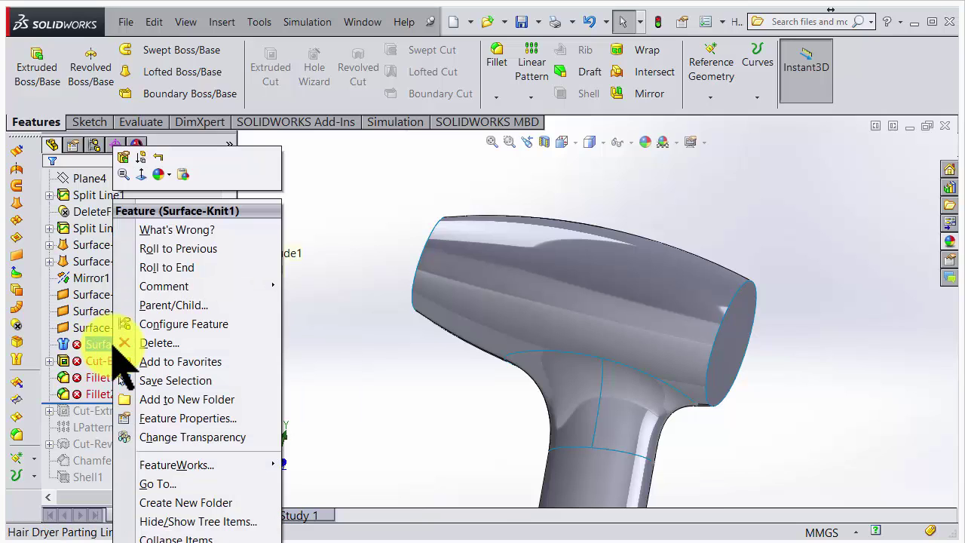
click(126, 157)
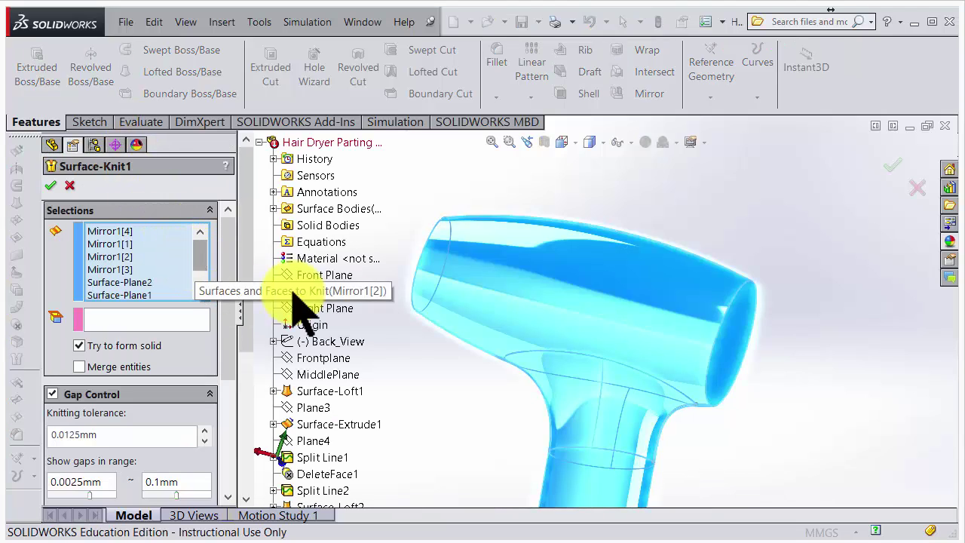
scroll(635, 377, up, 5)
middle_drag(640, 381, 610, 279)
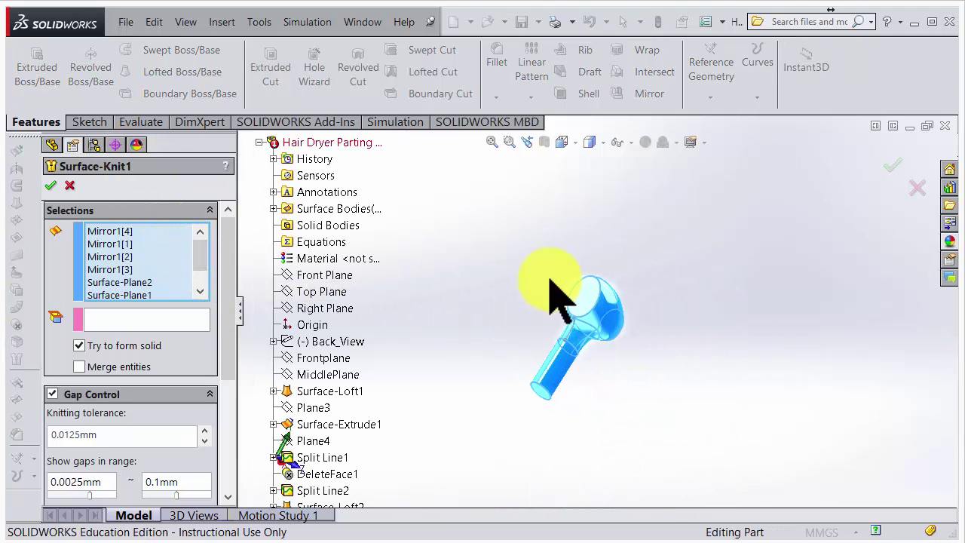
scroll(616, 328, down, 3)
middle_drag(616, 327, 550, 248)
middle_drag(577, 330, 646, 349)
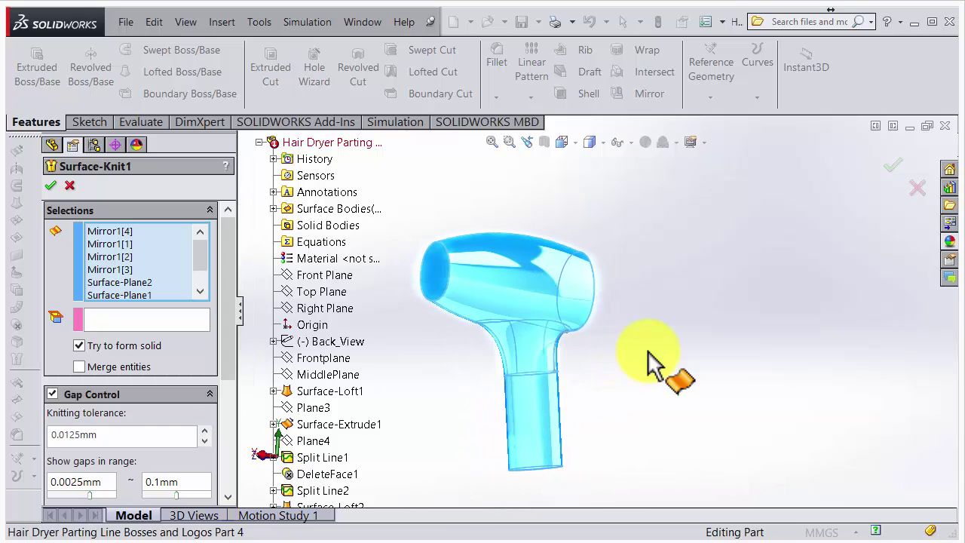
click(54, 184)
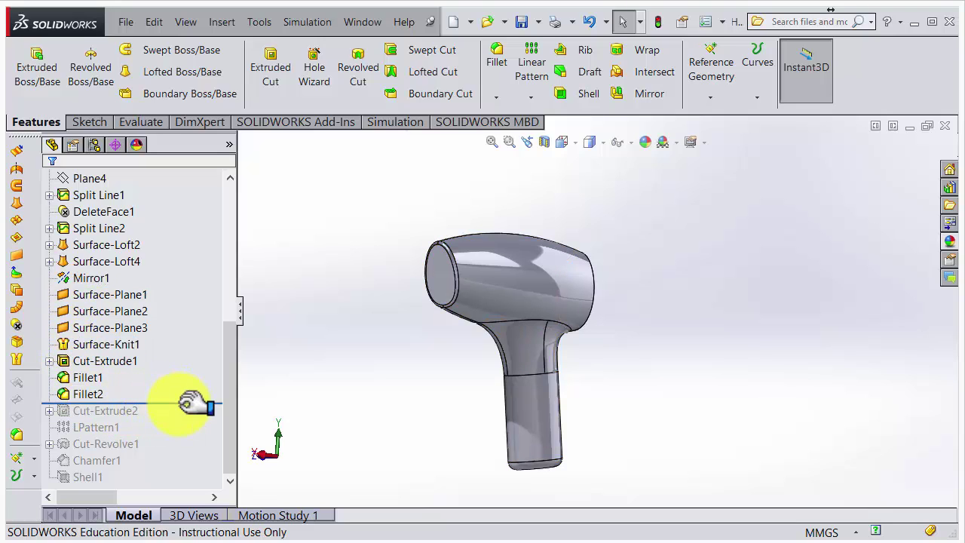
drag(192, 404, 176, 486)
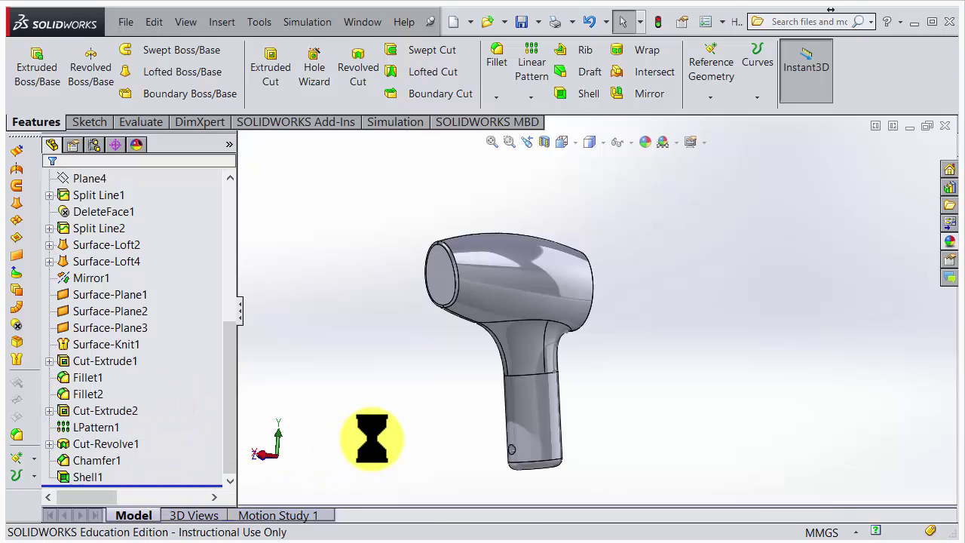
Inspect the rebuilt hair dryer's barrel side face and handle face from several angles.
middle_drag(607, 384, 513, 317)
scroll(538, 388, down, 2)
scroll(538, 387, up, 2)
middle_drag(565, 344, 587, 307)
click(585, 295)
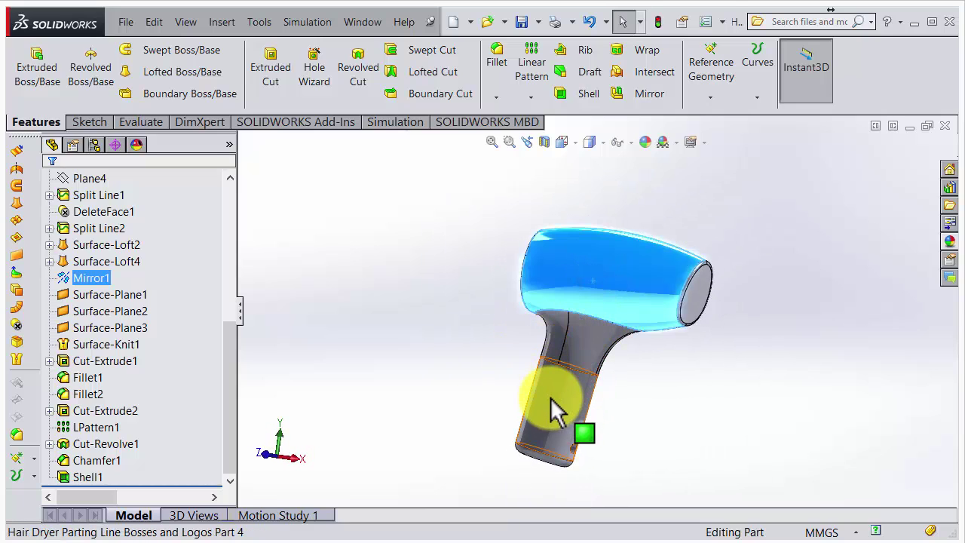
click(550, 398)
click(578, 288)
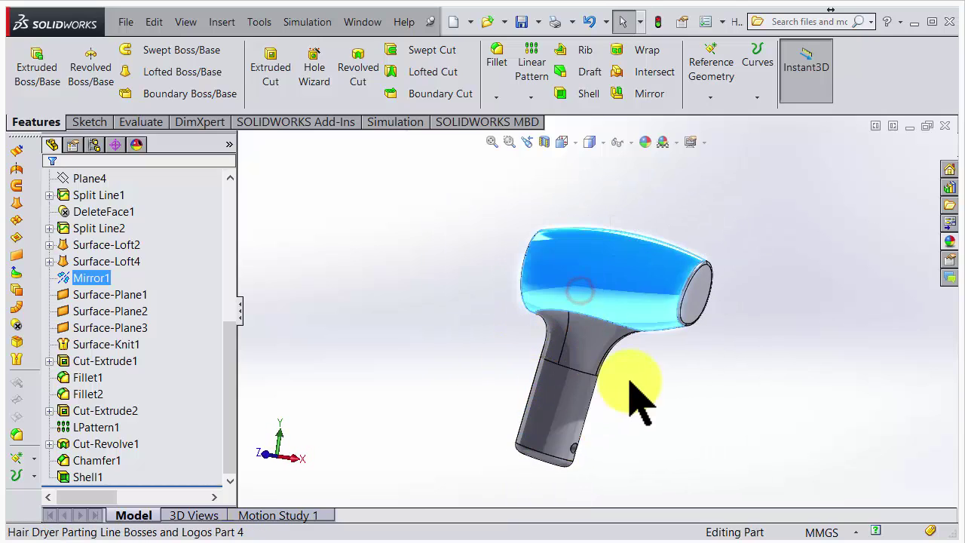
middle_drag(611, 365, 638, 407)
click(659, 402)
click(655, 301)
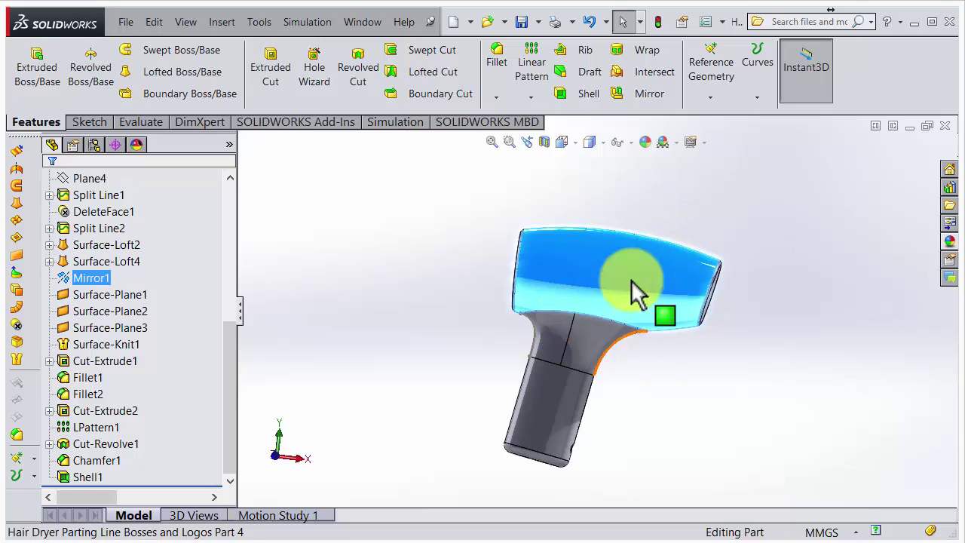
Set the display style of the model to Wireframe.
click(602, 143)
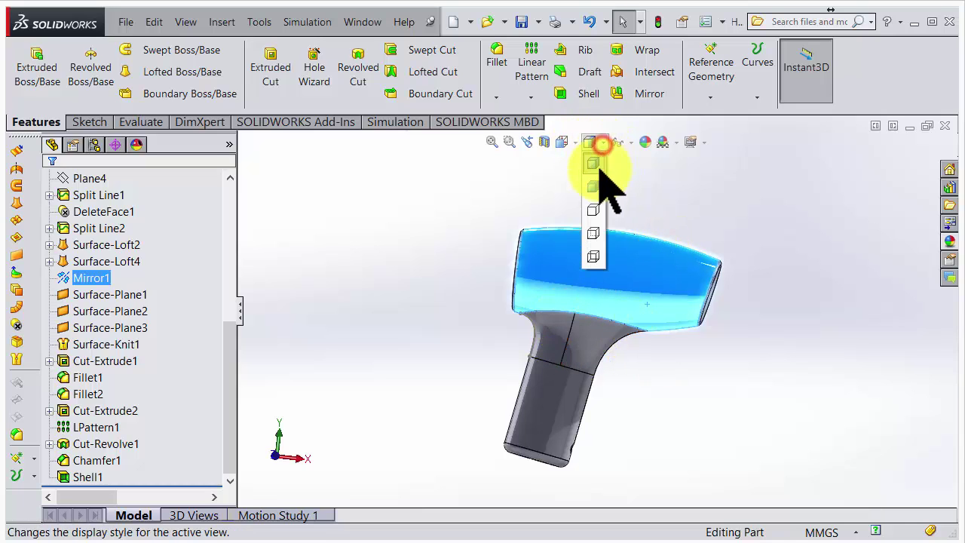
click(598, 254)
middle_drag(632, 335, 603, 341)
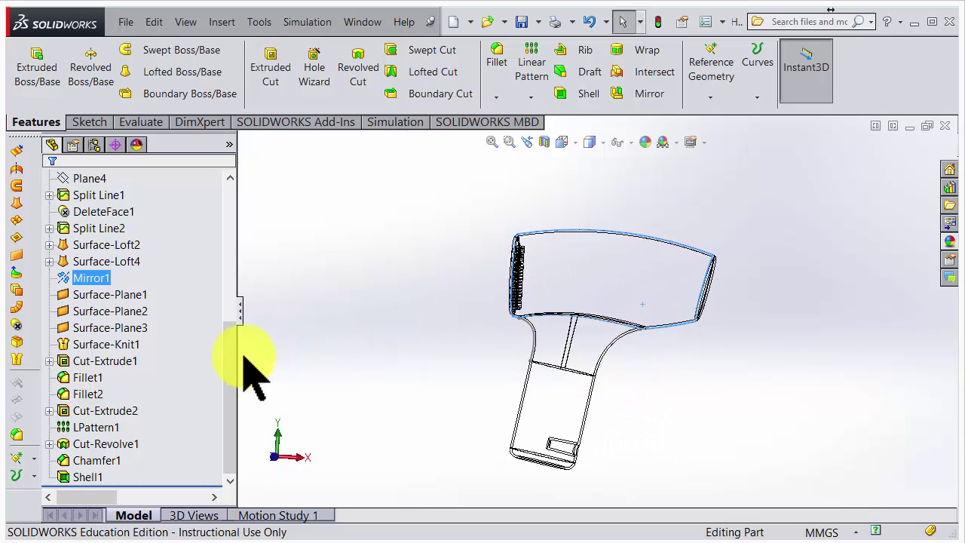
Expand Surface-Loft1 in the feature tree and show The Mother sketch with its reference picture.
drag(233, 370, 237, 245)
click(75, 343)
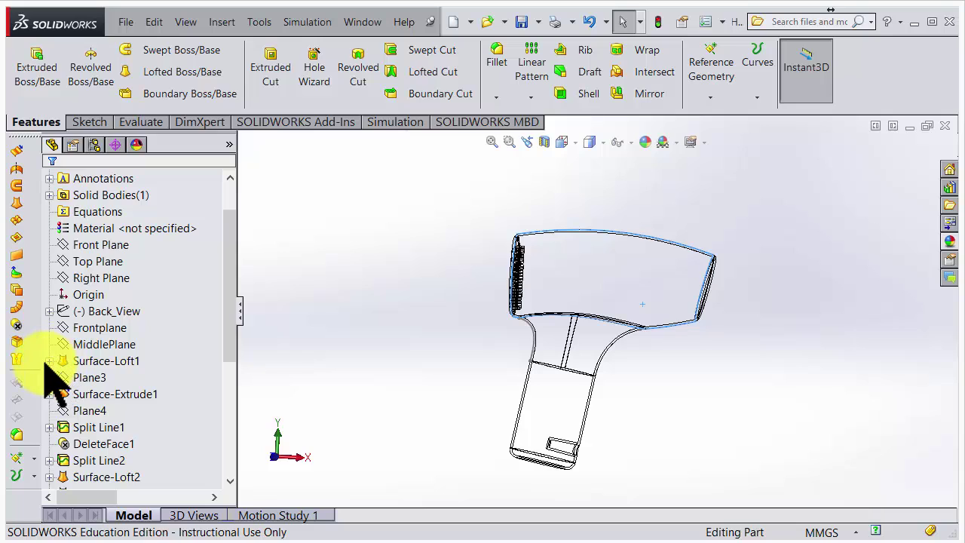
click(49, 360)
click(116, 427)
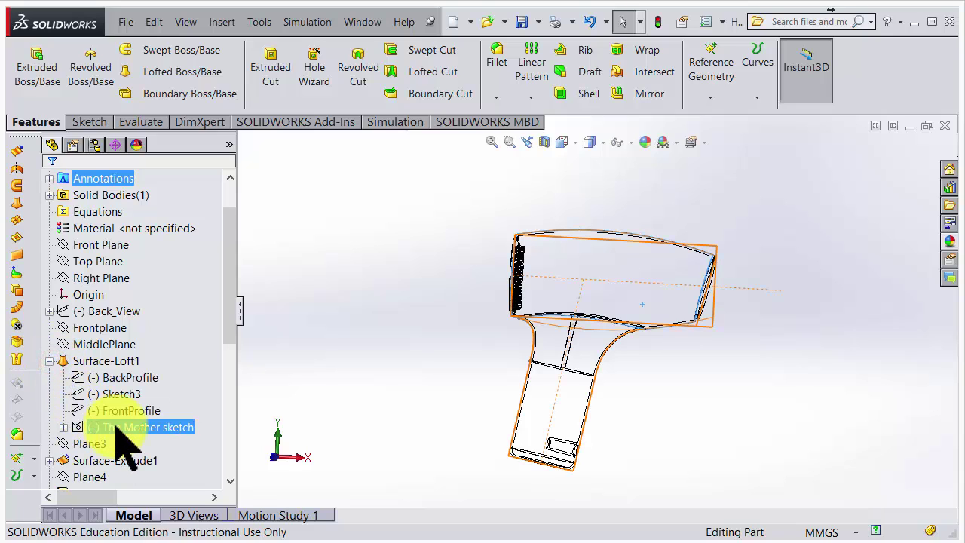
right_click(118, 431)
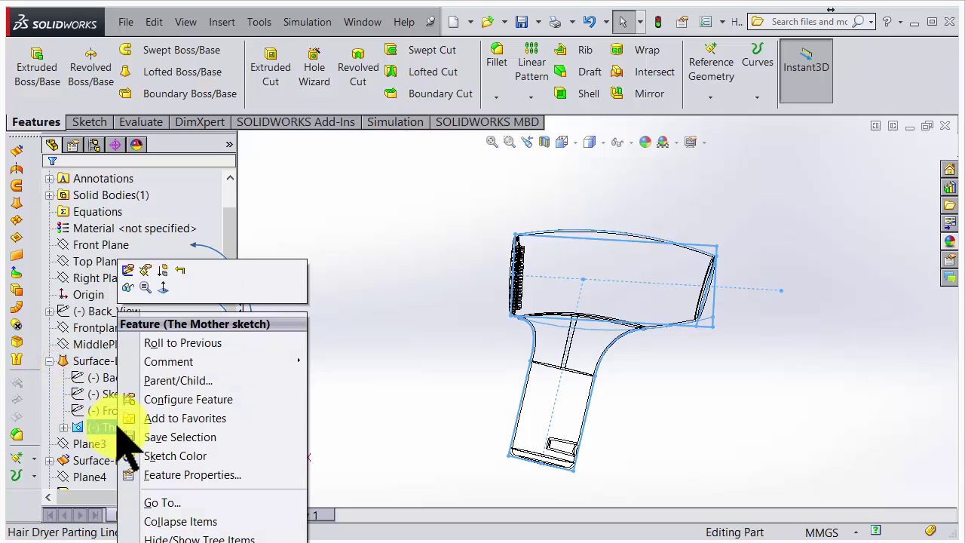
click(127, 289)
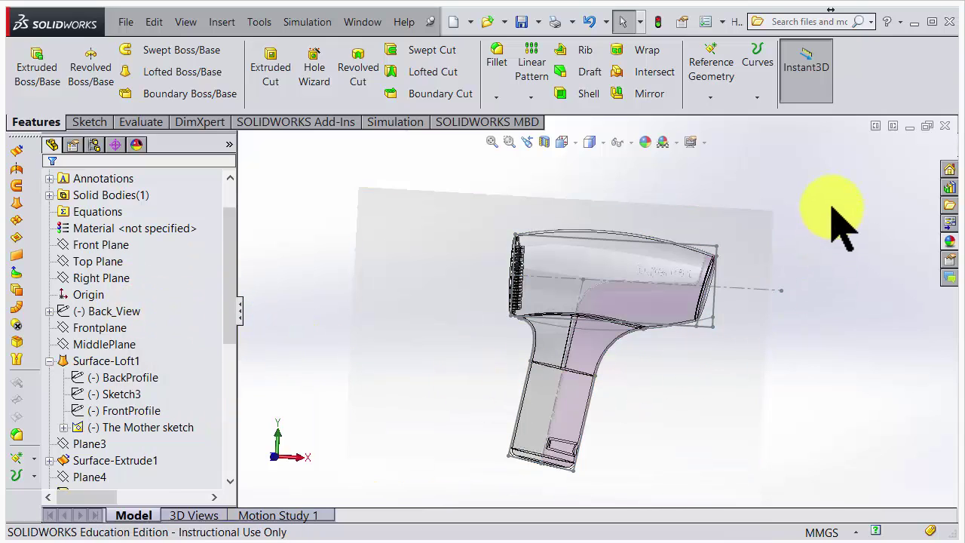
Orient the model to the front view and open a new sketch on the Front Plane.
key(space)
click(334, 437)
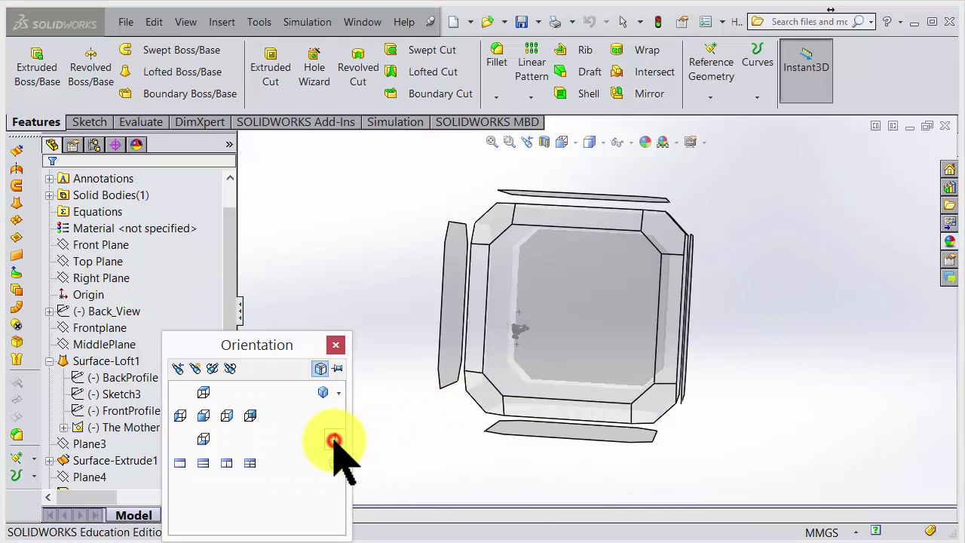
click(89, 122)
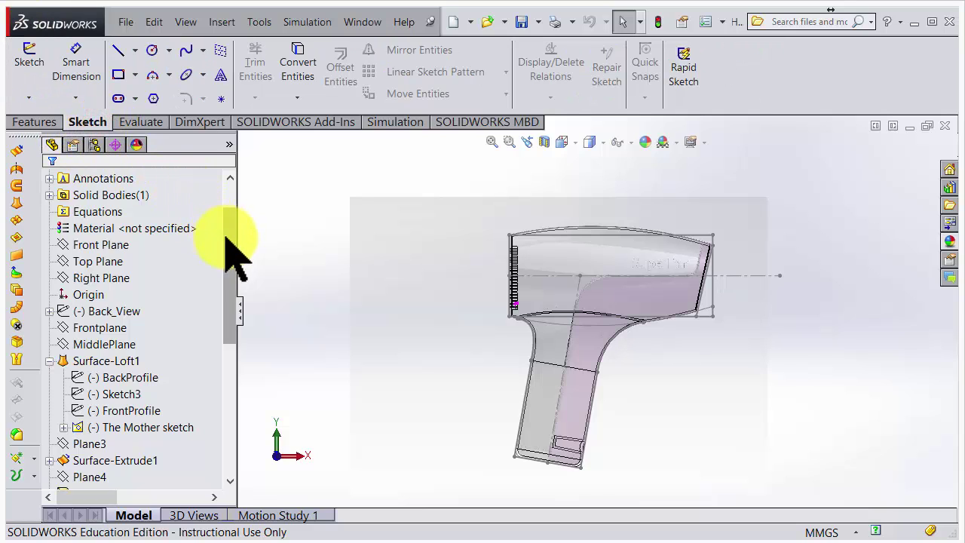
click(120, 246)
key(ctrl+8)
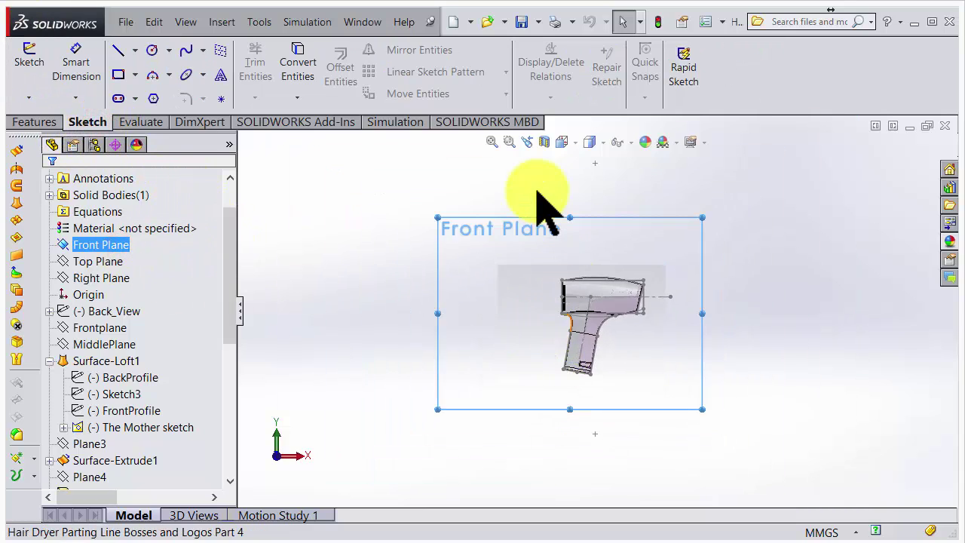
click(30, 64)
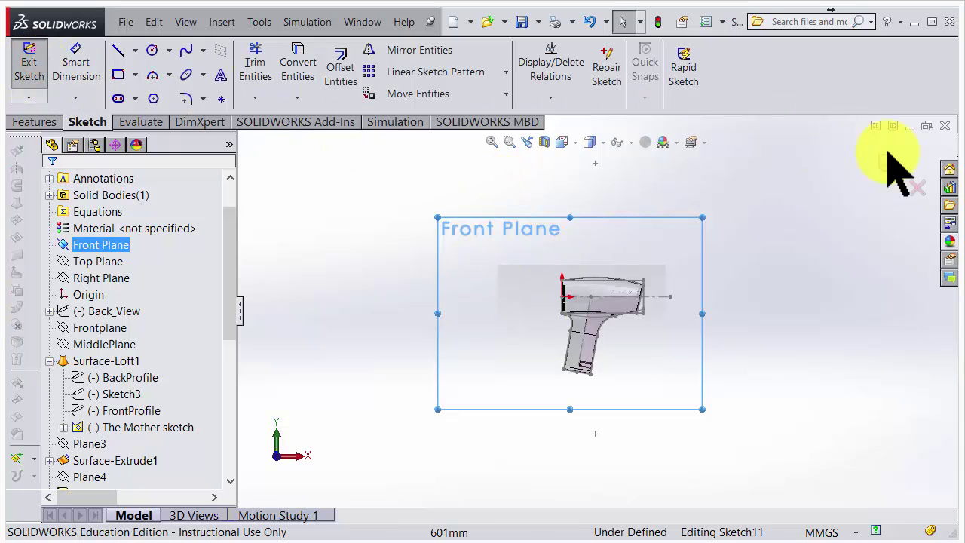
Sketch a slanted line from above the barrel's nozzle end downward, continuing into an arc of about 12 mm radius ending on the barrel centreline.
click(118, 51)
scroll(628, 269, down, 10)
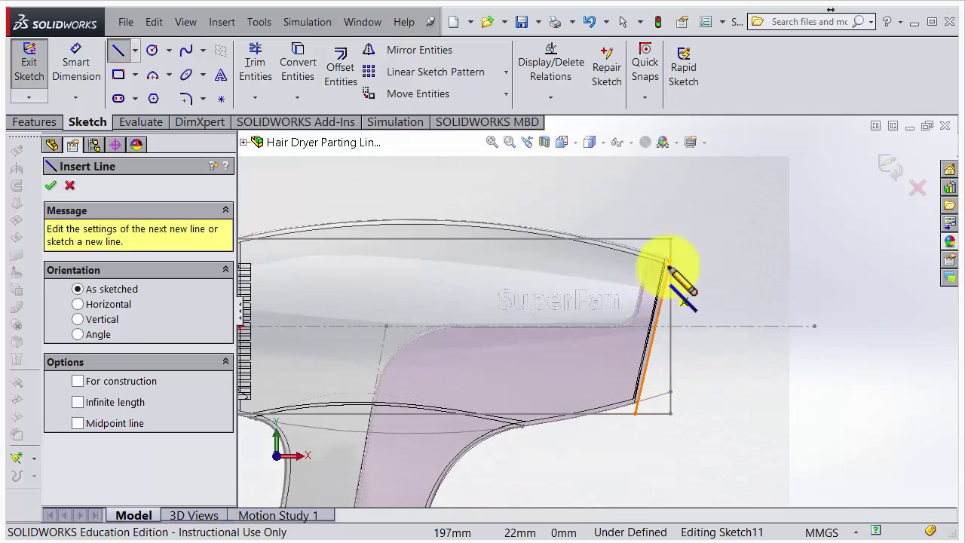
click(636, 188)
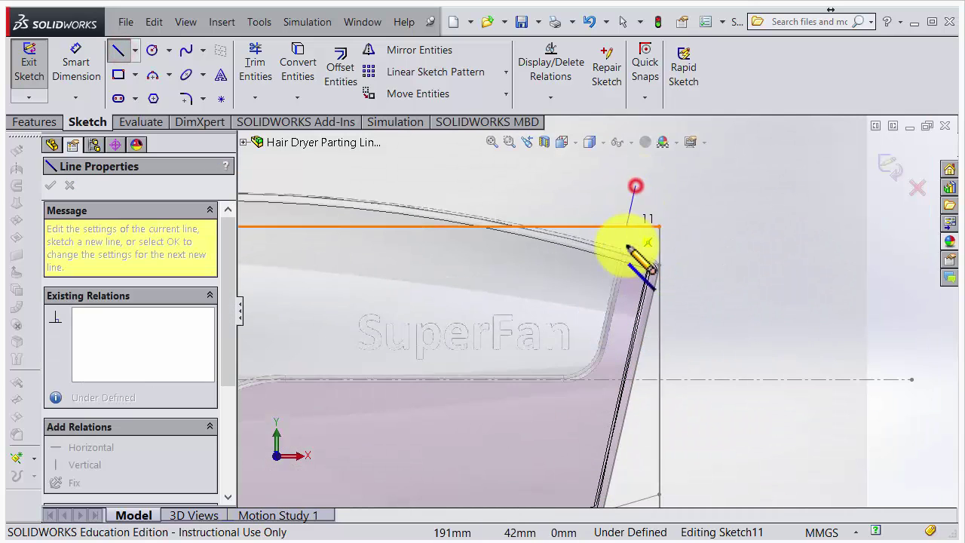
click(606, 343)
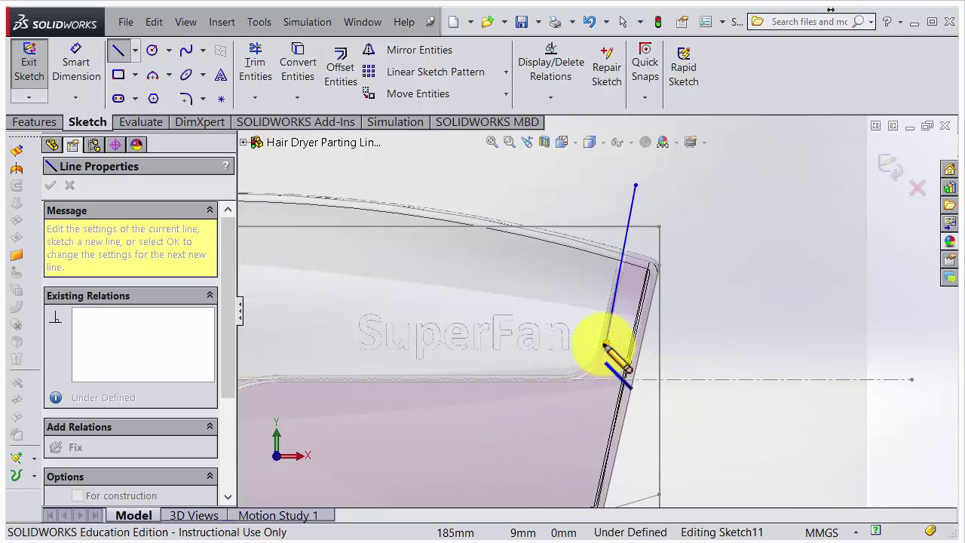
click(565, 381)
scroll(565, 380, up, 3)
scroll(478, 344, down, 2)
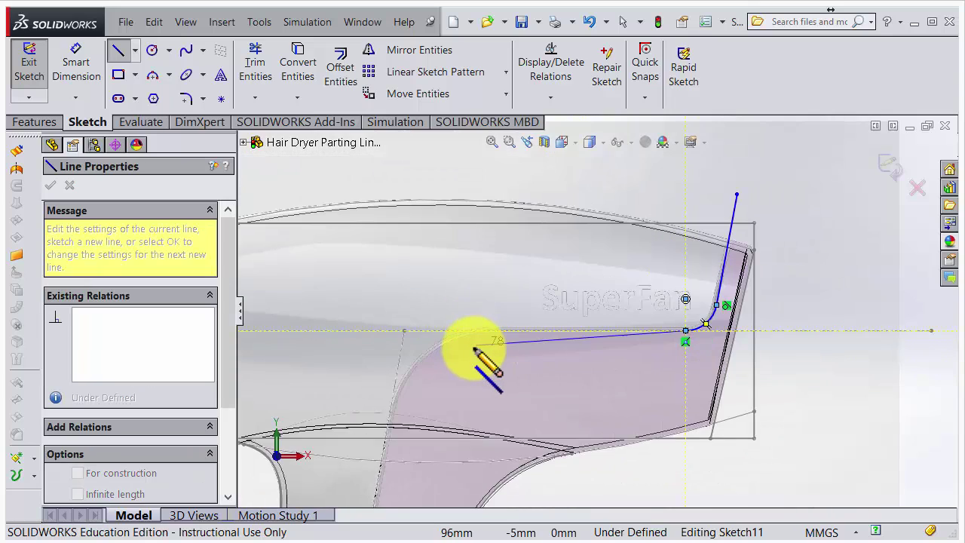
Continue the profile with a horizontal line along the barrel centreline and an arc of about 37 mm radius down onto the handle's axis line.
click(488, 331)
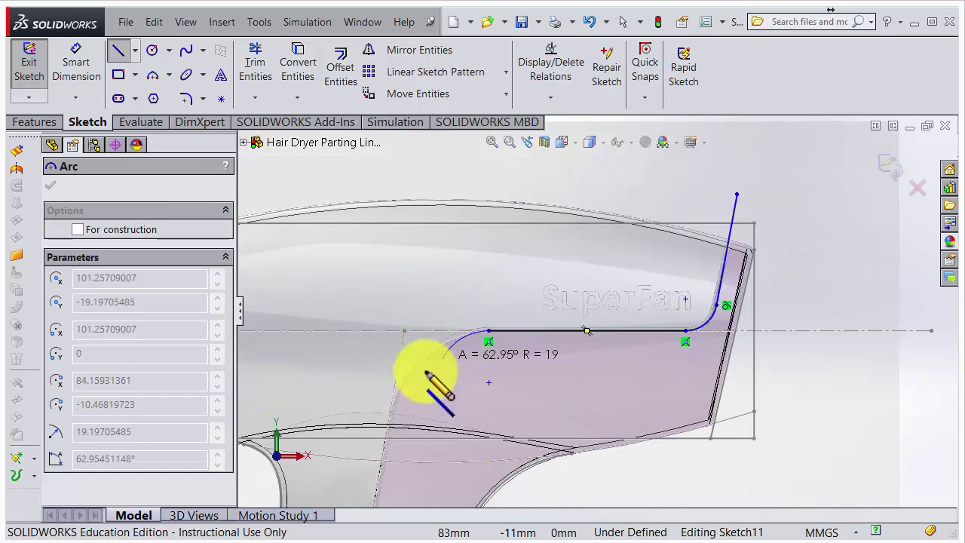
click(390, 416)
scroll(528, 458, up, 5)
scroll(560, 388, down, 6)
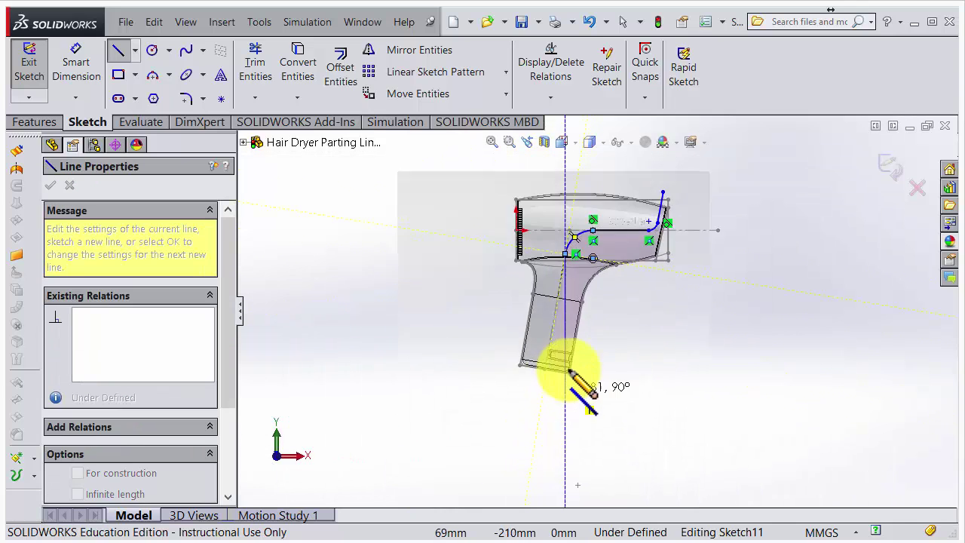
Finish the profile with a line along the handle's axis and extend its free end past the bottom of the handle.
click(576, 344)
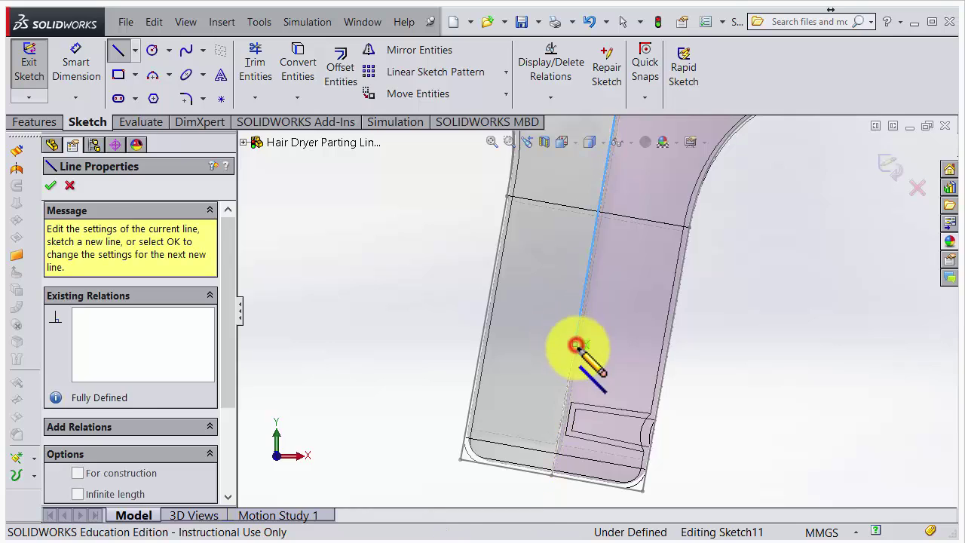
key(Escape)
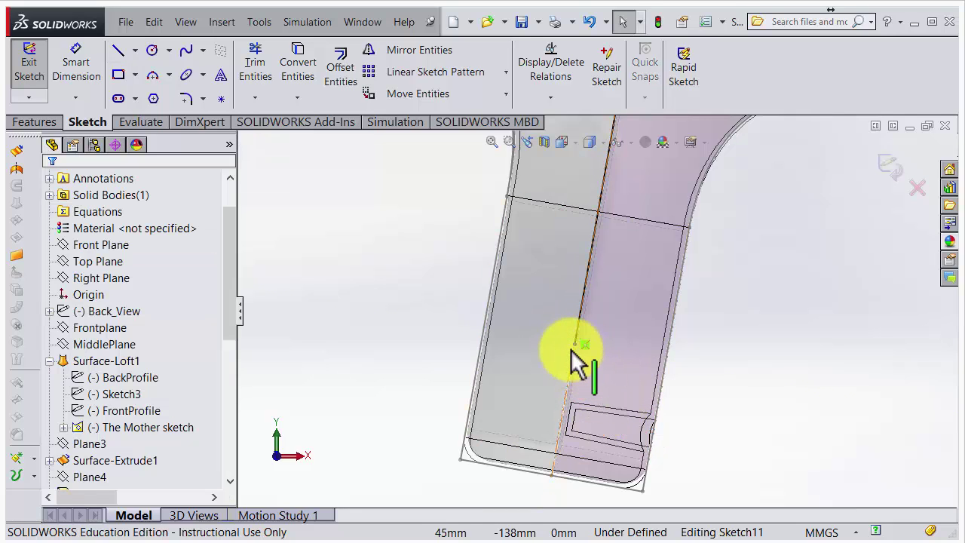
drag(576, 345, 555, 513)
scroll(635, 399, up, 5)
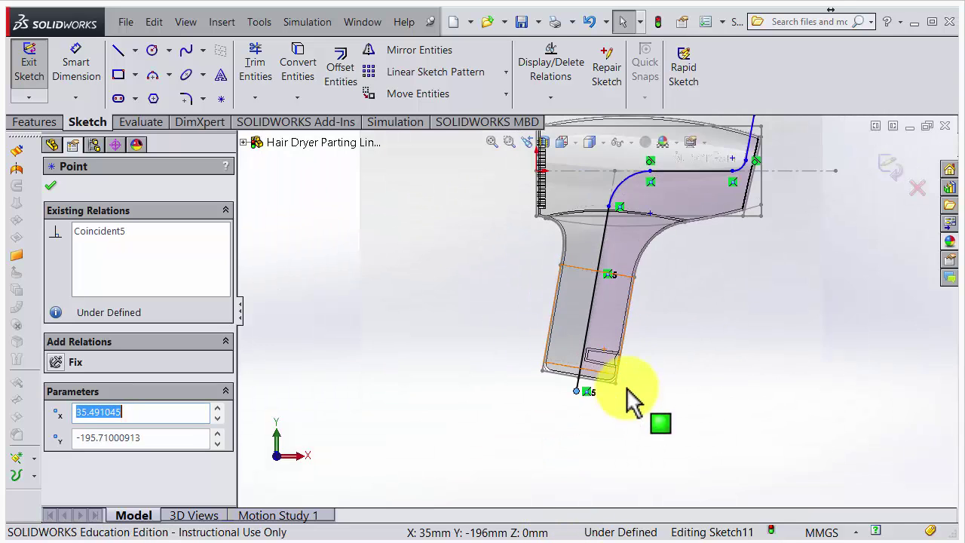
Add a tangent relation between the large arc and the handle line.
scroll(614, 219, down, 5)
mouse_move(601, 311)
mouse_down()
mouse_move(565, 420)
mouse_move(580, 326)
mouse_up()
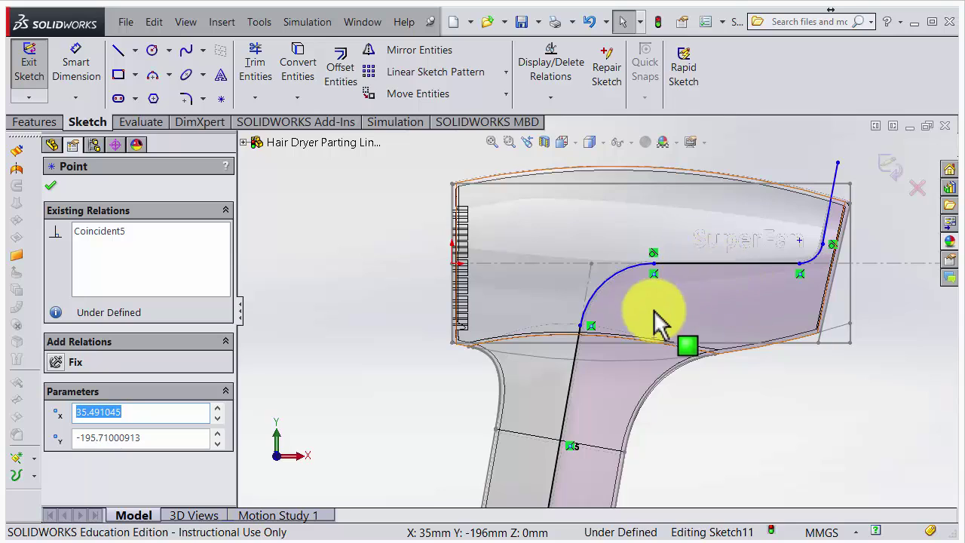
scroll(625, 308, down, 5)
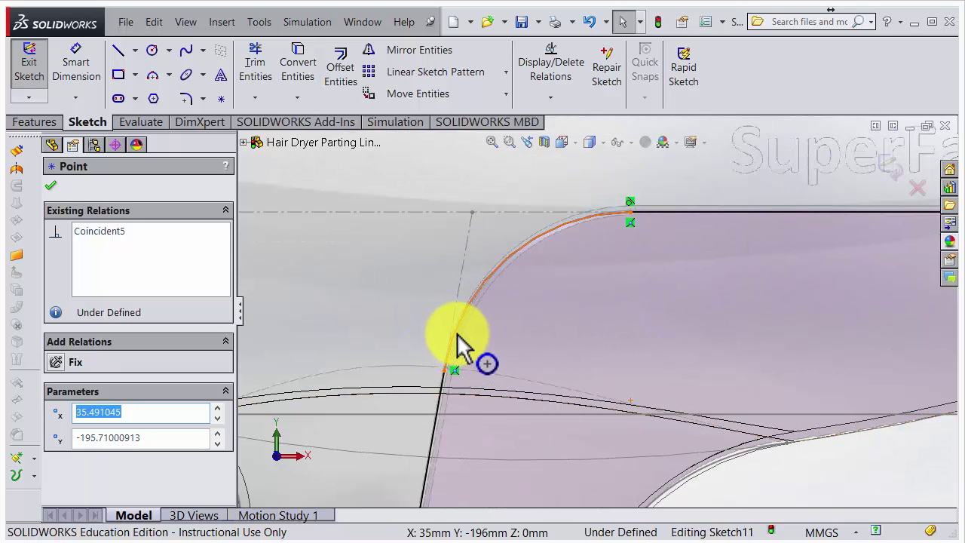
drag(455, 334, 448, 413)
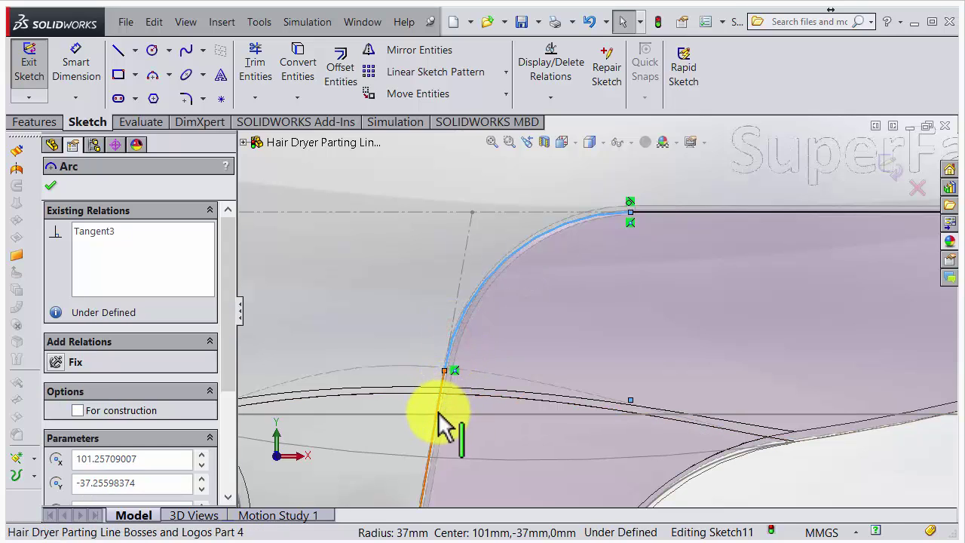
ctrl+click(437, 409)
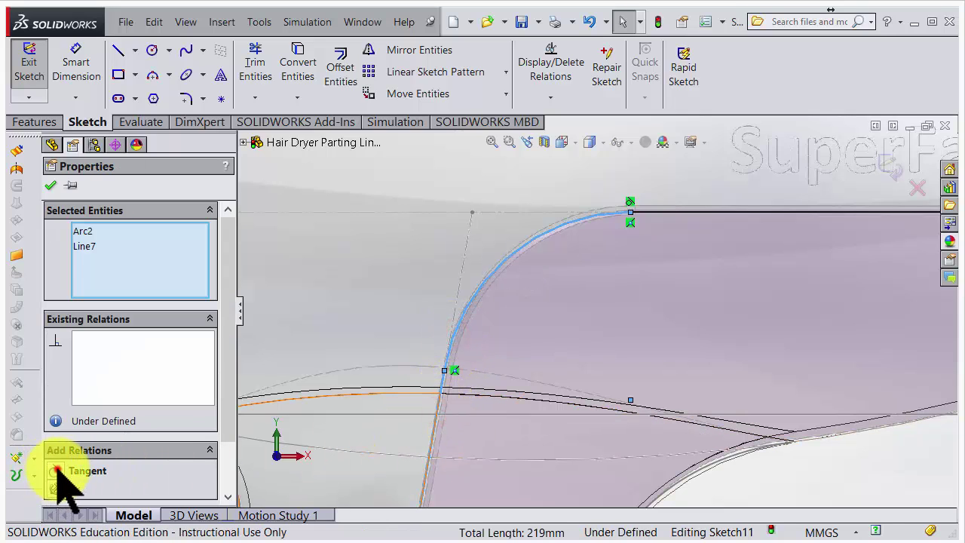
key(f)
Add a tangent relation between the small arc near the nozzle and the horizontal line.
scroll(716, 226, down, 5)
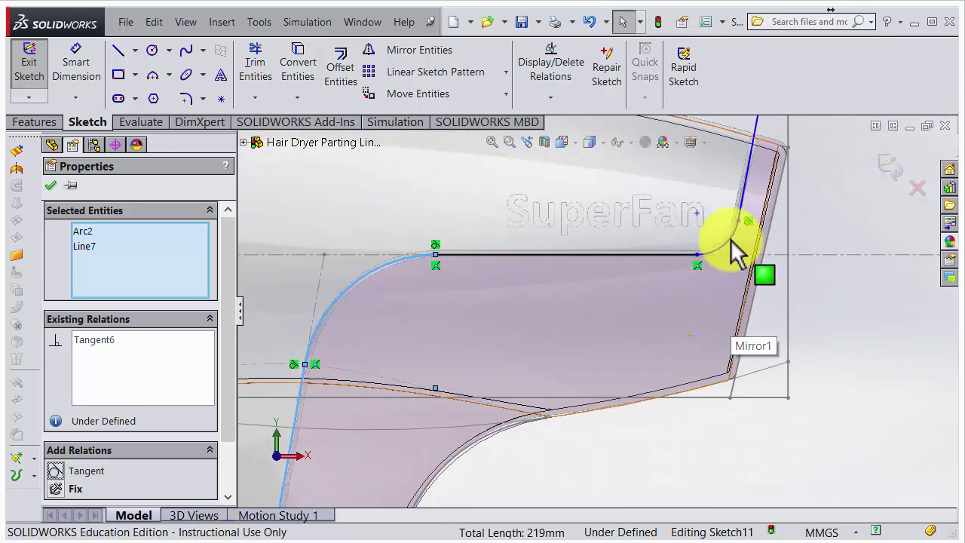
scroll(649, 201, down, 2)
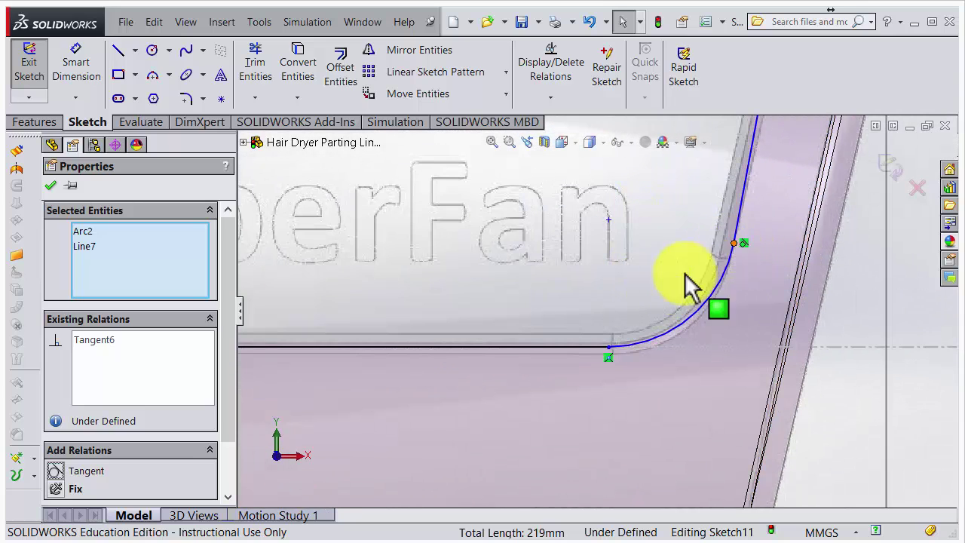
click(641, 341)
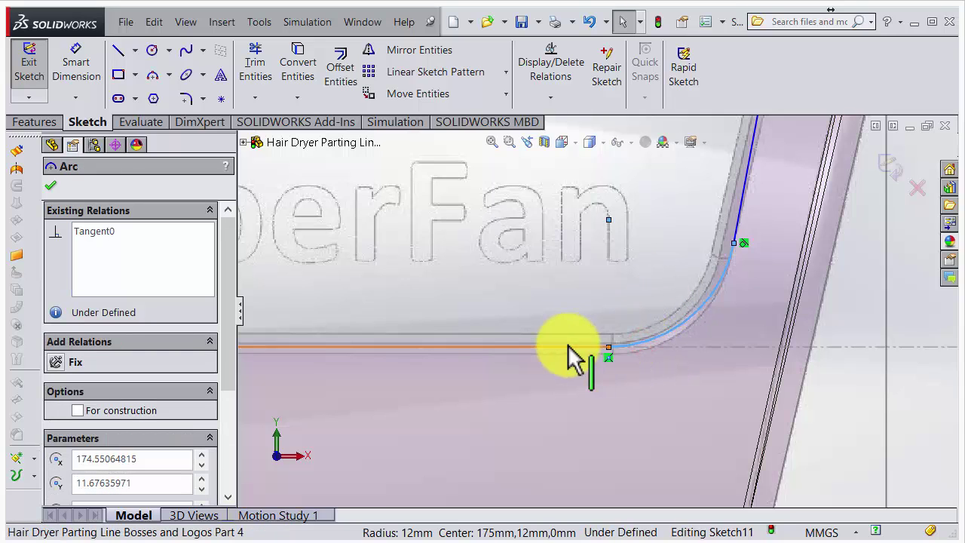
ctrl+click(567, 347)
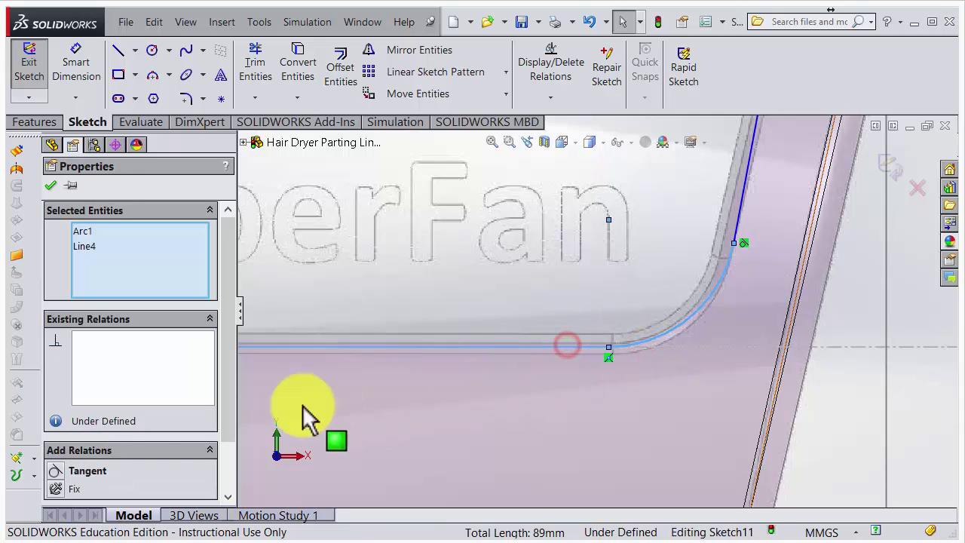
click(57, 471)
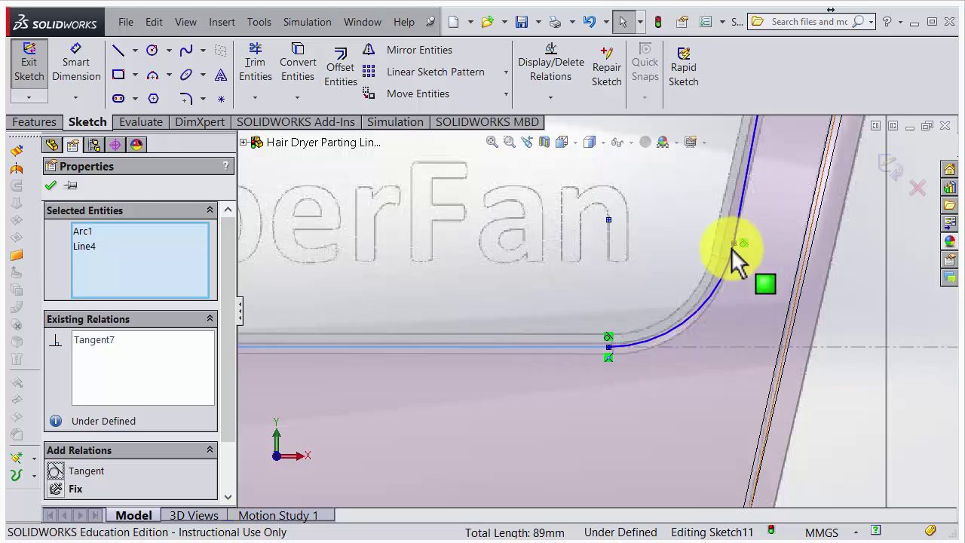
scroll(586, 270, up, 5)
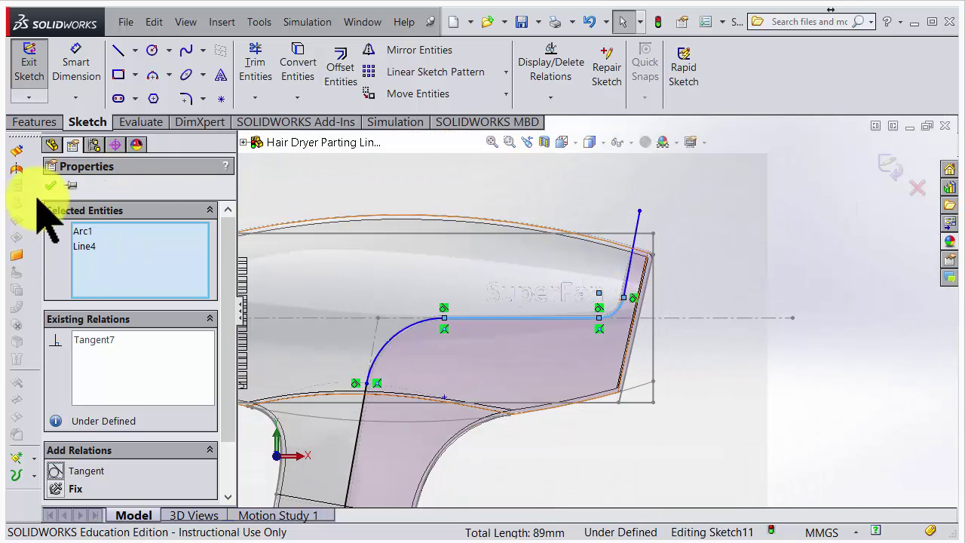
click(50, 185)
Stretch the slanted line further above the barrel to about 50 mm and make it parallel to the nozzle-end line of The Mother sketch.
scroll(592, 259, down, 3)
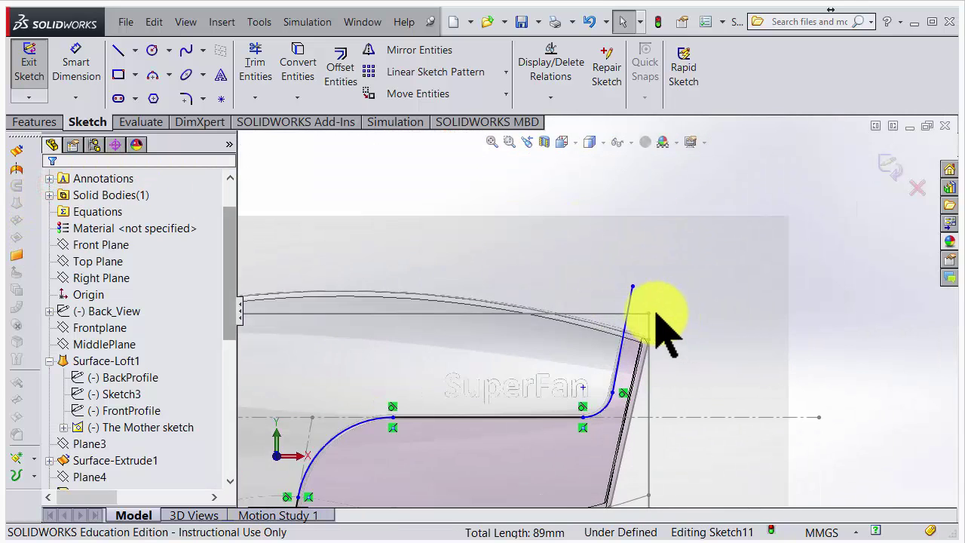
drag(634, 287, 630, 263)
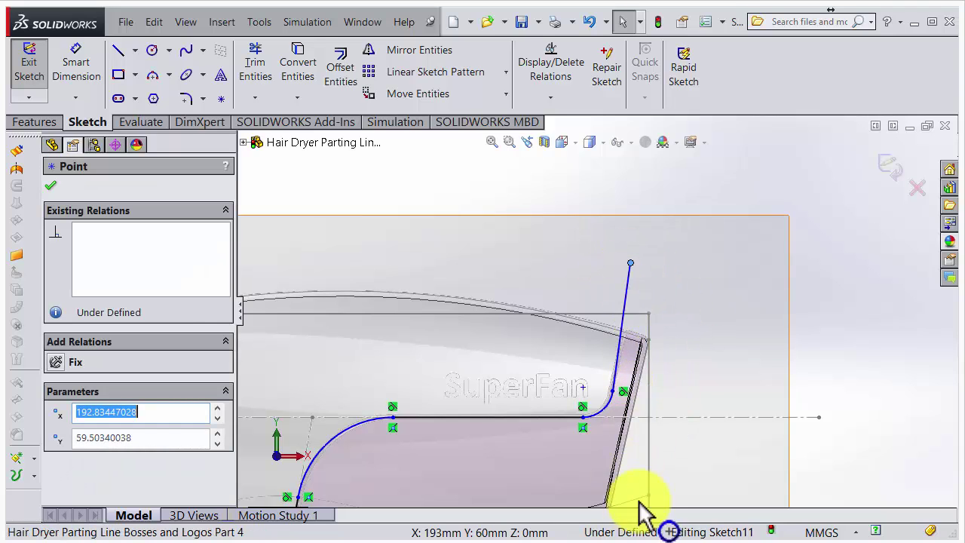
scroll(641, 498, up, 3)
scroll(605, 364, down, 2)
scroll(601, 354, down, 3)
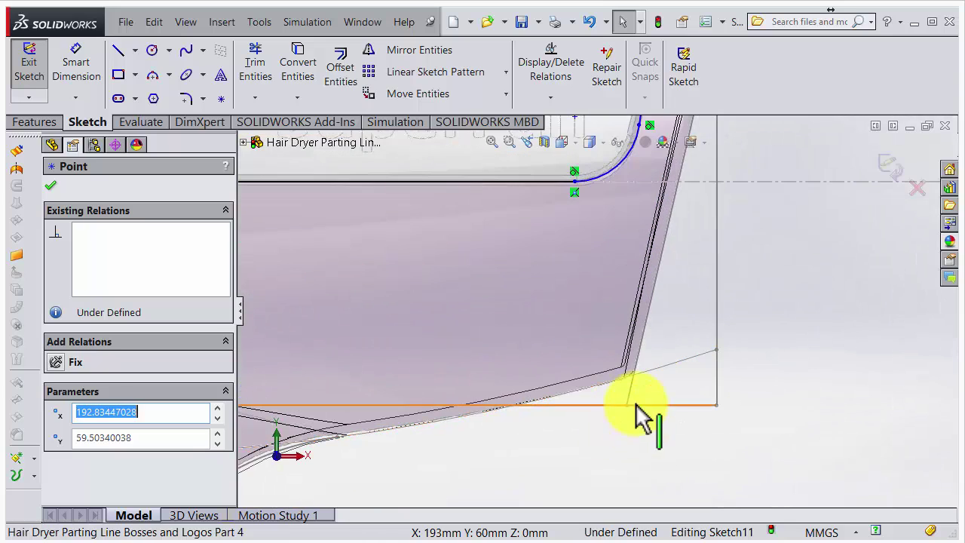
click(638, 356)
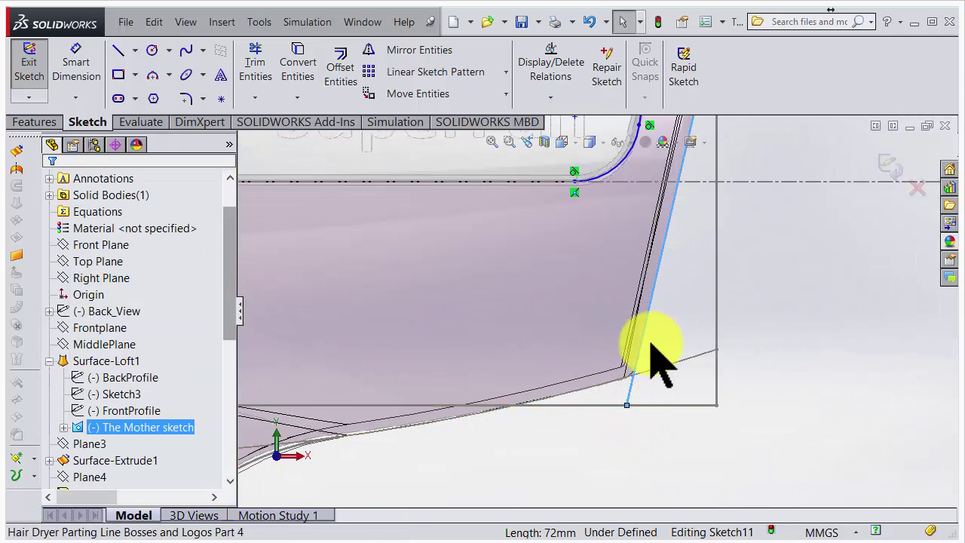
scroll(657, 309, up, 3)
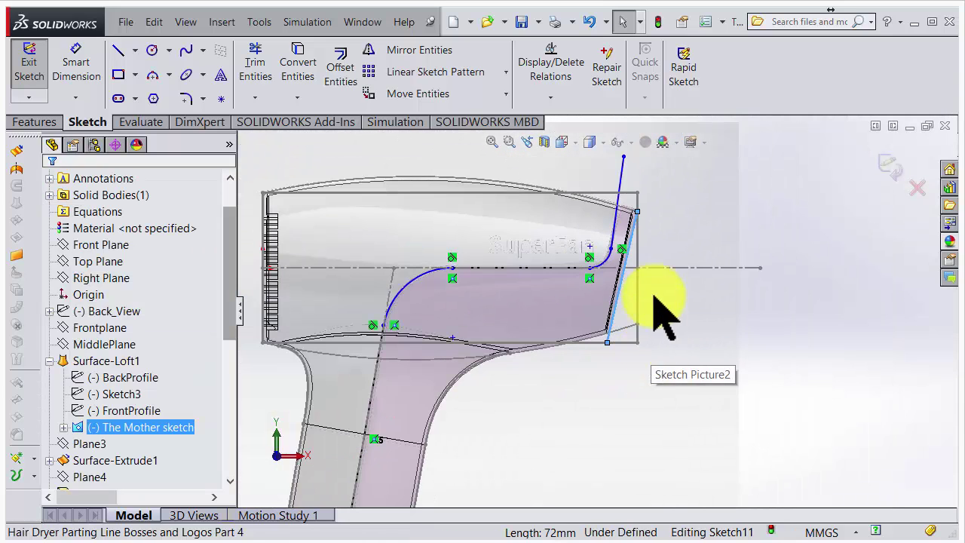
ctrl+click(623, 174)
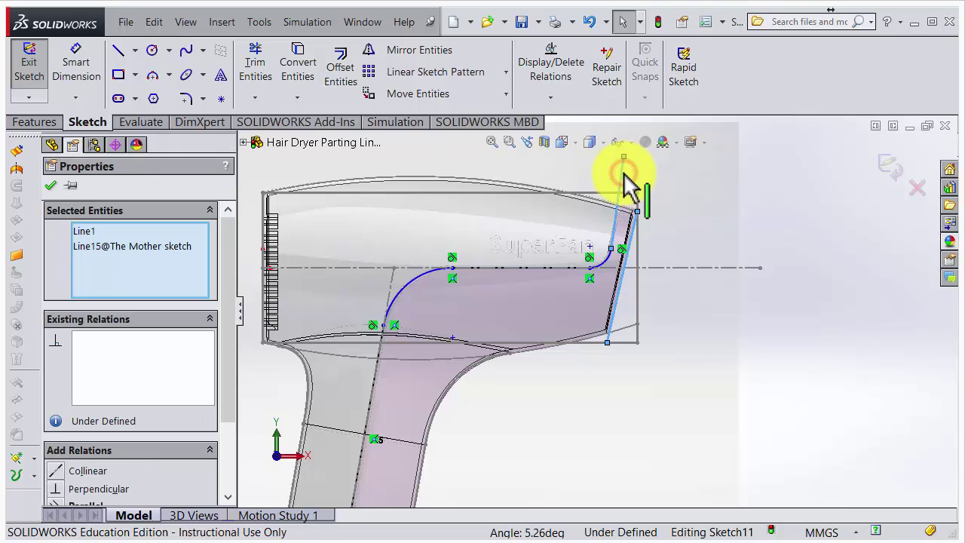
drag(228, 381, 220, 447)
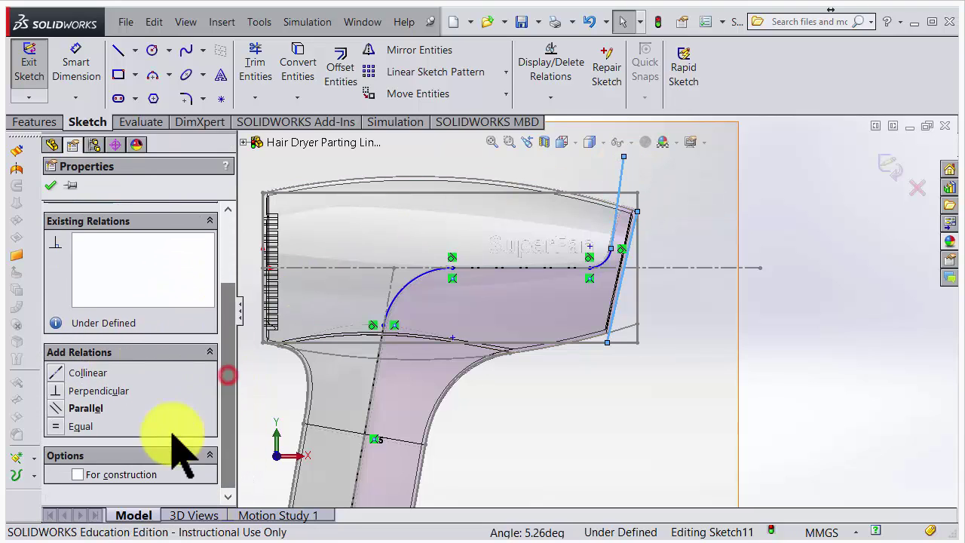
click(64, 407)
Dimension the distance between the slanted line and the nozzle-end line of The Mother sketch as 9 mm.
scroll(623, 215, down, 4)
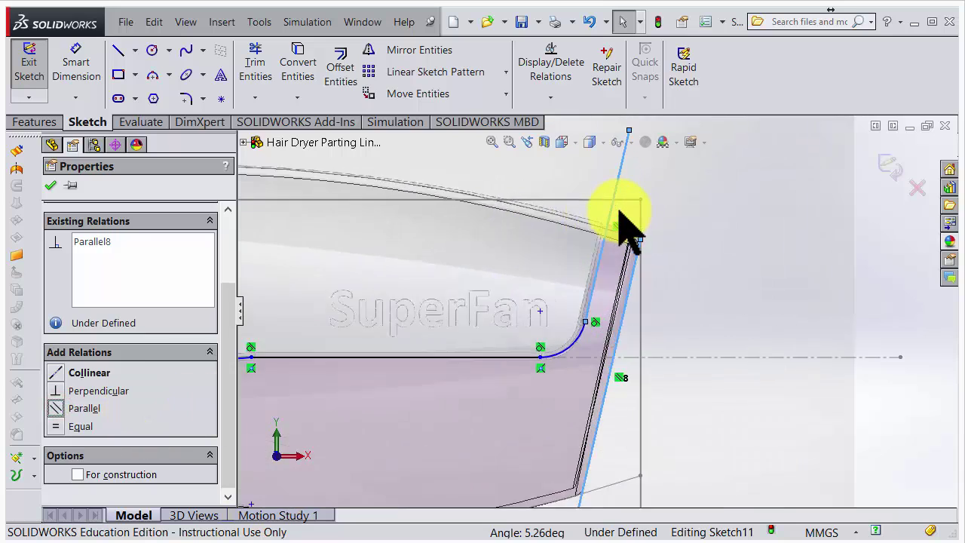
click(75, 67)
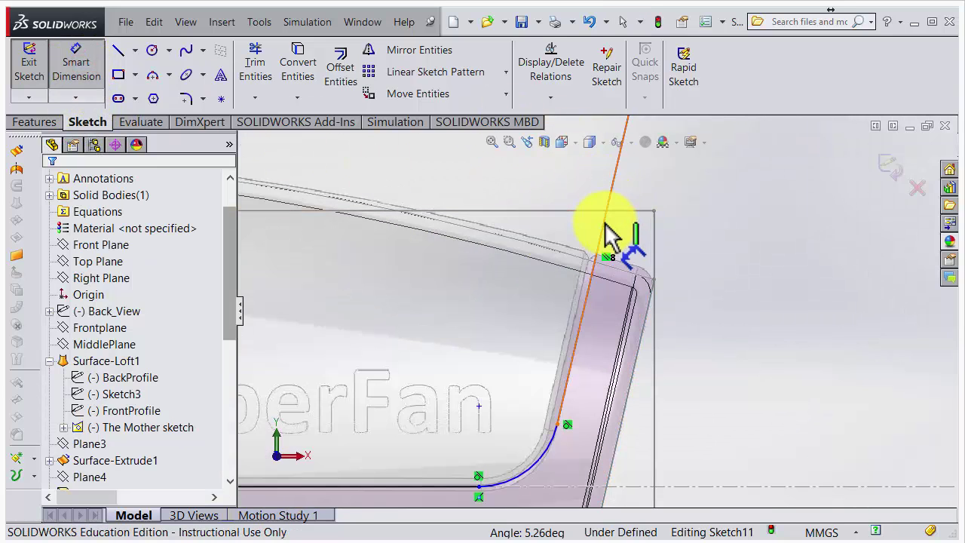
click(605, 224)
scroll(668, 344, up, 4)
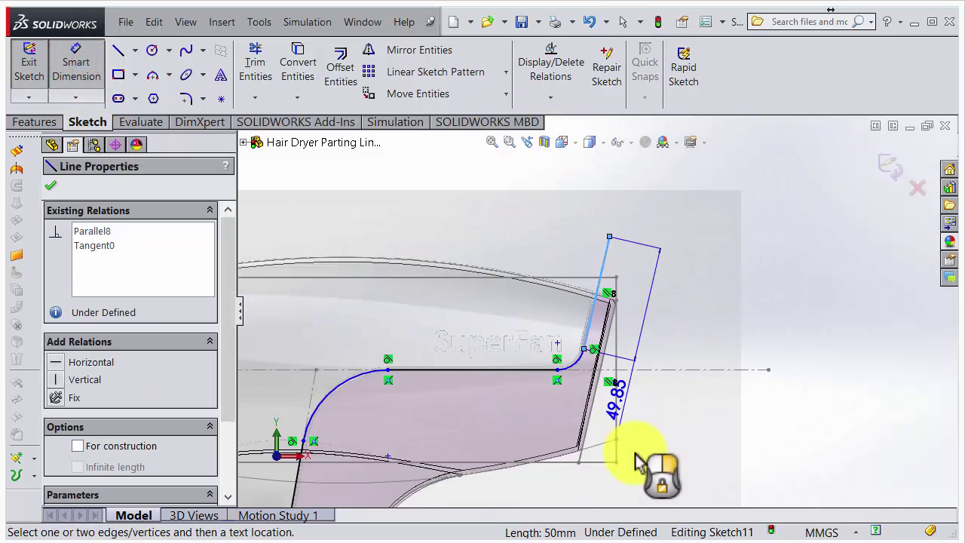
scroll(617, 444, down, 2)
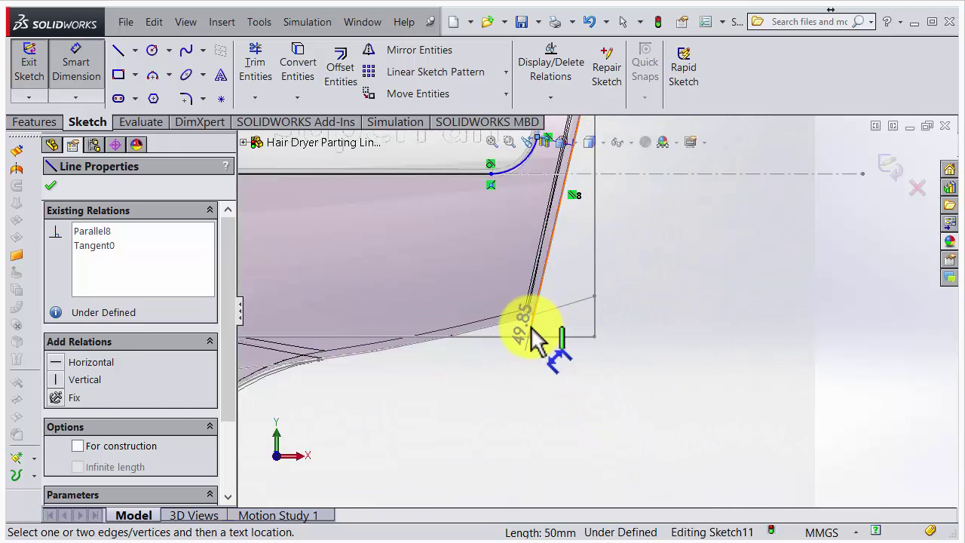
click(532, 339)
scroll(586, 331, up, 4)
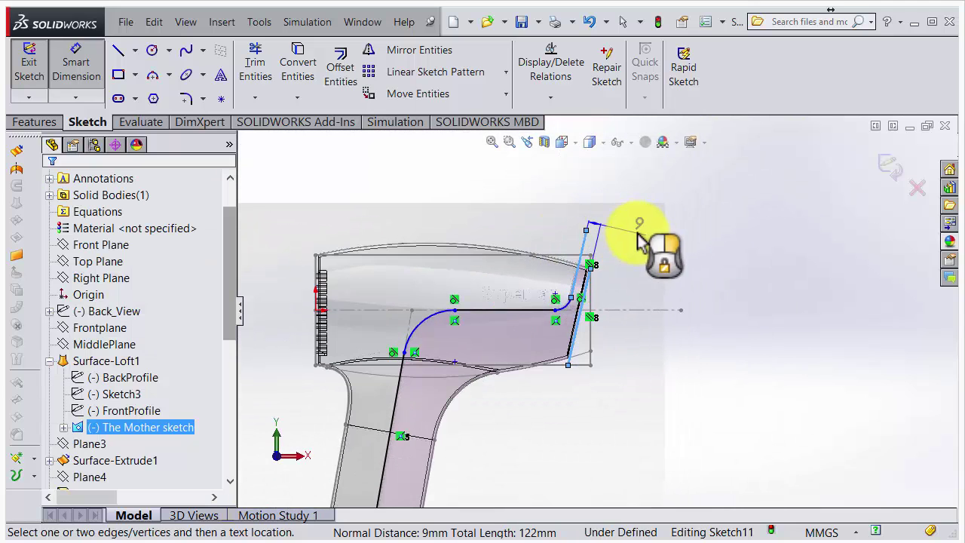
click(637, 257)
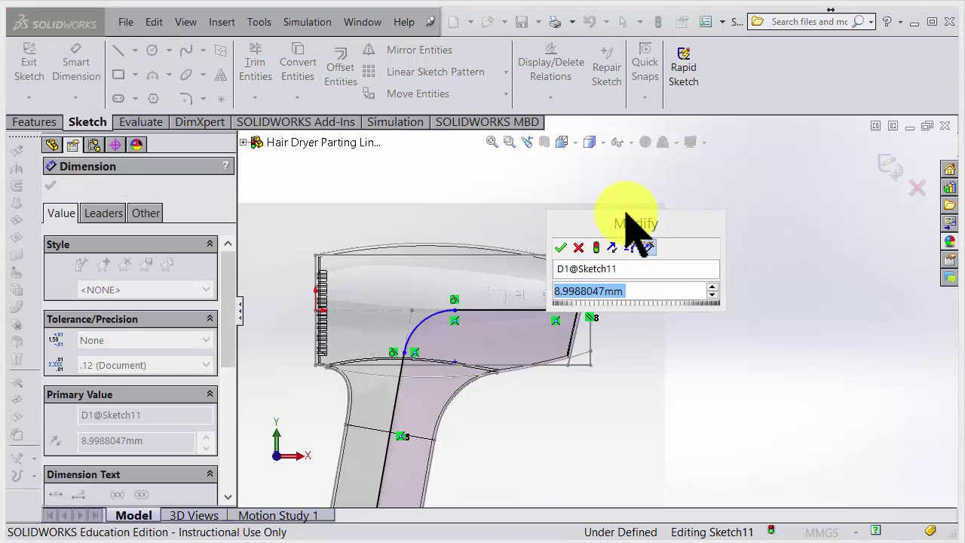
text(9)
key(Return)
Change the distance between the slanted line and the nozzle-end line to 10 mm.
scroll(603, 297, down, 5)
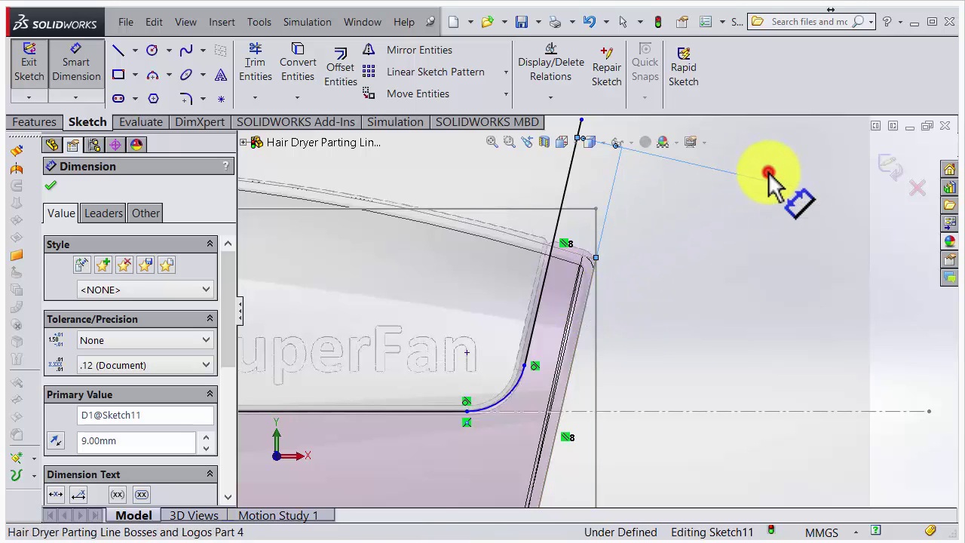
double_click(769, 172)
text(10)
key(Return)
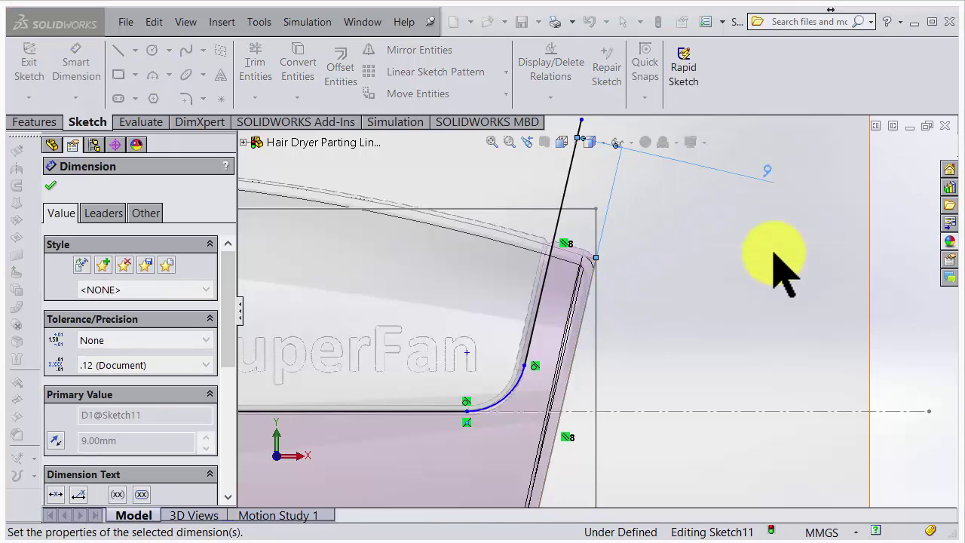
Dimension the small arc near the nozzle with a 10 mm radius, placing the dimension above the arc.
scroll(588, 294, up, 2)
scroll(590, 296, up, 4)
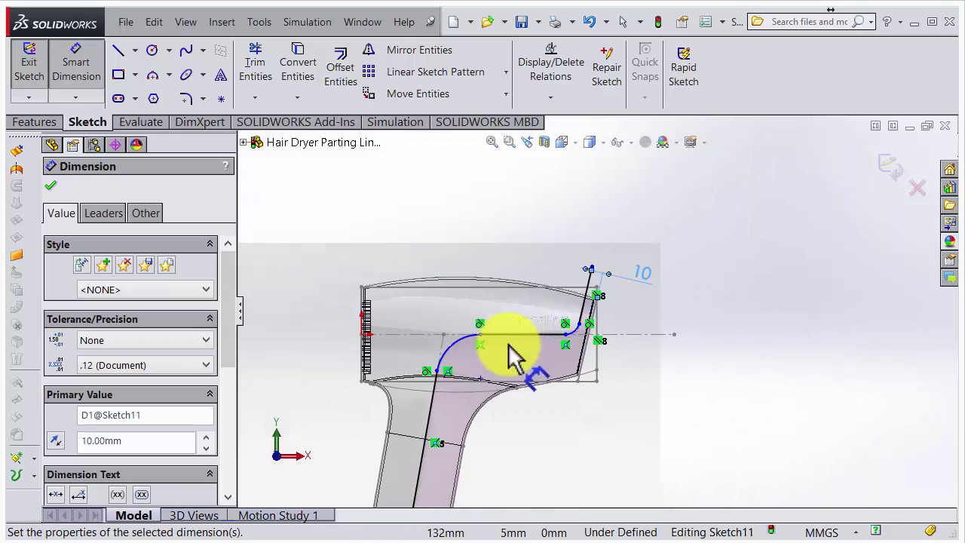
scroll(561, 347, down, 5)
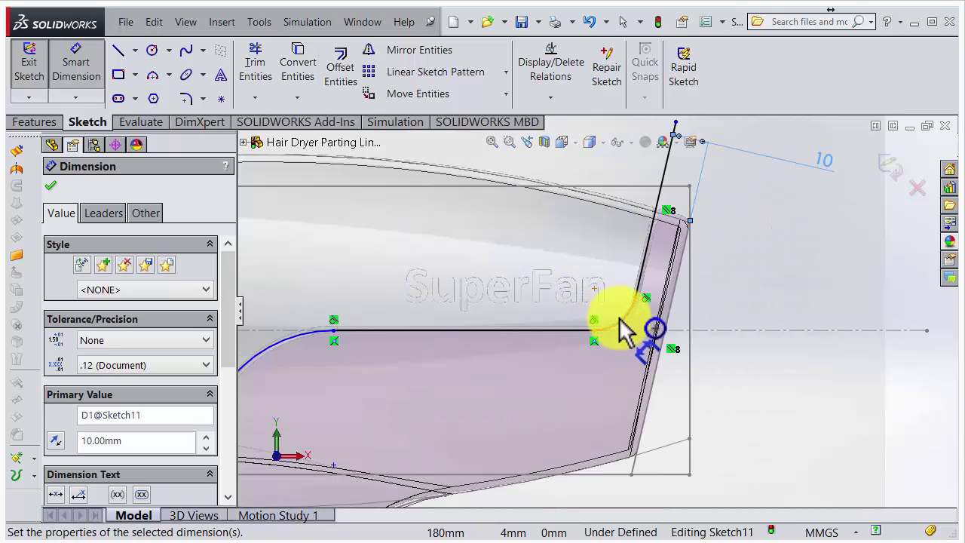
click(616, 324)
click(532, 244)
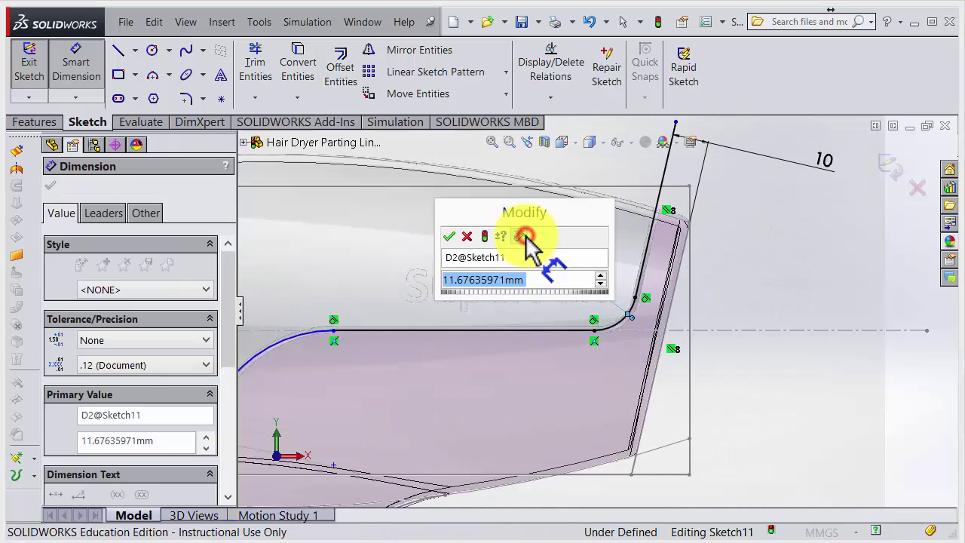
text(10)
key(Return)
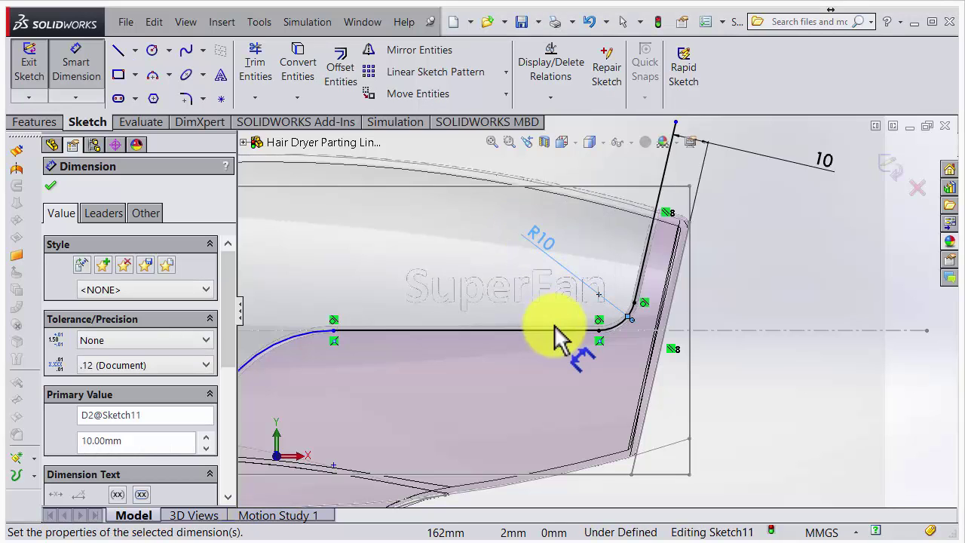
Dimension the large arc between the handle line and the horizontal line with a 38 mm radius.
scroll(478, 362, up, 4)
scroll(478, 321, down, 3)
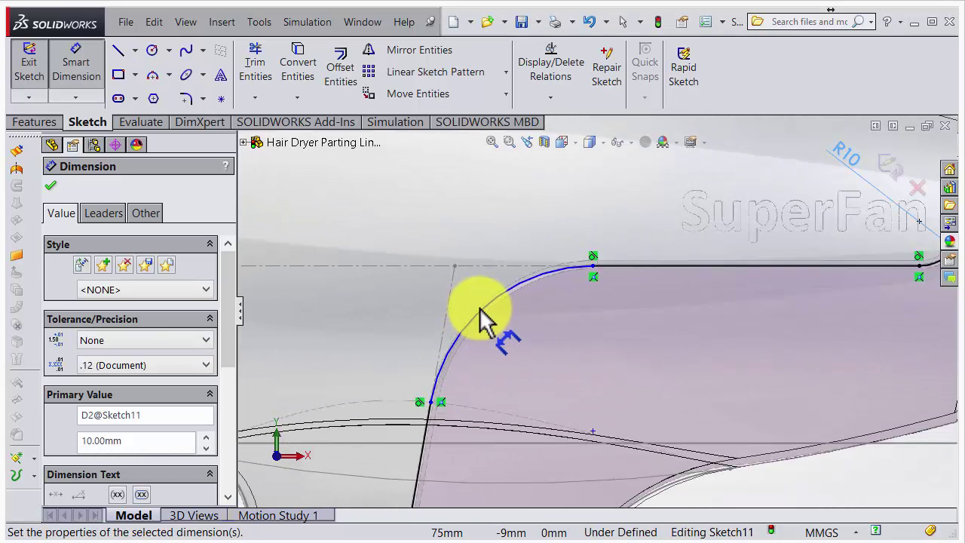
click(486, 319)
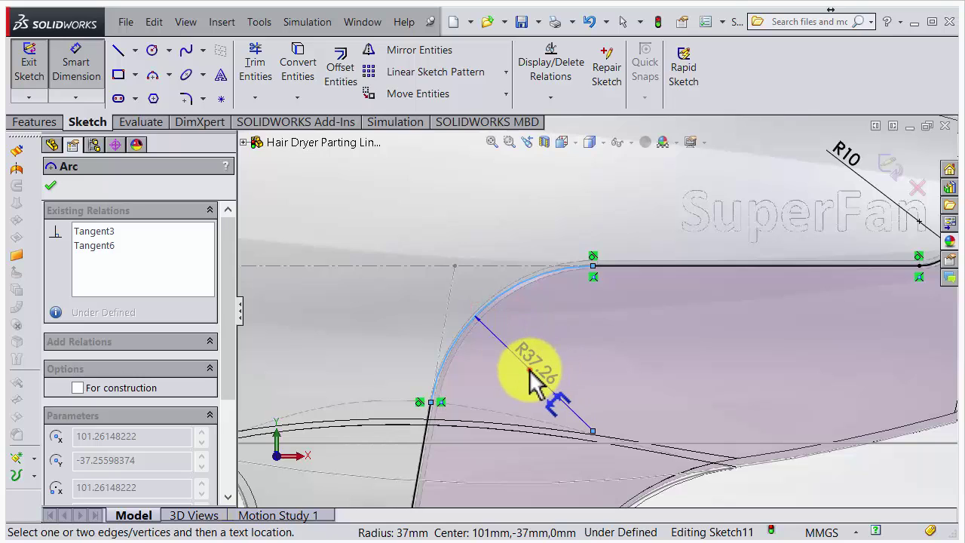
click(535, 377)
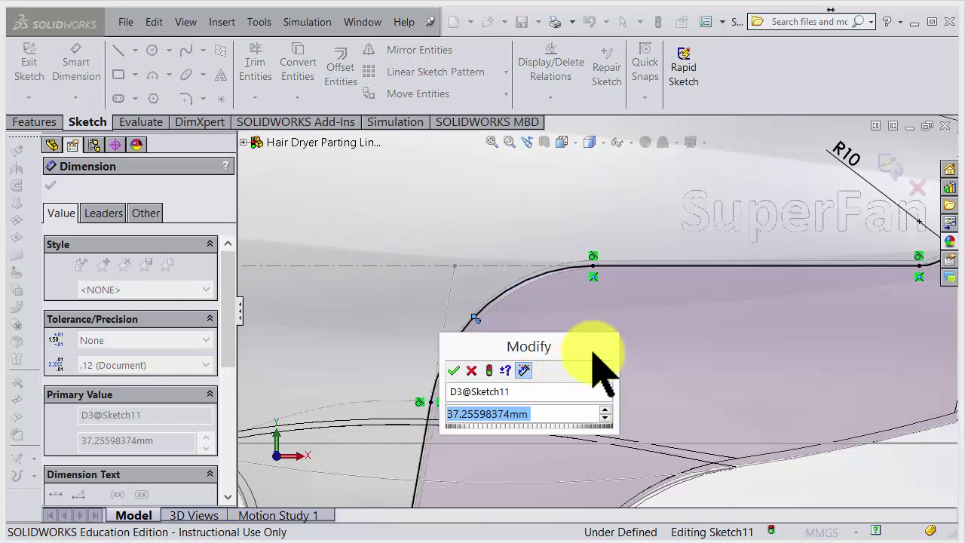
text(38)
key(Return)
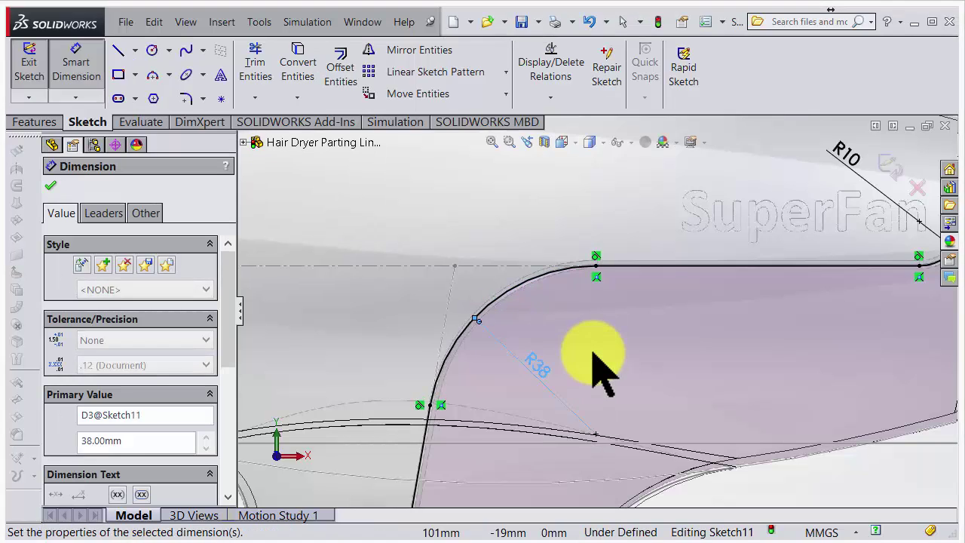
Close the finished parting line sketch and leave it selected.
scroll(633, 362, up, 5)
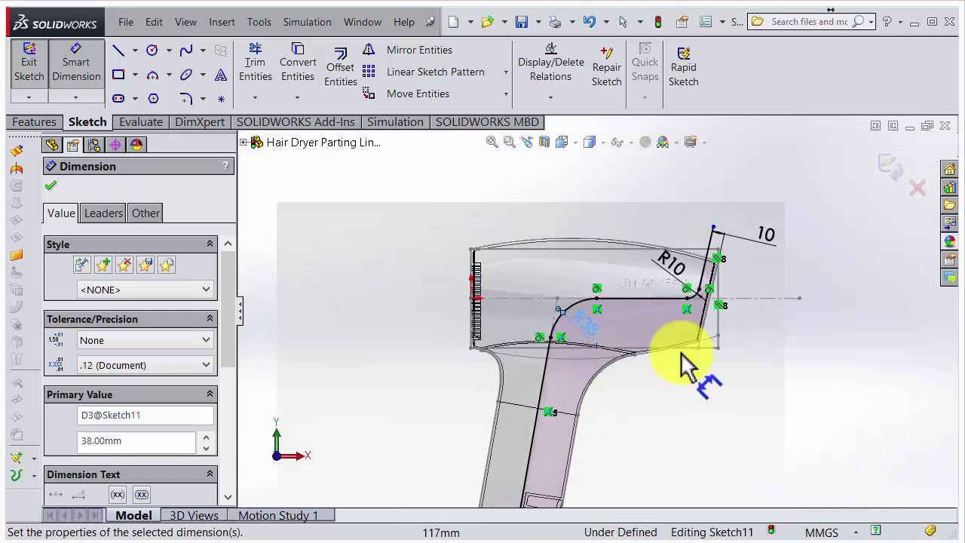
click(897, 166)
mouse_move(819, 302)
middle_down()
mouse_move(738, 272)
mouse_move(784, 285)
middle_up()
mouse_move(762, 170)
middle_down()
mouse_move(769, 171)
mouse_move(738, 181)
mouse_move(799, 170)
mouse_move(769, 211)
mouse_move(605, 339)
mouse_move(545, 304)
mouse_move(656, 390)
mouse_move(658, 412)
mouse_move(617, 457)
middle_up()
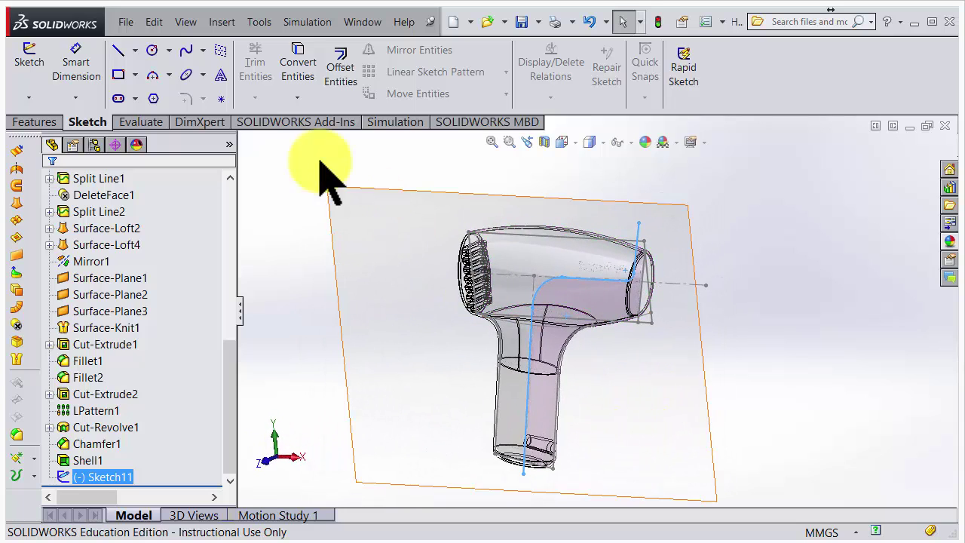
Split the hair dryer body with the parting line sketch as trim tool, marking both resulting bodies without assigning files.
click(221, 21)
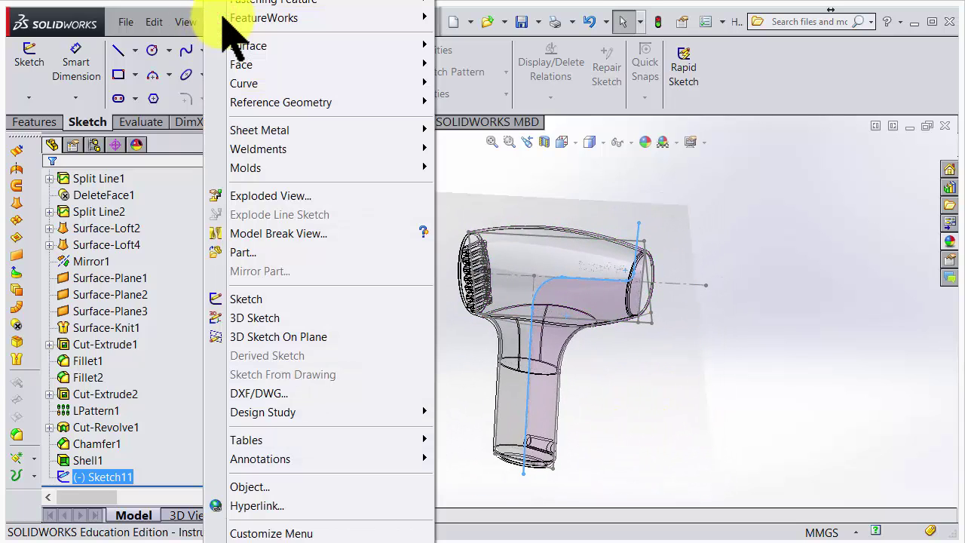
mouse_move(268, 2)
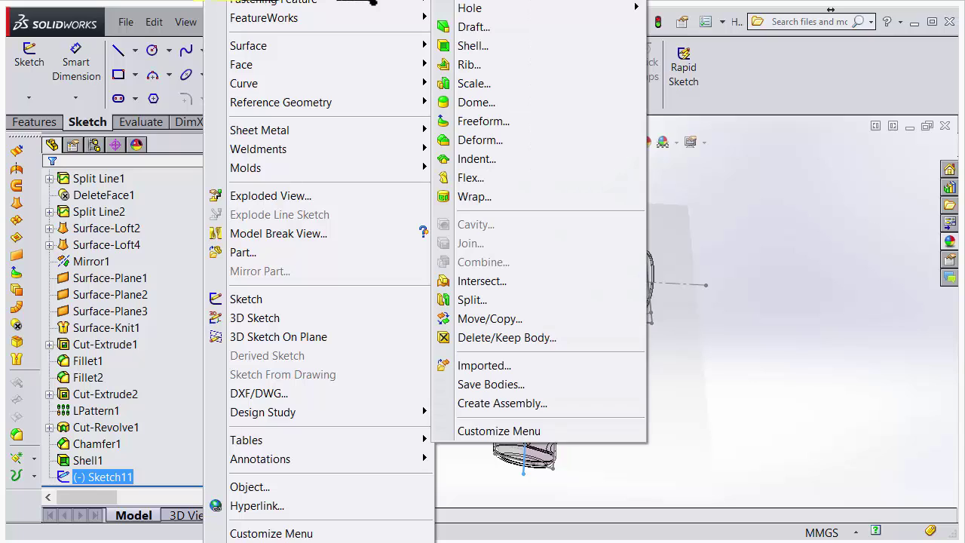
click(471, 299)
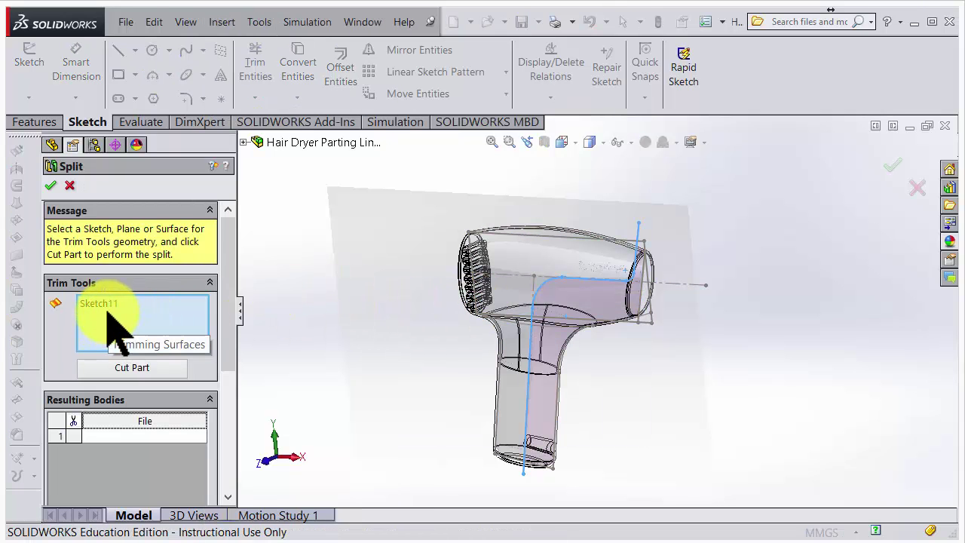
mouse_move(511, 302)
middle_down()
mouse_move(442, 291)
mouse_move(409, 318)
mouse_move(500, 302)
mouse_move(540, 259)
mouse_move(508, 250)
mouse_move(536, 271)
mouse_move(516, 298)
middle_up()
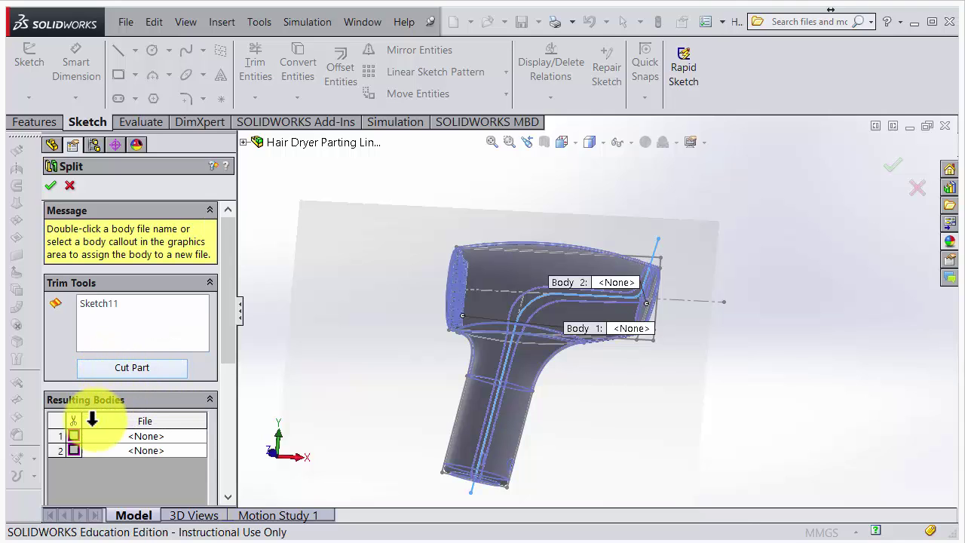
click(500, 291)
click(567, 320)
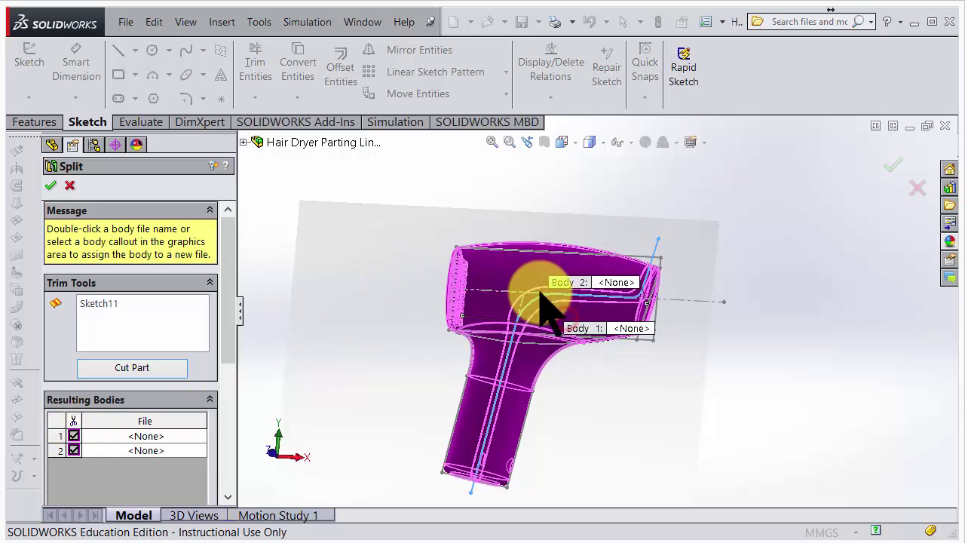
click(73, 435)
click(74, 436)
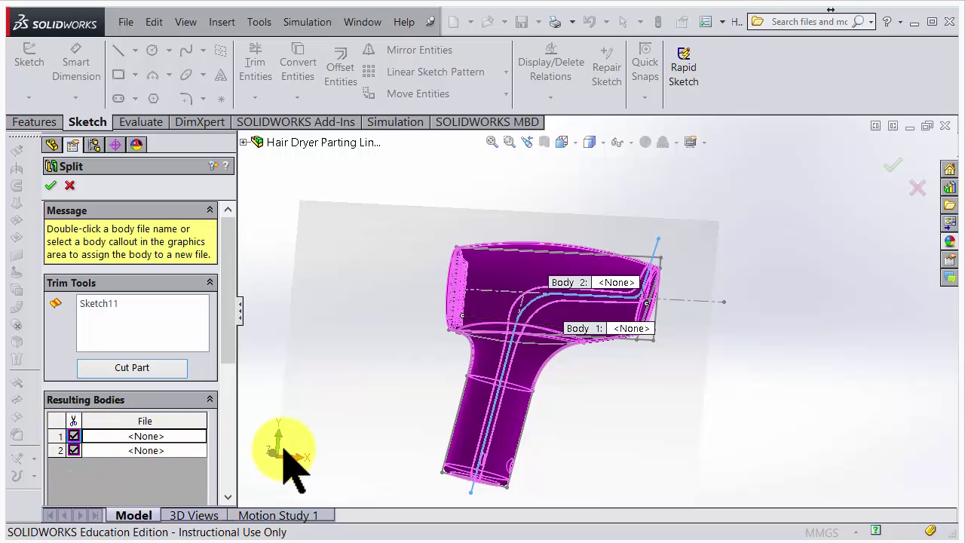
click(893, 170)
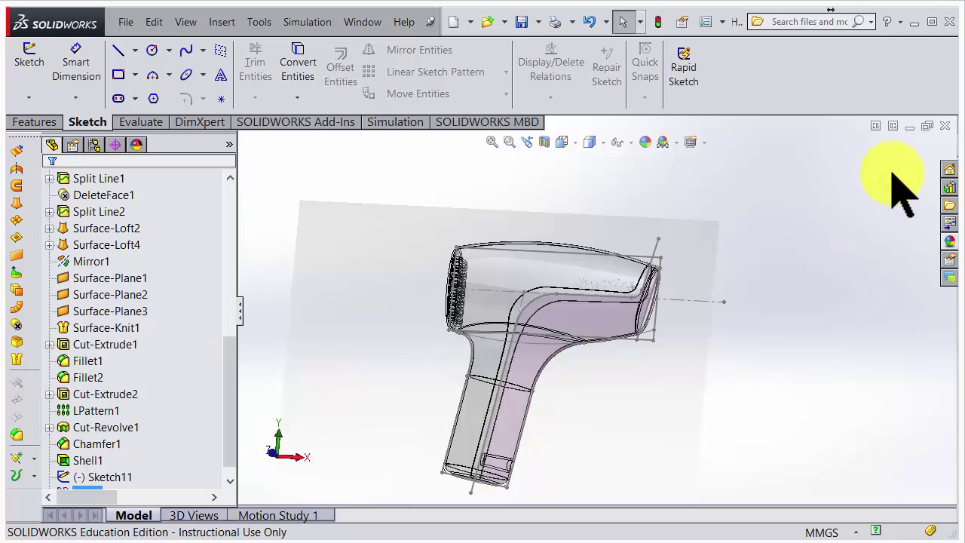
Expand the Solid Bodies folder and highlight each split body in turn to check which part it covers.
drag(231, 364, 233, 173)
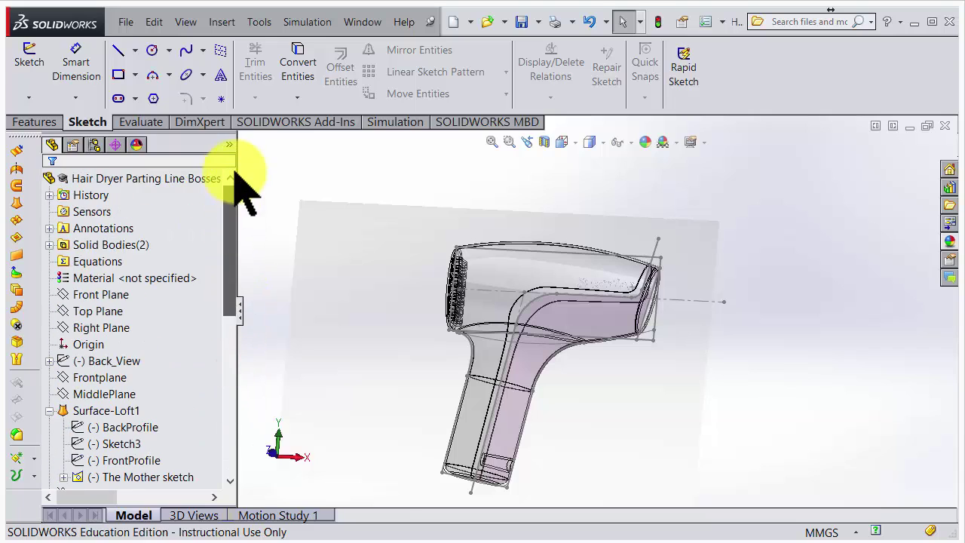
click(49, 244)
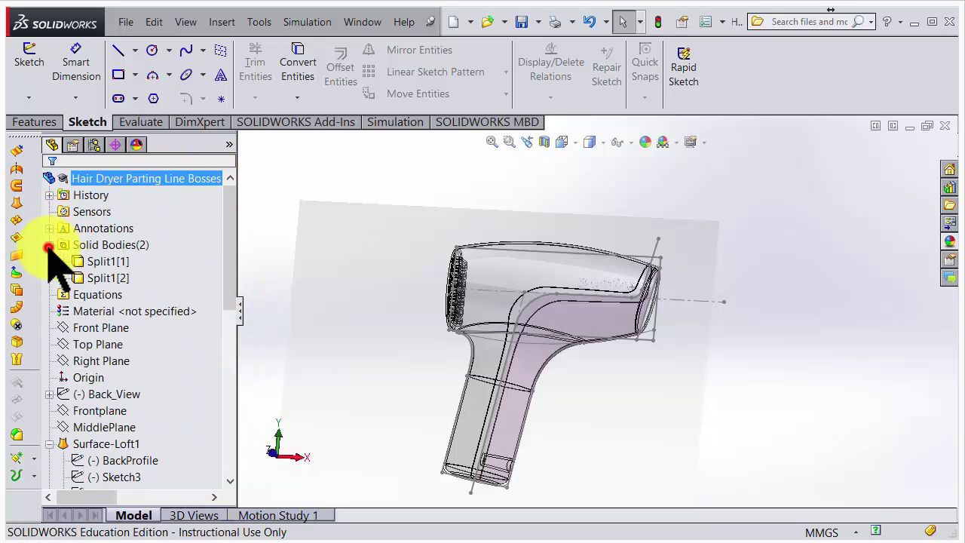
click(106, 261)
click(107, 277)
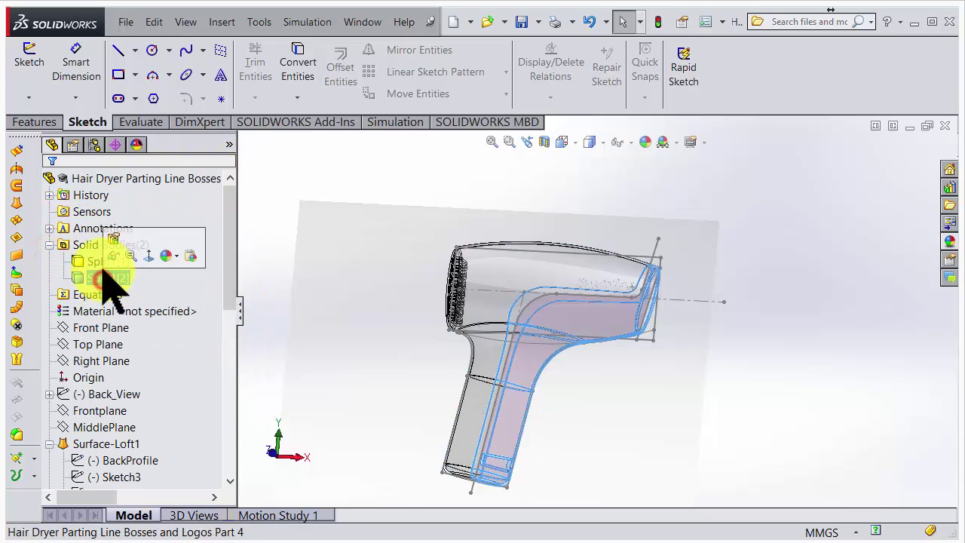
click(96, 260)
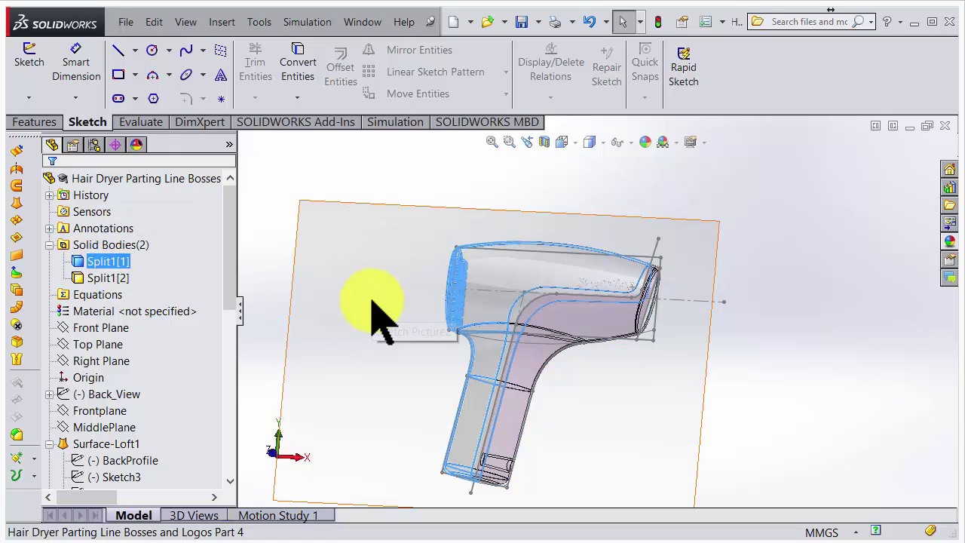
Switch the display style to Shaded With Edges.
scroll(387, 296, down, 5)
scroll(538, 324, up, 2)
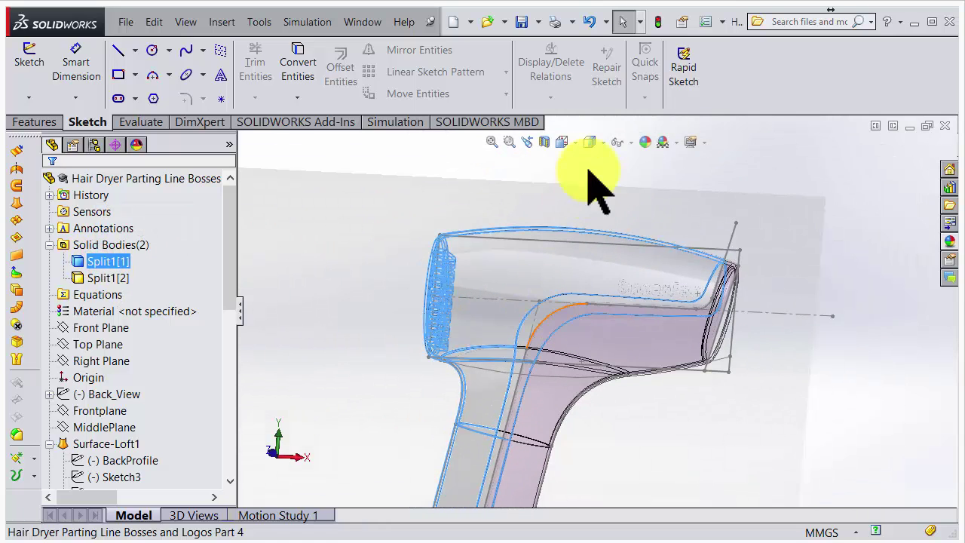
click(598, 143)
click(595, 169)
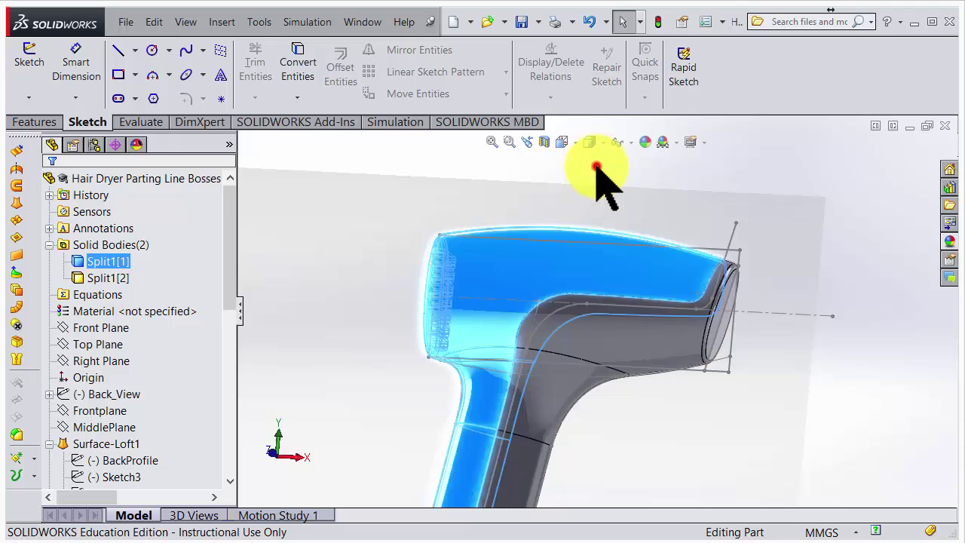
Hide The Mother sketch together with its reference picture.
scroll(646, 269, up, 2)
scroll(697, 332, down, 1)
right_click(688, 319)
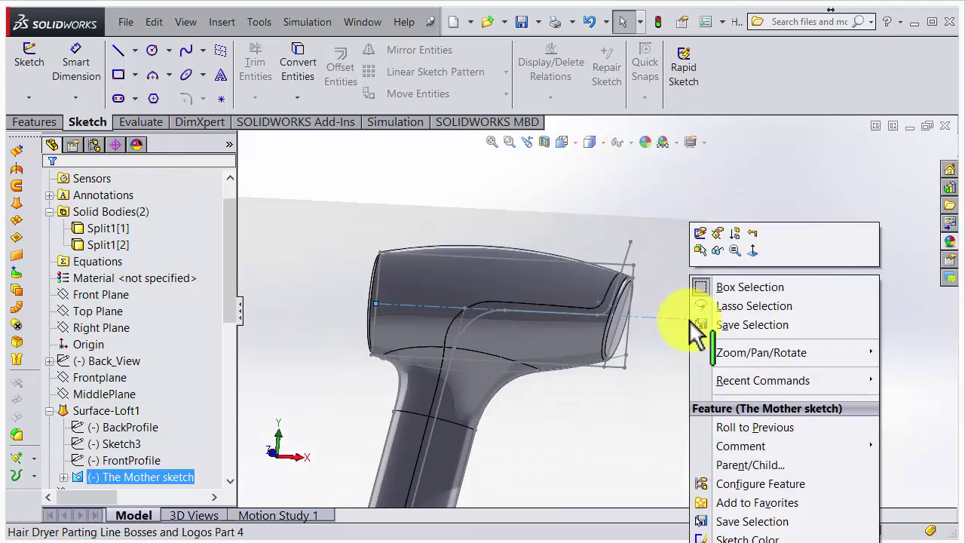
click(718, 250)
Examine the parting line across the barrel and around the nozzle end of the split model.
scroll(704, 306, up, 3)
scroll(523, 308, down, 3)
scroll(497, 331, up, 2)
scroll(497, 331, down, 2)
scroll(540, 300, down, 2)
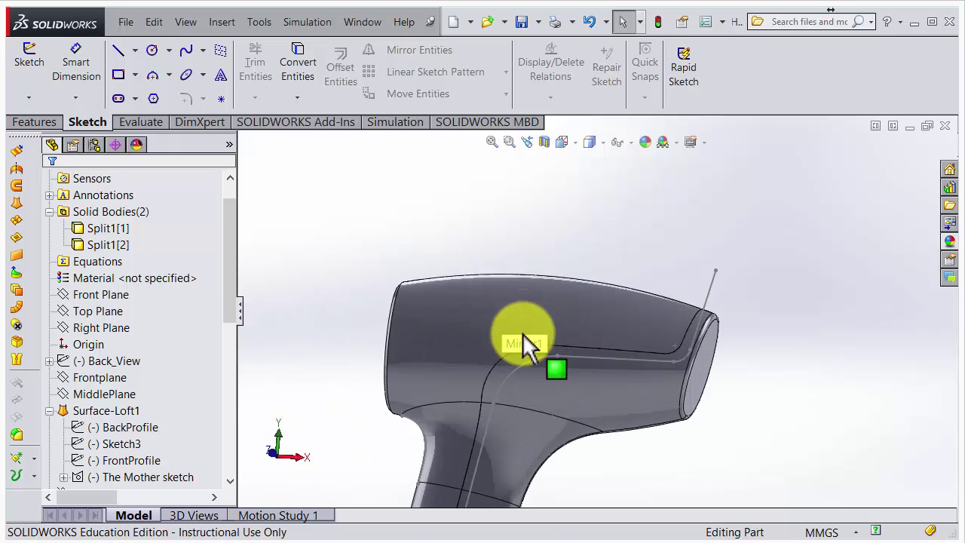
scroll(672, 336, down, 4)
scroll(578, 388, up, 4)
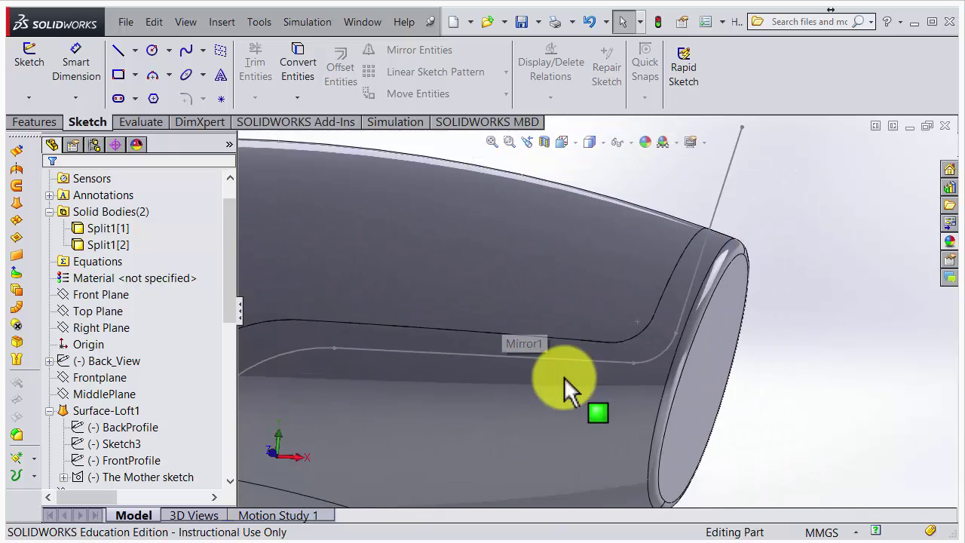
middle_drag(528, 349, 454, 338)
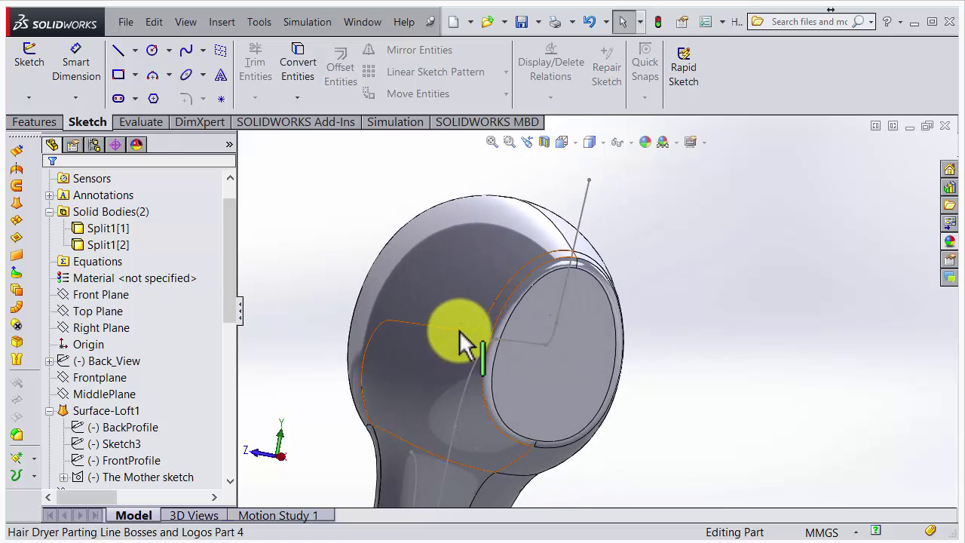
Examine the curved corners of the parting line up close on both sides of the barrel.
scroll(456, 334, down, 5)
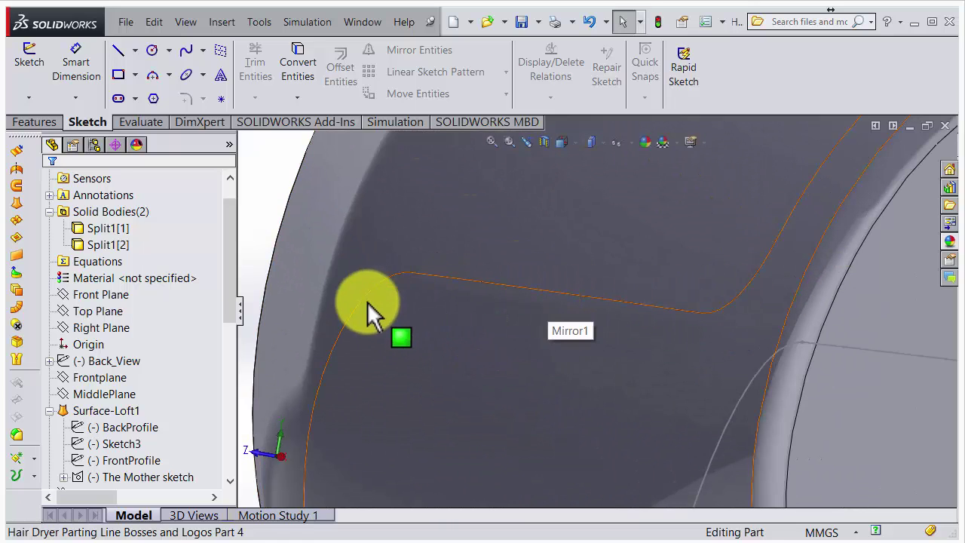
scroll(422, 323, up, 5)
middle_drag(425, 323, 674, 280)
scroll(577, 276, down, 4)
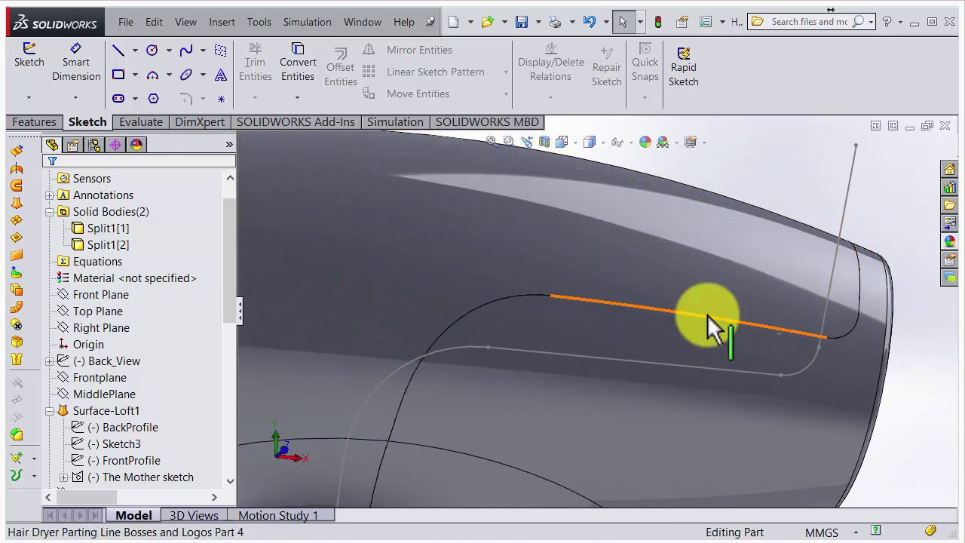
scroll(468, 343, up, 3)
scroll(581, 316, down, 3)
middle_drag(590, 302, 514, 306)
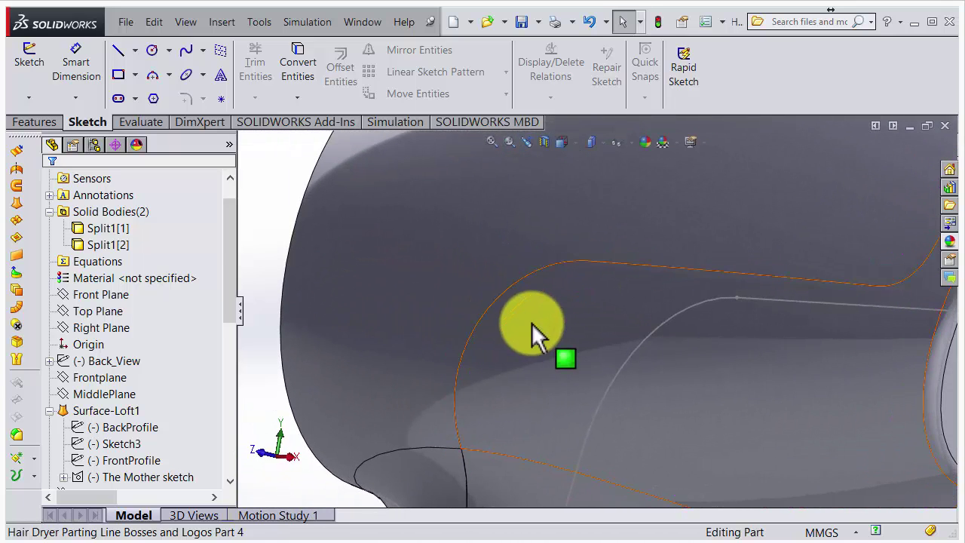
Hide the split body in front of the parting line and inspect the exposed wall edge of the remaining shell.
right_click(538, 325)
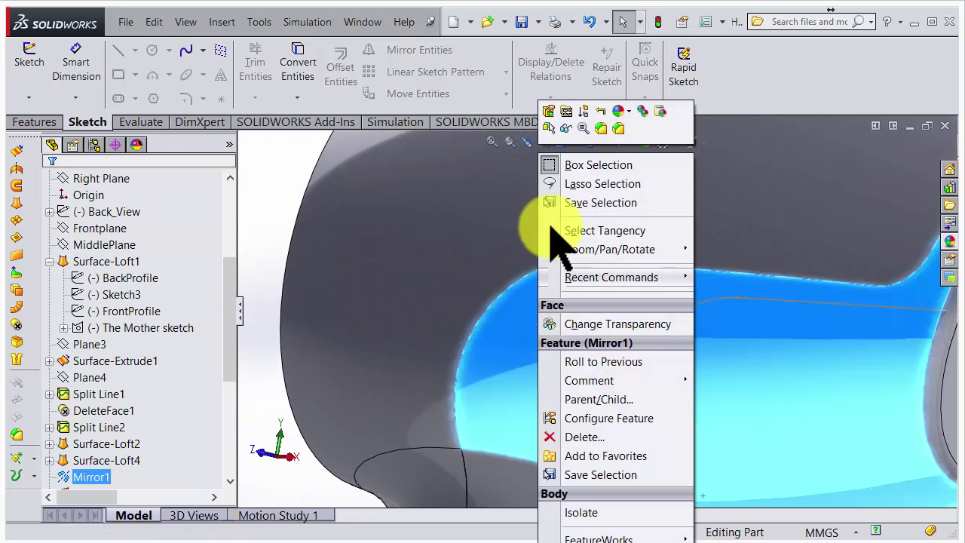
click(565, 127)
scroll(614, 327, up, 5)
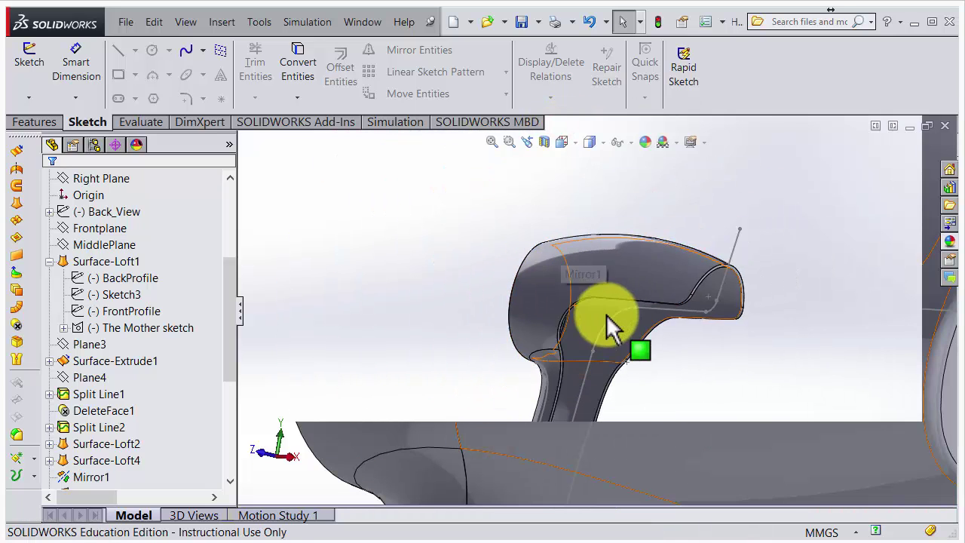
middle_drag(640, 333, 658, 260)
scroll(623, 330, down, 4)
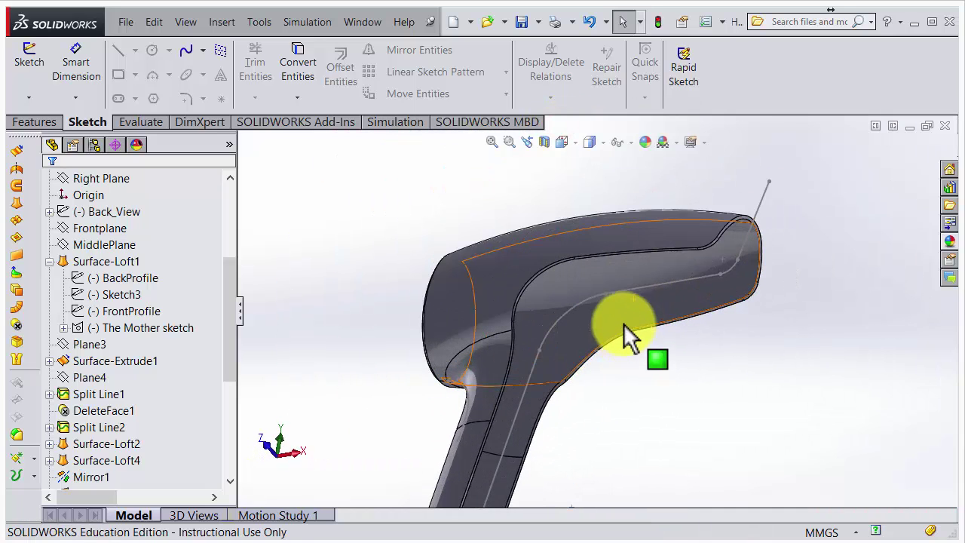
middle_drag(641, 309, 569, 156)
scroll(601, 280, down, 6)
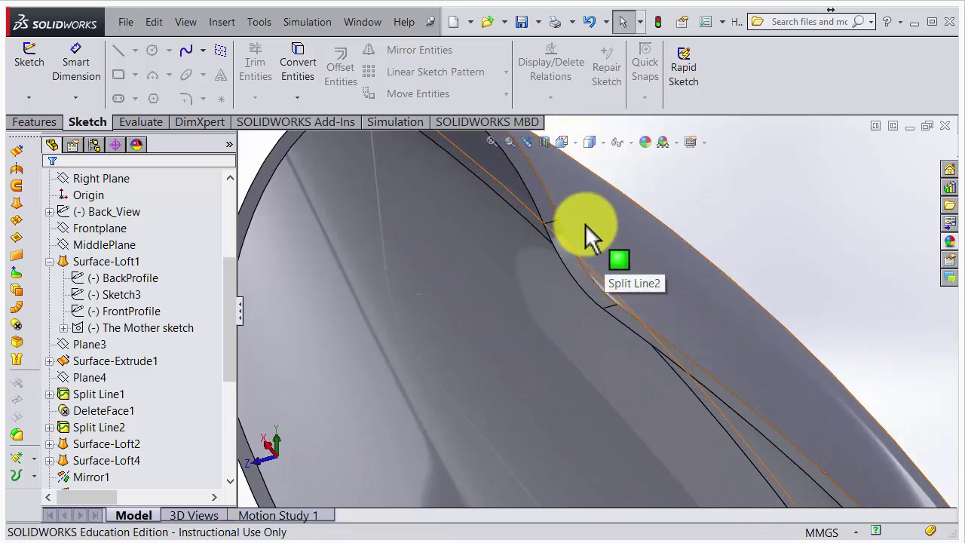
Start a Chamfer on the shell and set its distance to 1 mm.
click(38, 121)
click(497, 96)
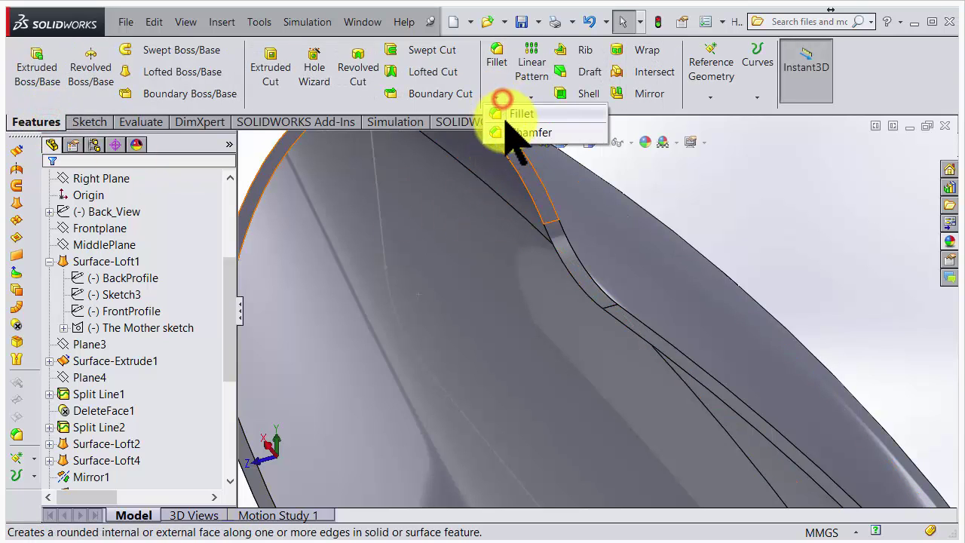
click(508, 132)
double_click(130, 382)
text(1mm)
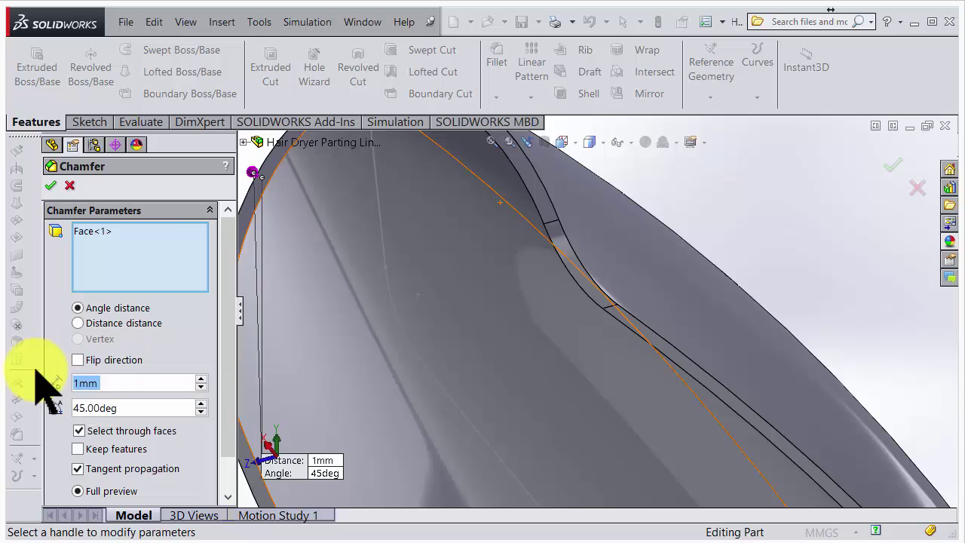
Replace the face selected for the chamfer with the outer parting edge at the bottom of the handle.
scroll(674, 431, up, 10)
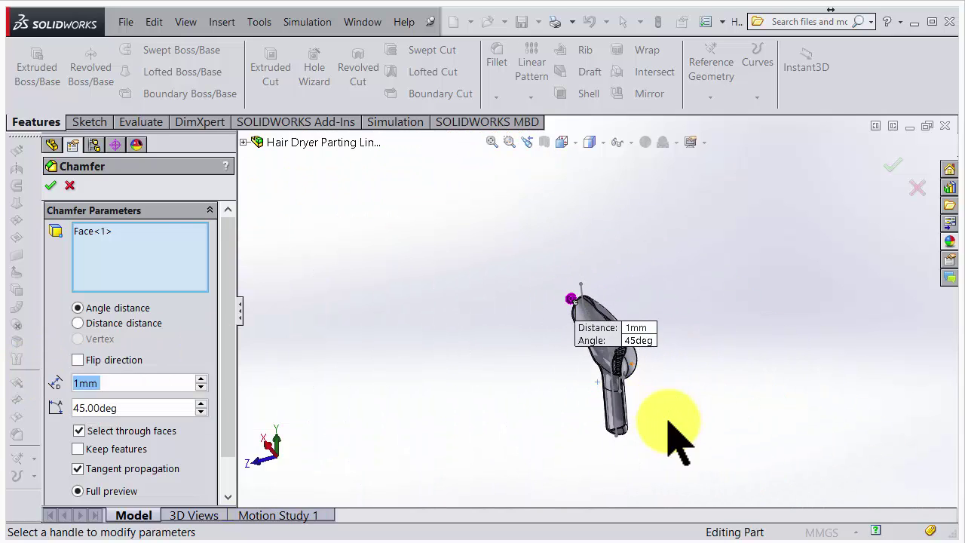
scroll(585, 379, down, 10)
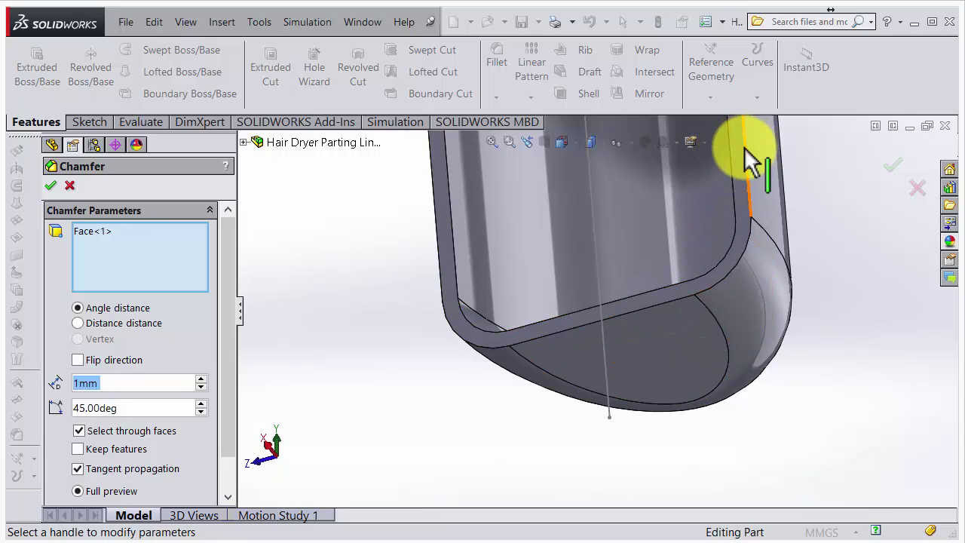
click(663, 303)
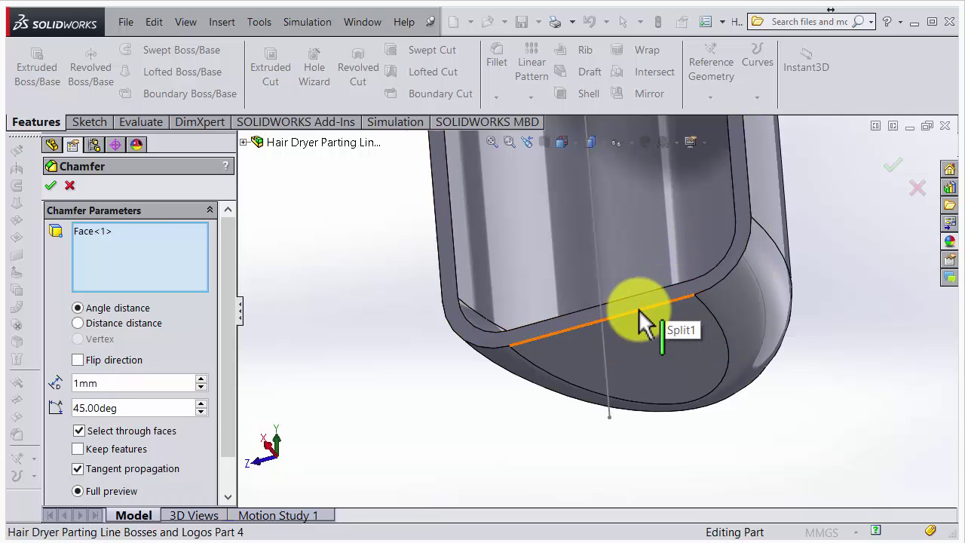
click(616, 316)
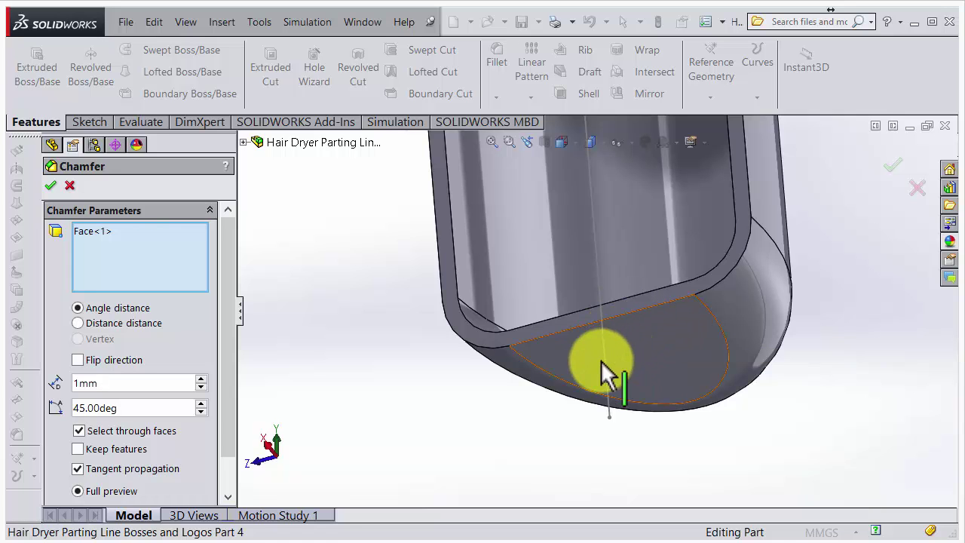
middle_drag(538, 377, 669, 290)
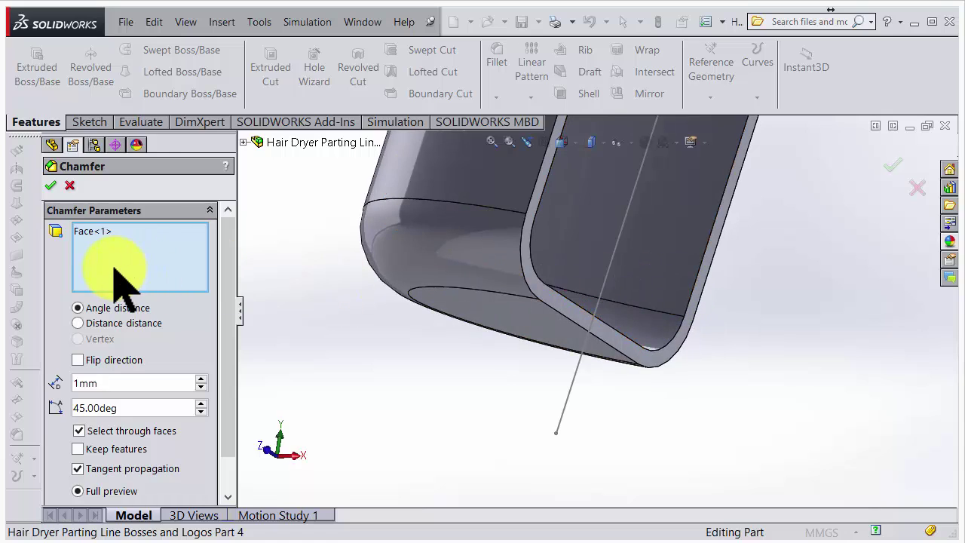
click(99, 230)
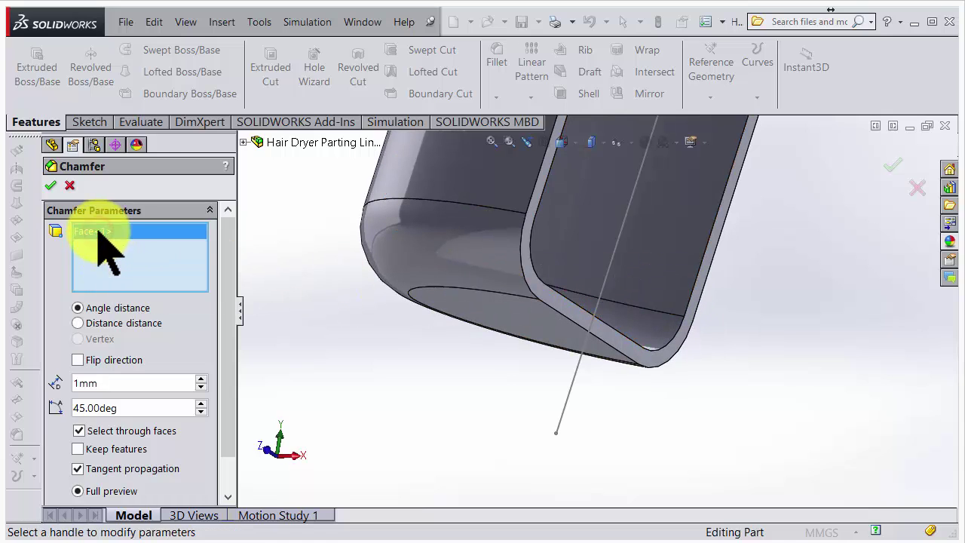
key(Delete)
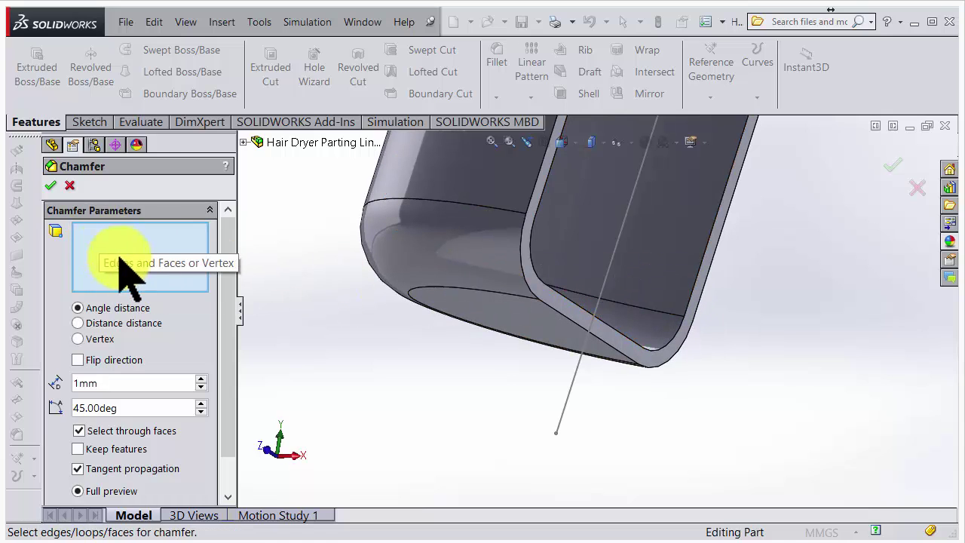
click(572, 321)
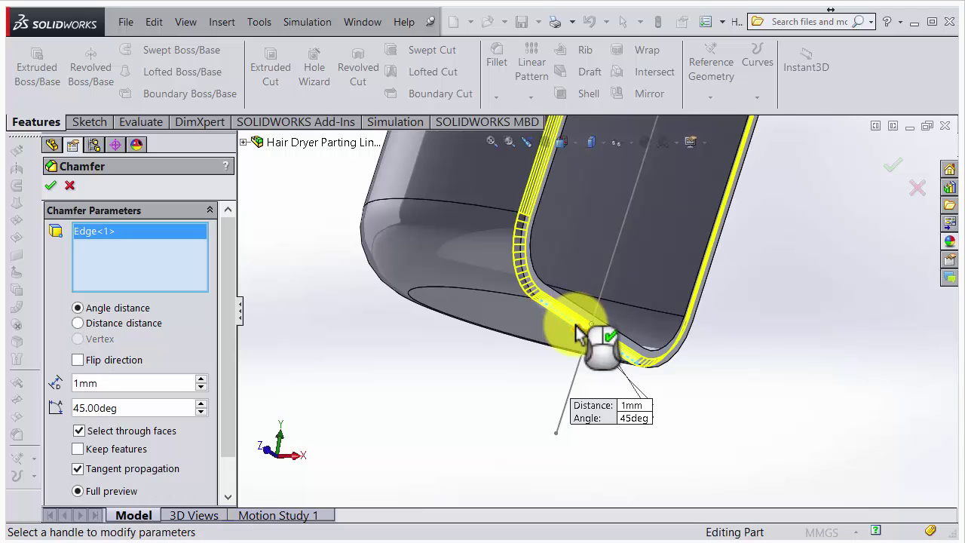
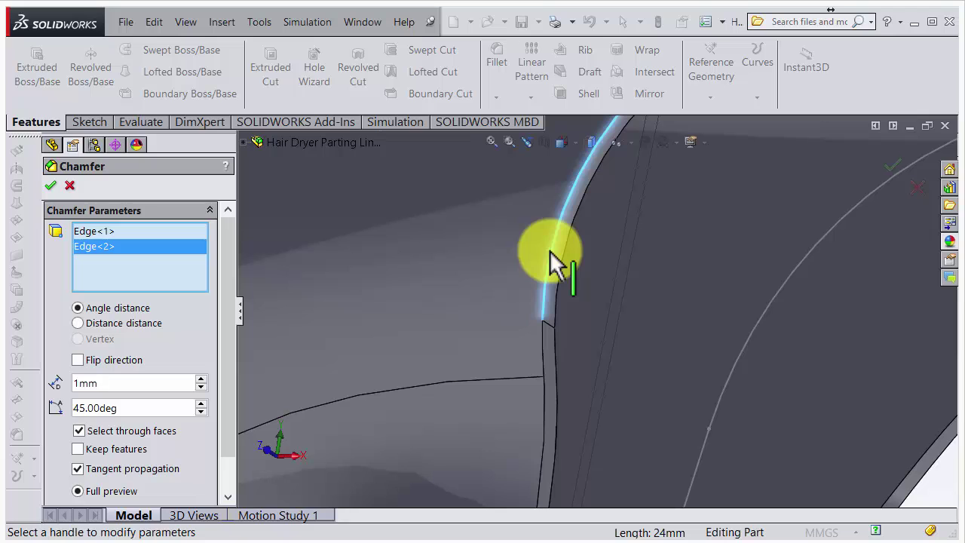
Clear both selected edges from the chamfer's selection.
scroll(549, 256, up, 5)
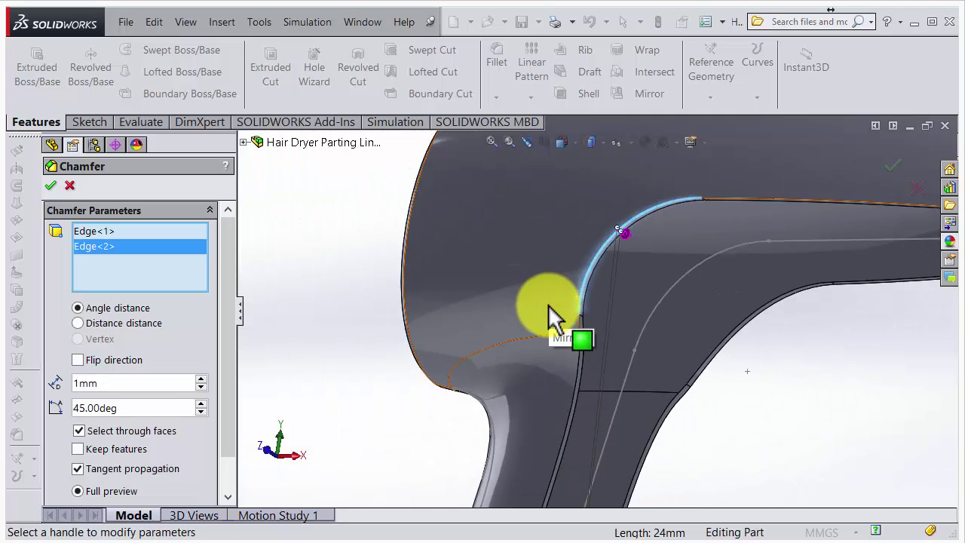
scroll(552, 317, up, 4)
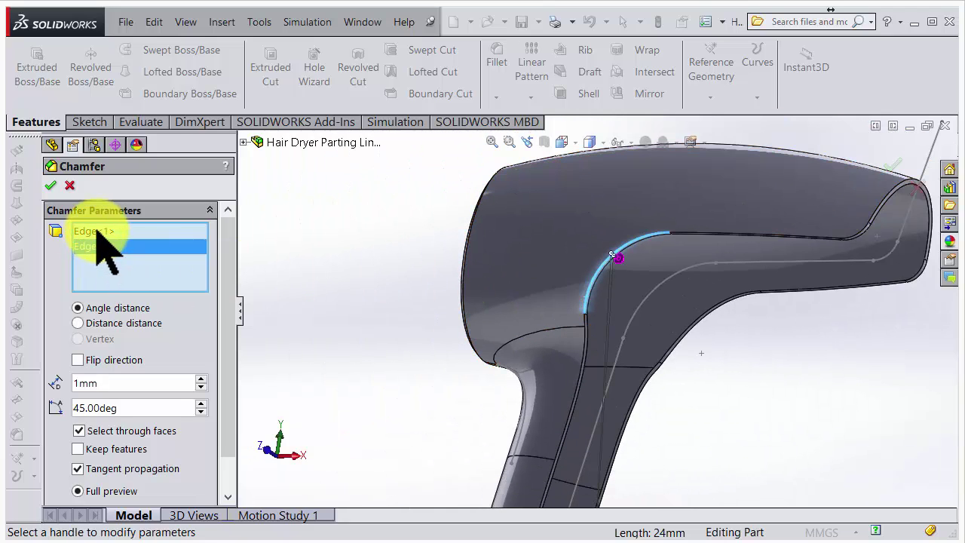
click(97, 230)
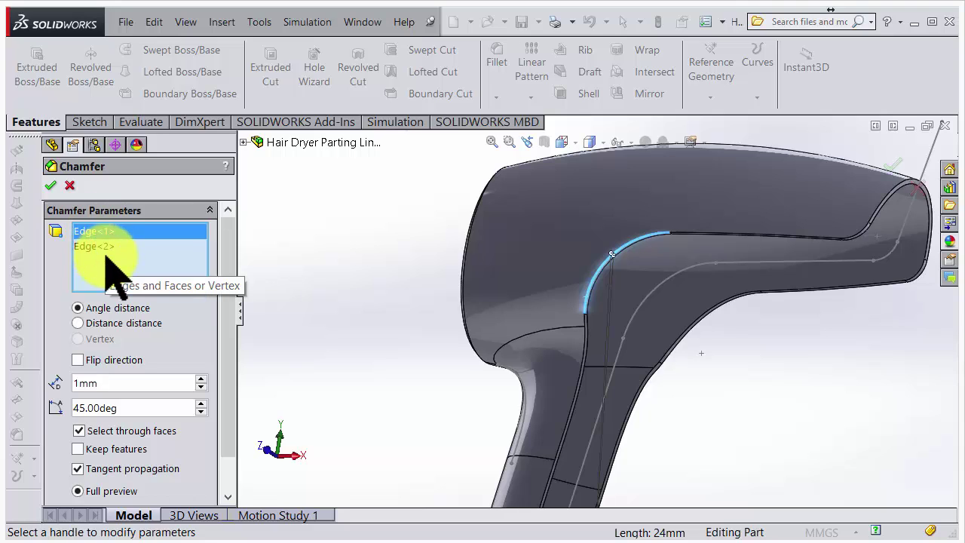
right_click(106, 256)
click(143, 267)
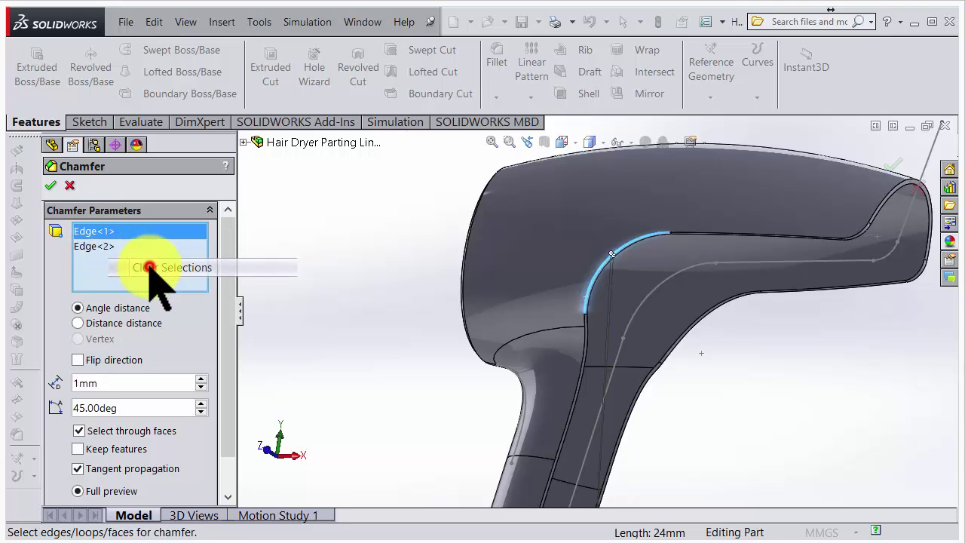
Try to chamfer the outer parting edge 1 mm at 45 degrees, using Select Tangency from the curved corner above the handle.
scroll(513, 315, down, 6)
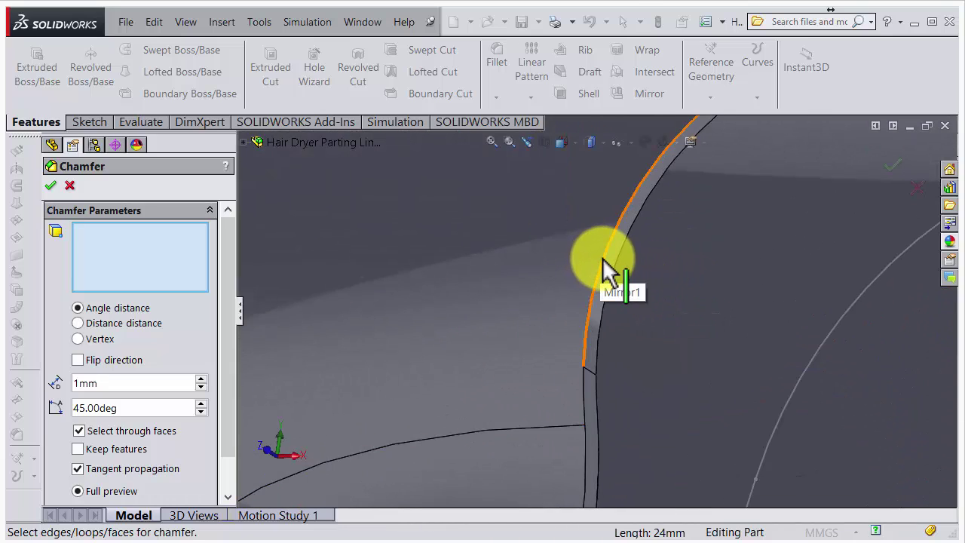
right_click(602, 259)
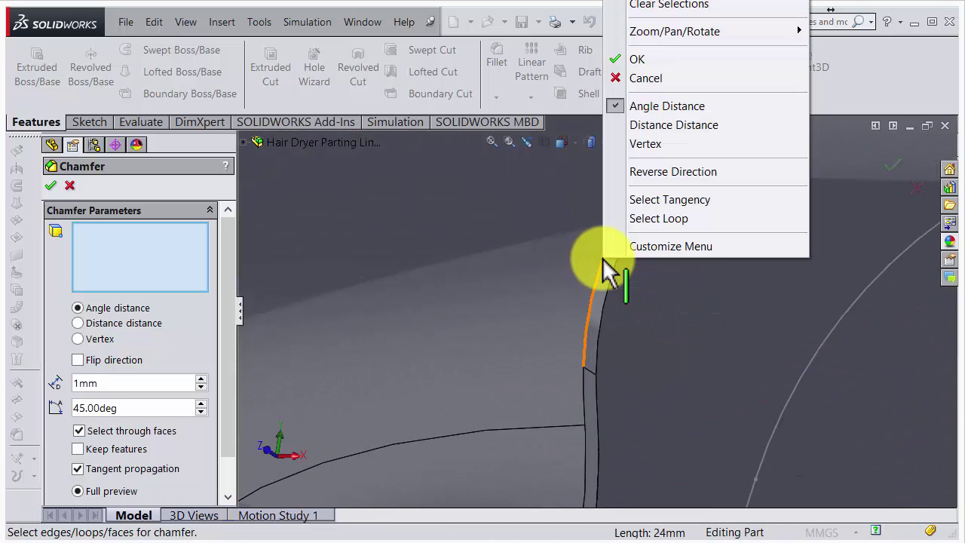
click(646, 199)
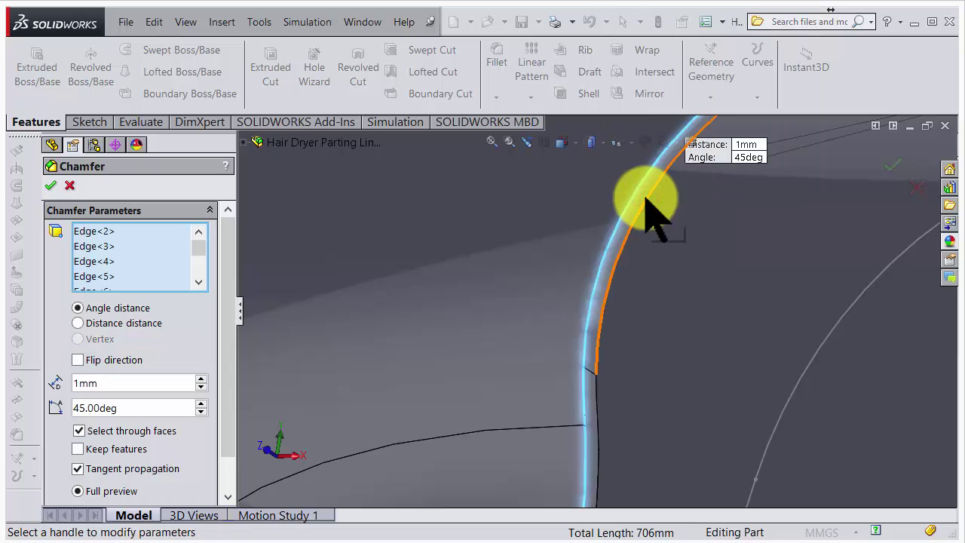
scroll(646, 332, down, 2)
scroll(646, 333, up, 6)
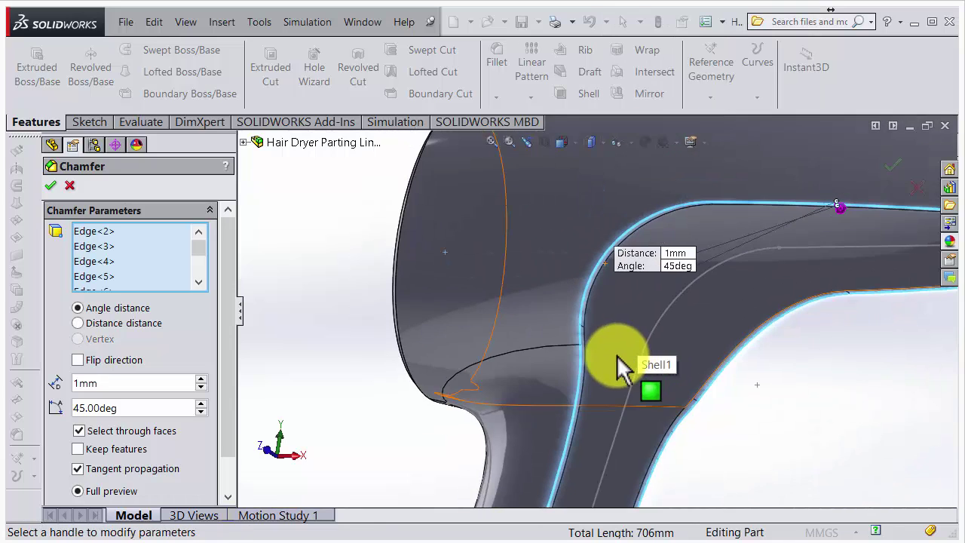
middle_drag(646, 361, 604, 324)
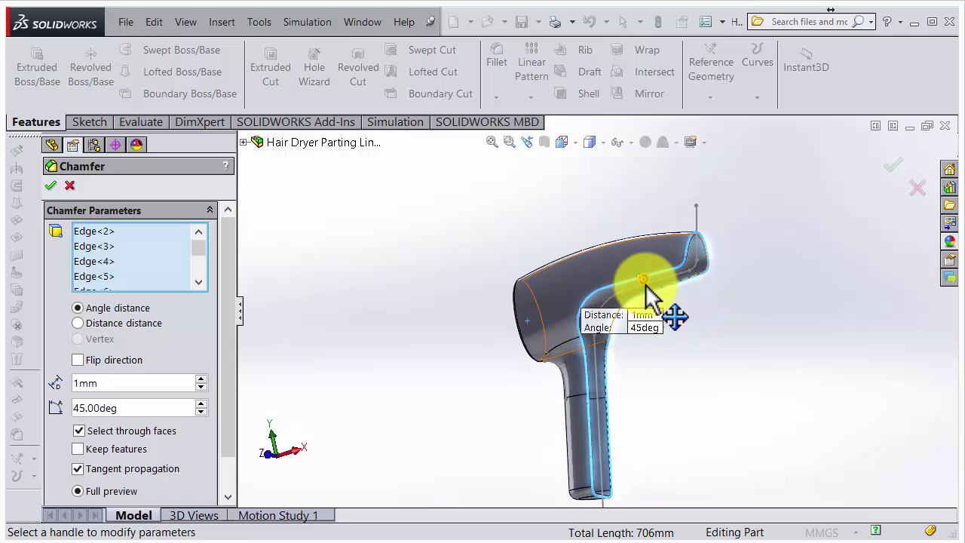
scroll(645, 293, down, 8)
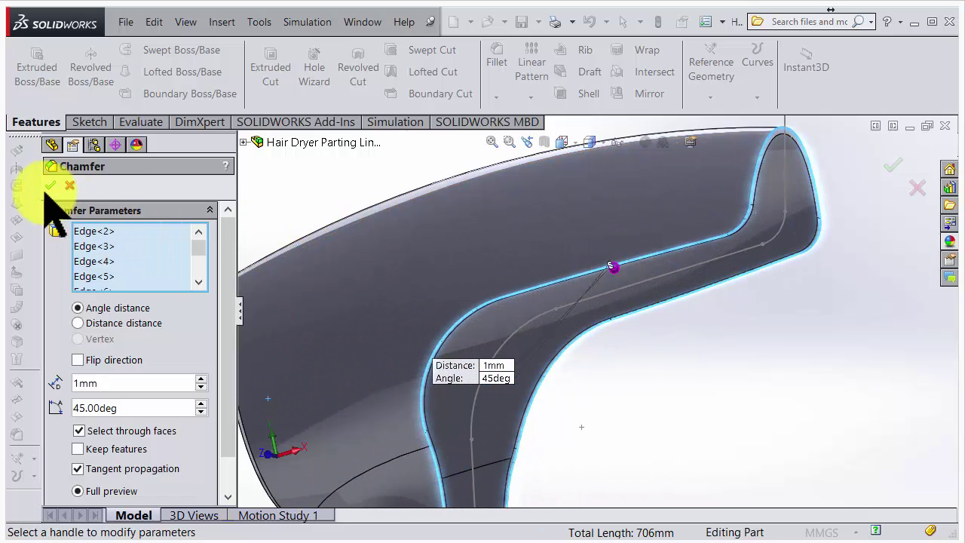
click(51, 185)
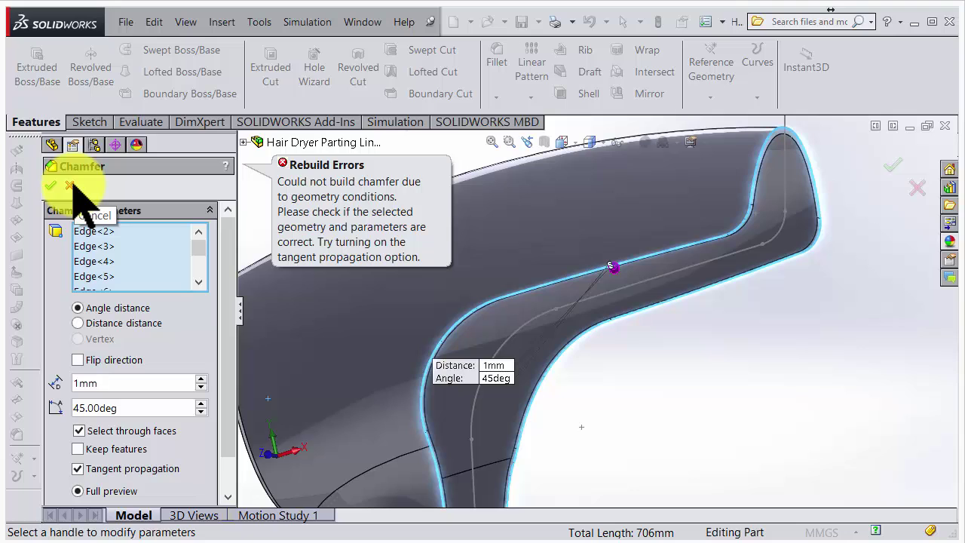
Try the 1 mm chamfer with only the outer parting edge at the bottom of the handle selected.
right_click(121, 242)
click(149, 253)
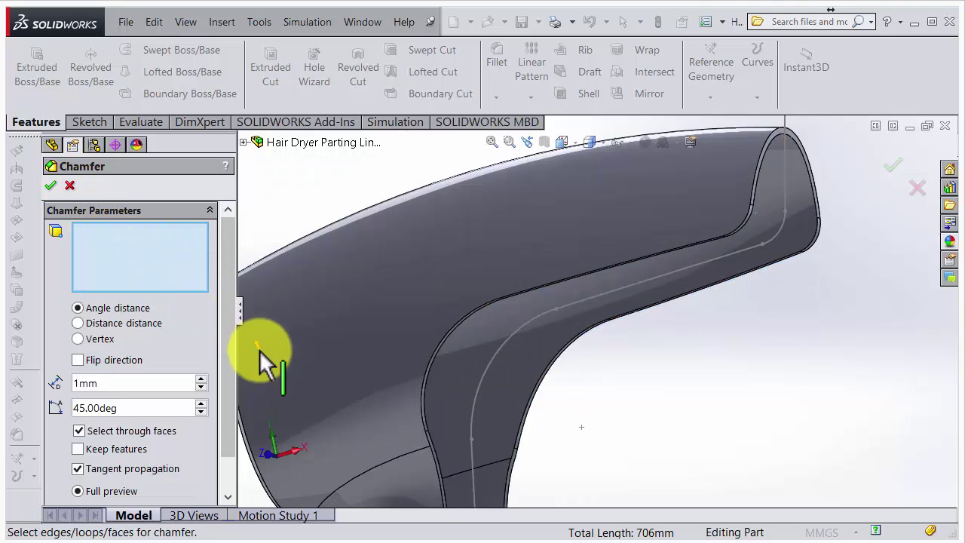
scroll(324, 399, up, 8)
scroll(641, 434, down, 5)
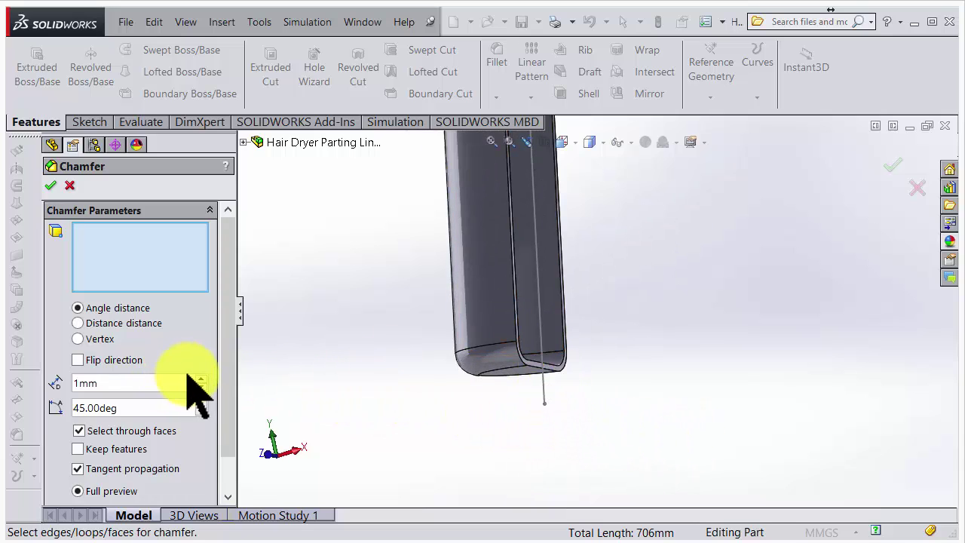
scroll(534, 385, down, 6)
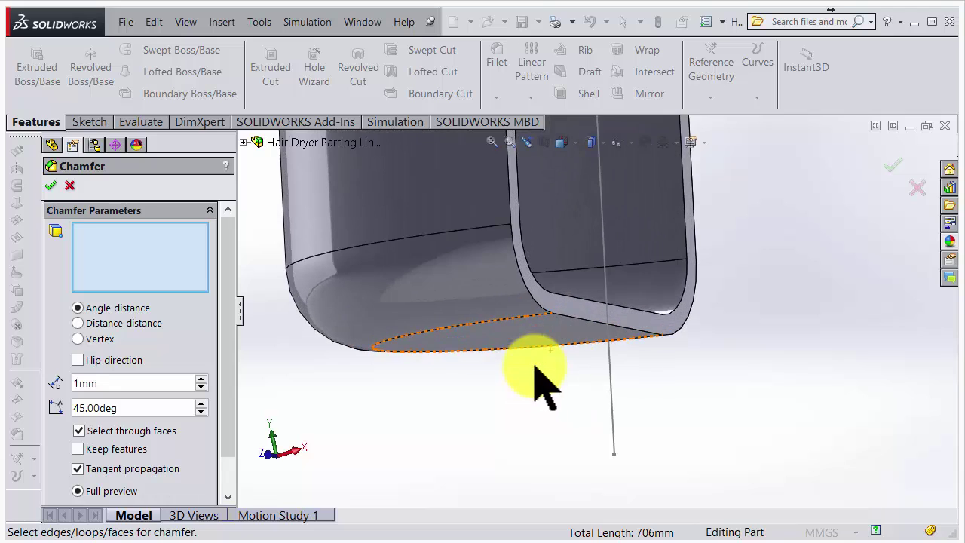
click(573, 330)
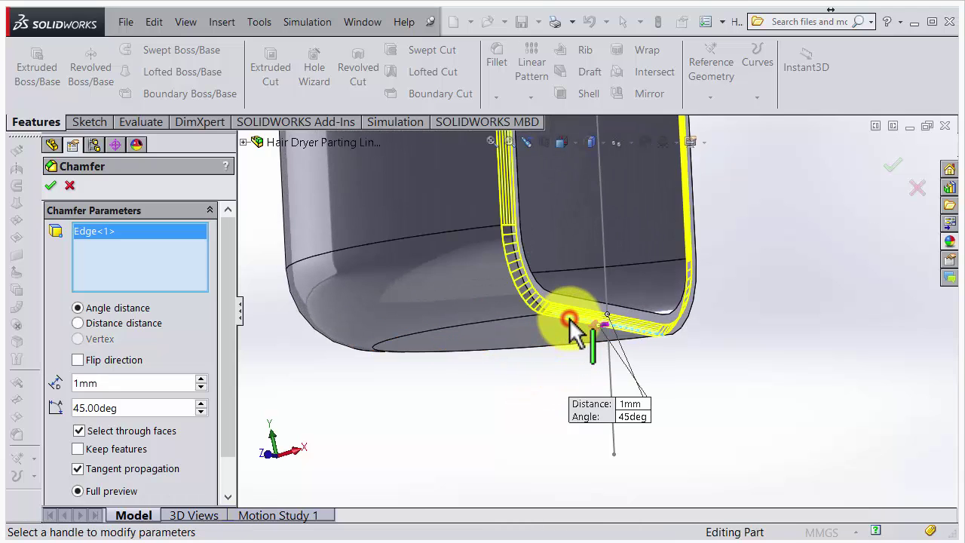
Examine where the chamfer preview ends on the parting edge above the handle, and cancel the chamfer.
scroll(570, 332, up, 8)
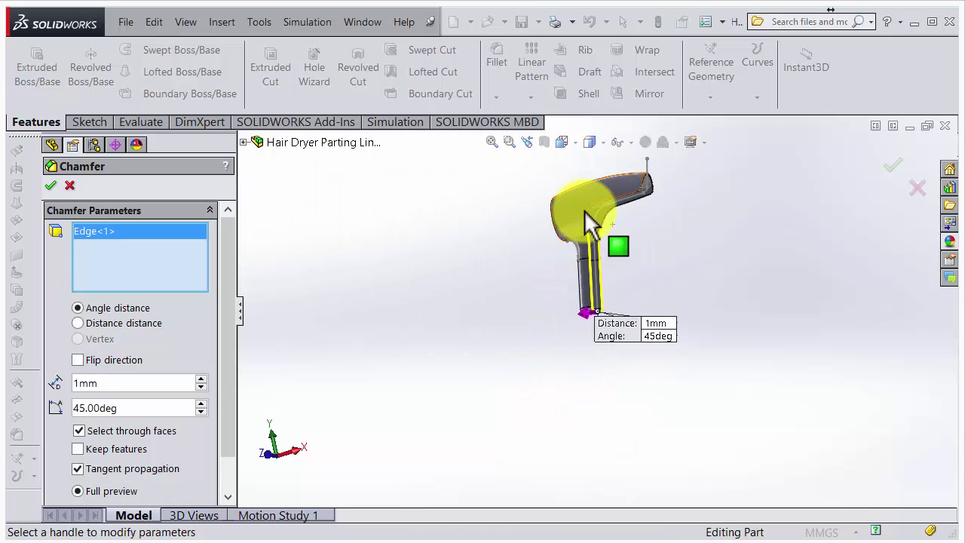
scroll(585, 243, down, 8)
scroll(633, 309, down, 5)
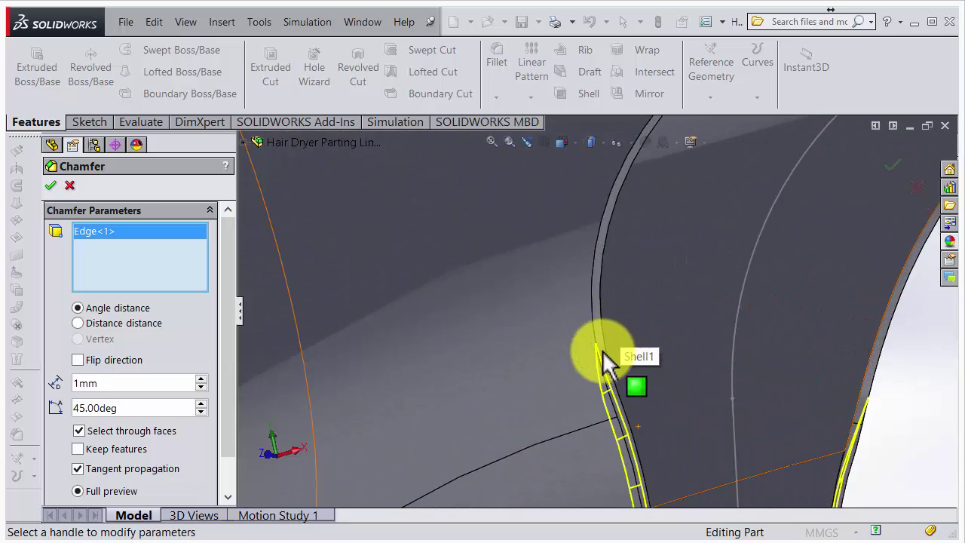
middle_drag(603, 362, 568, 344)
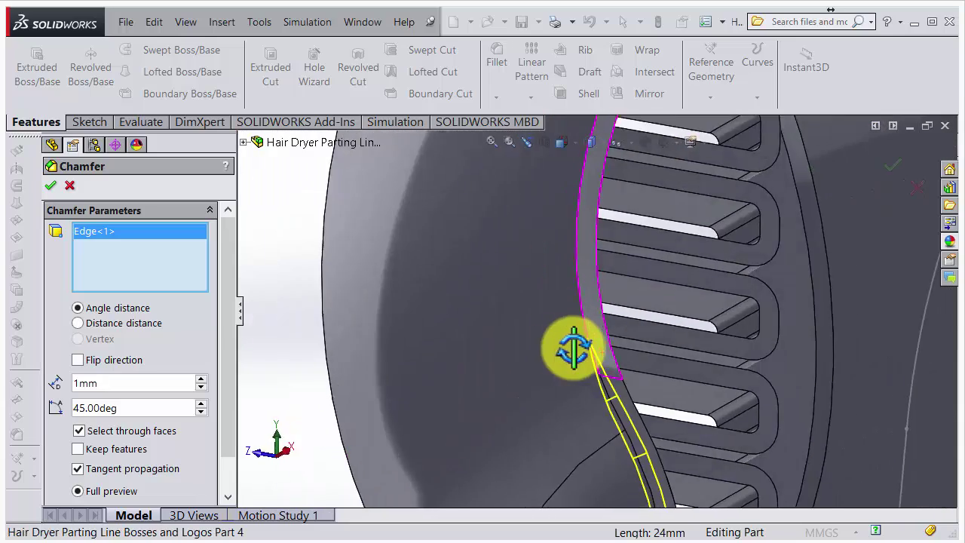
scroll(603, 355, down, 3)
scroll(618, 390, down, 2)
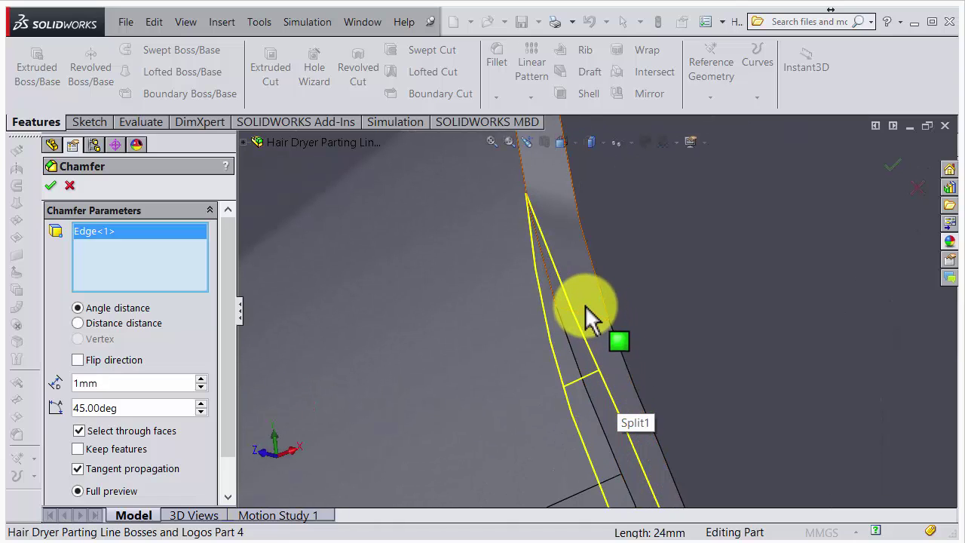
scroll(592, 329, up, 1)
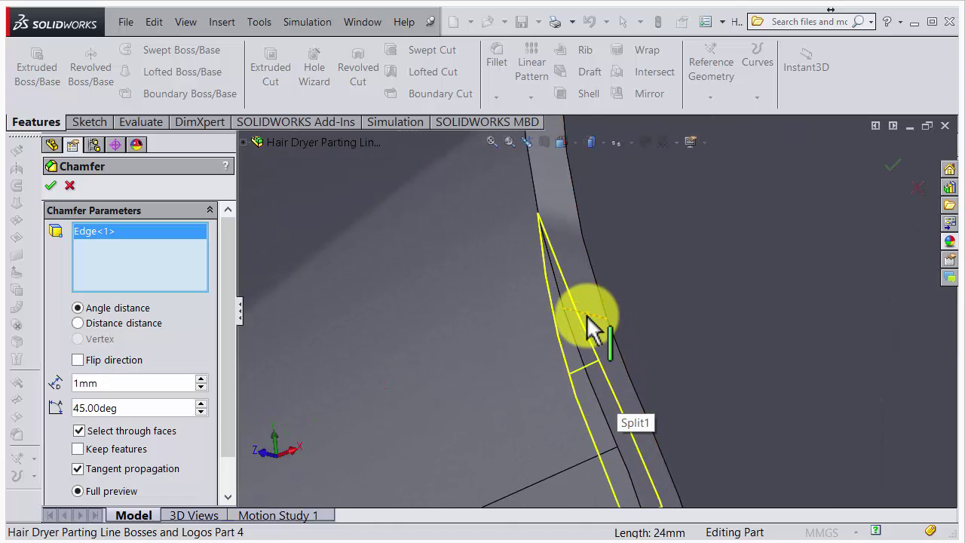
scroll(592, 325, up, 1)
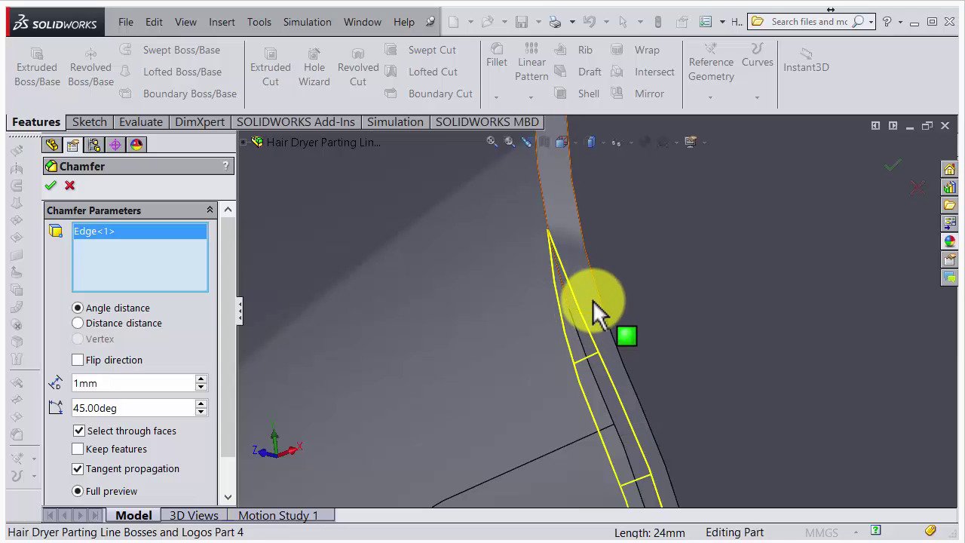
scroll(594, 324, up, 5)
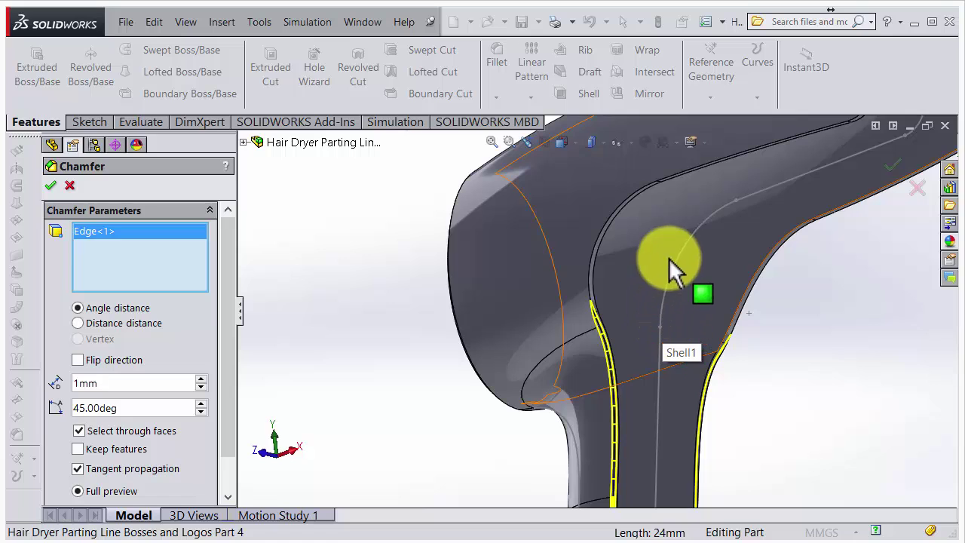
click(915, 187)
Set the radius of the parting line sketch's large arc above the handle to 35 mm and exit the sketch.
scroll(659, 349, up, 3)
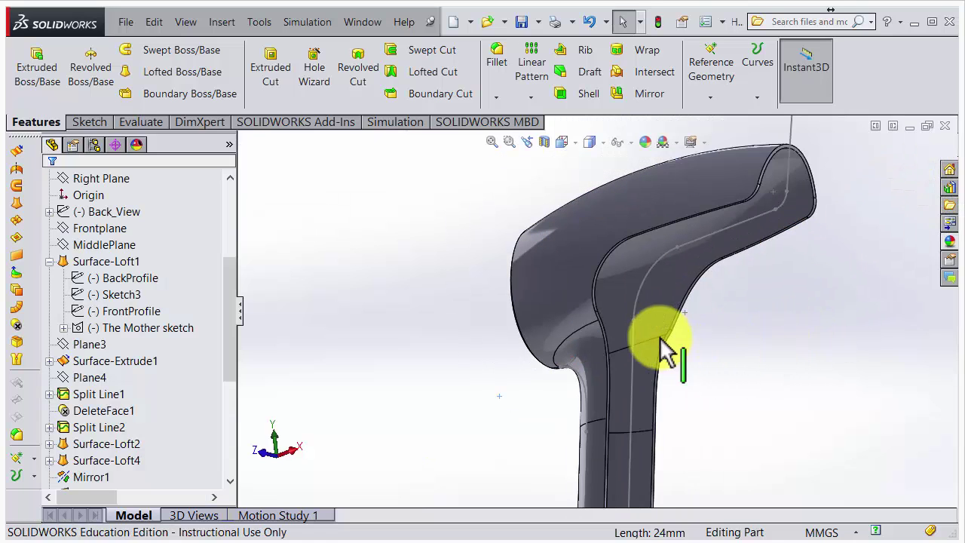
double_click(643, 297)
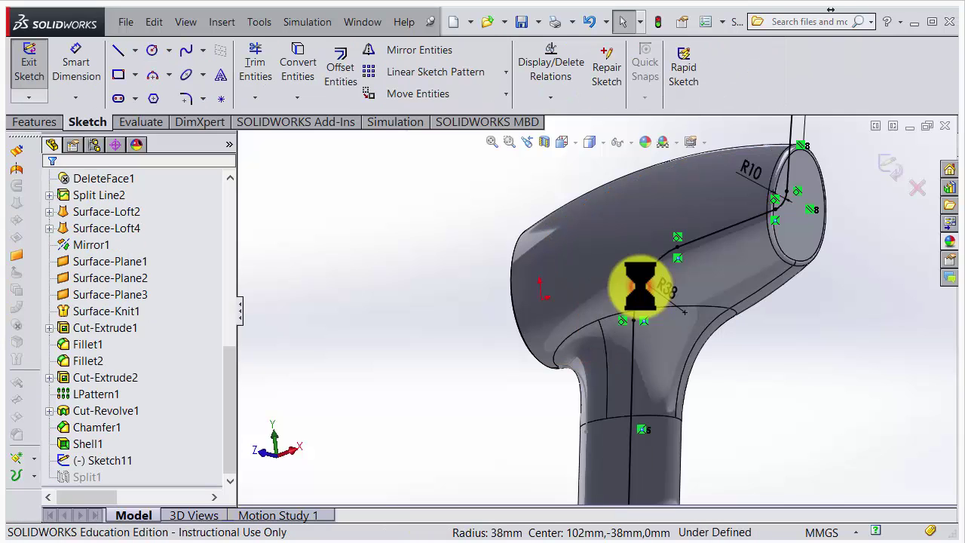
double_click(674, 292)
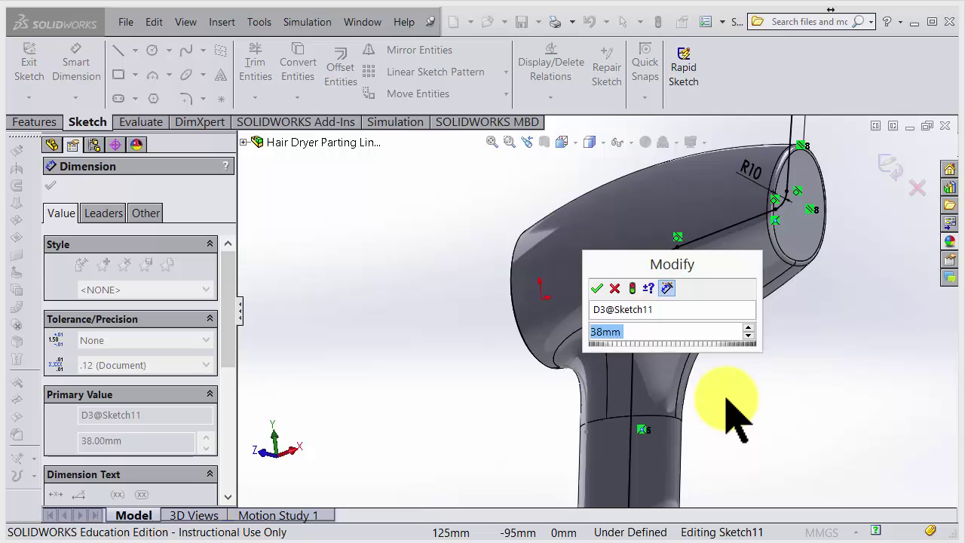
text(35)
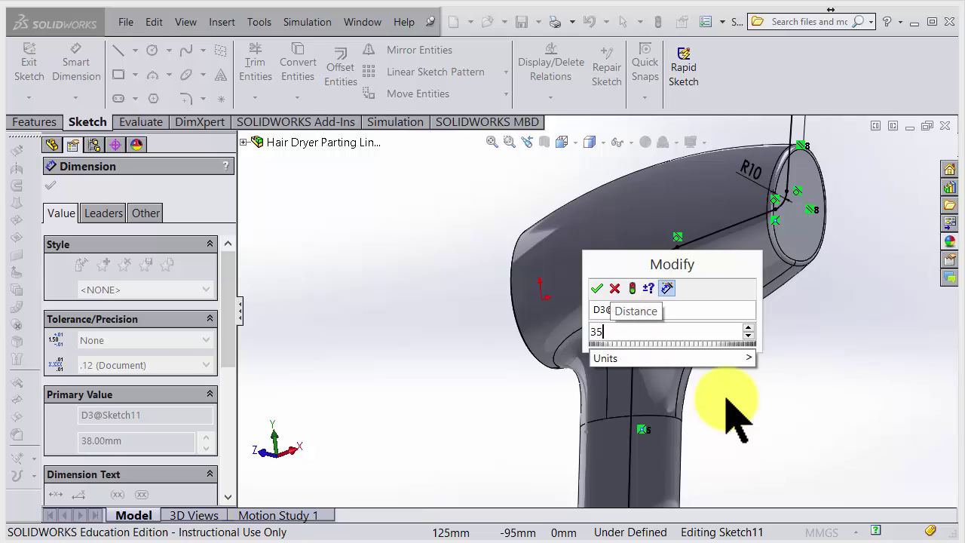
key(Return)
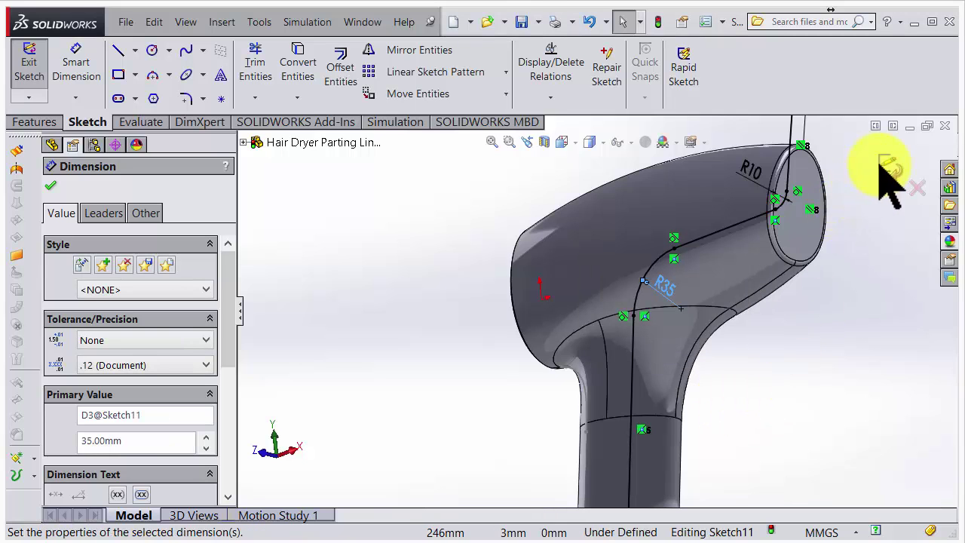
click(885, 168)
Chamfer the shell's outer parting edge 1 mm at 45 degrees, using Select Tangency from the short edge segment where the handle meets the body.
scroll(738, 301, down, 5)
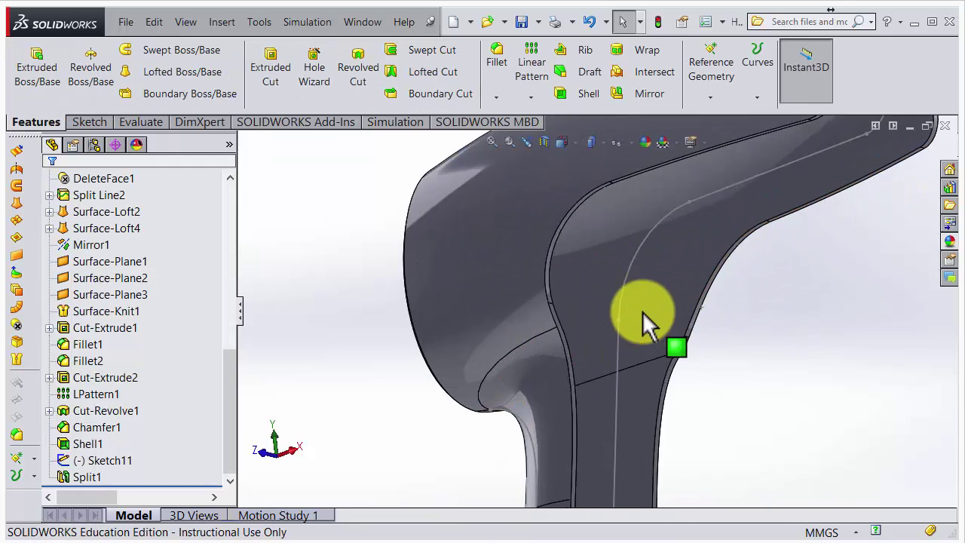
scroll(643, 311, down, 3)
click(496, 96)
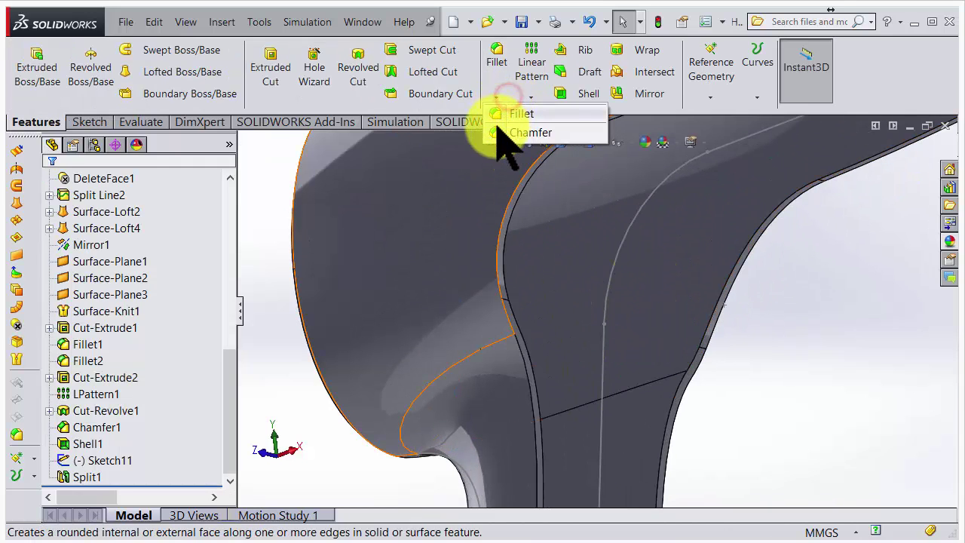
click(496, 131)
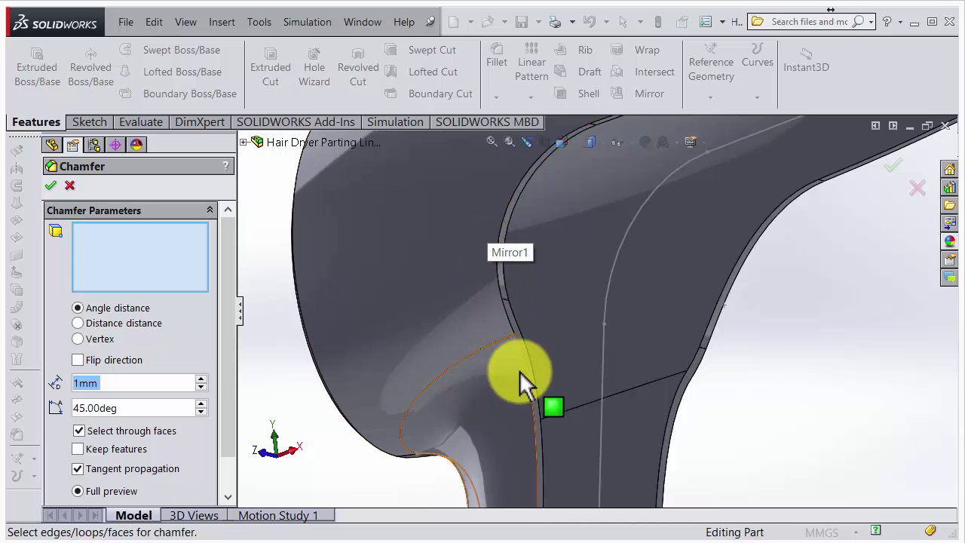
scroll(521, 375, down, 3)
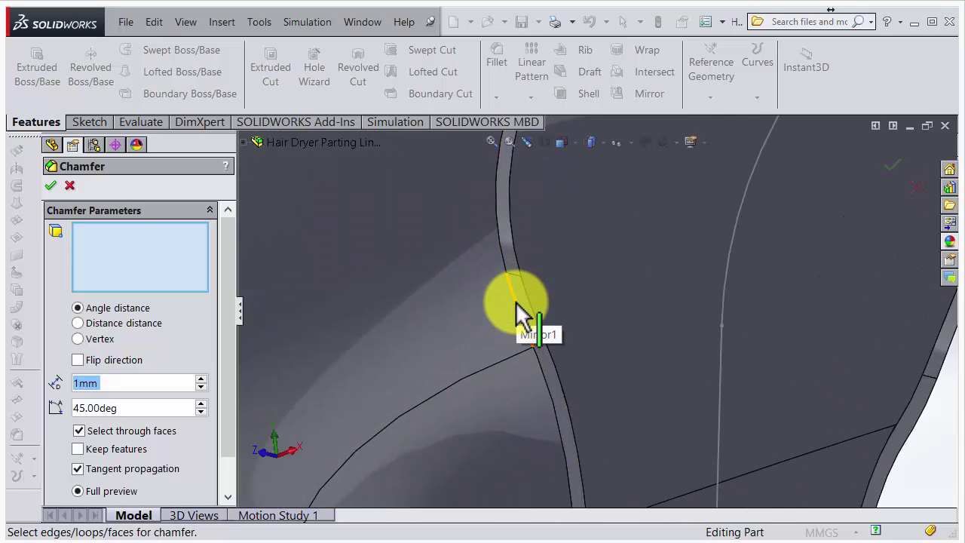
right_click(517, 303)
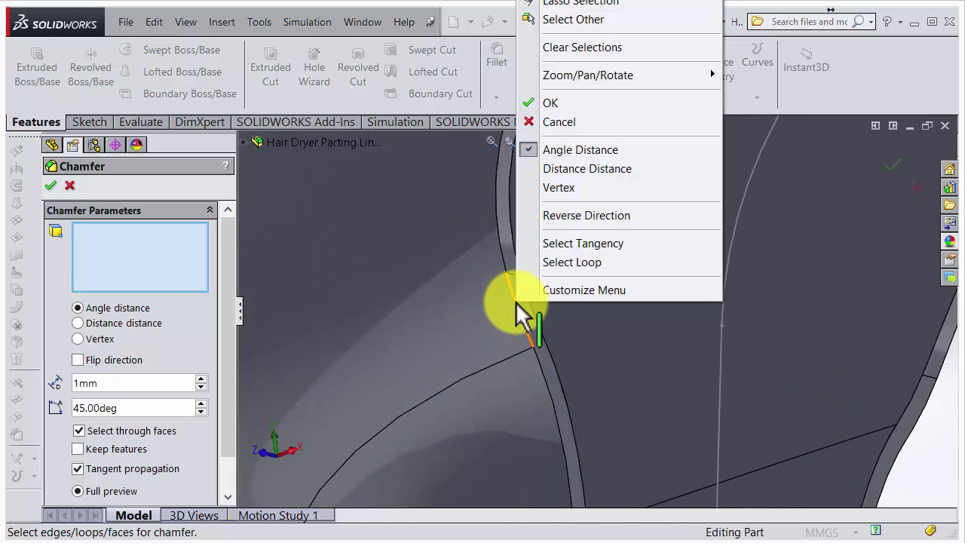
click(570, 247)
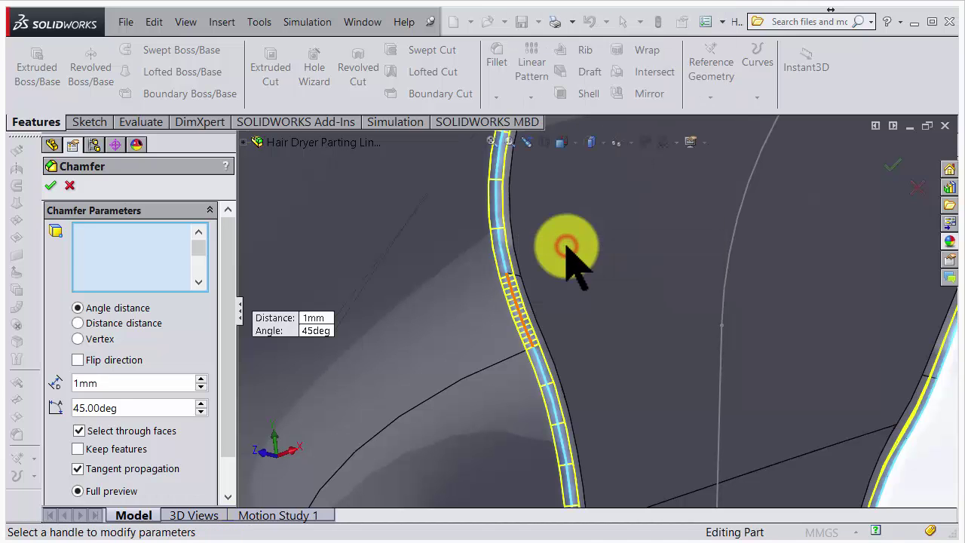
scroll(566, 270, up, 5)
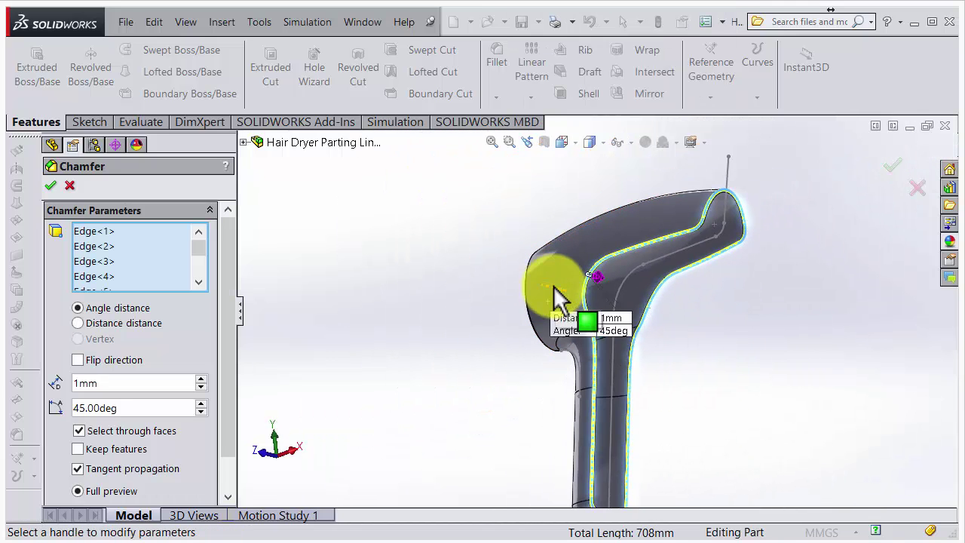
middle_drag(581, 291, 727, 219)
scroll(731, 222, down, 5)
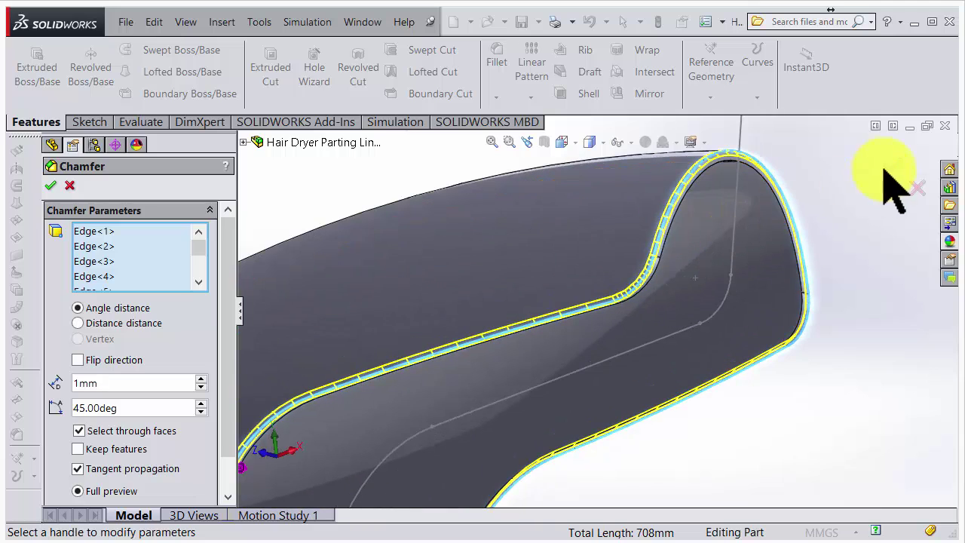
click(893, 165)
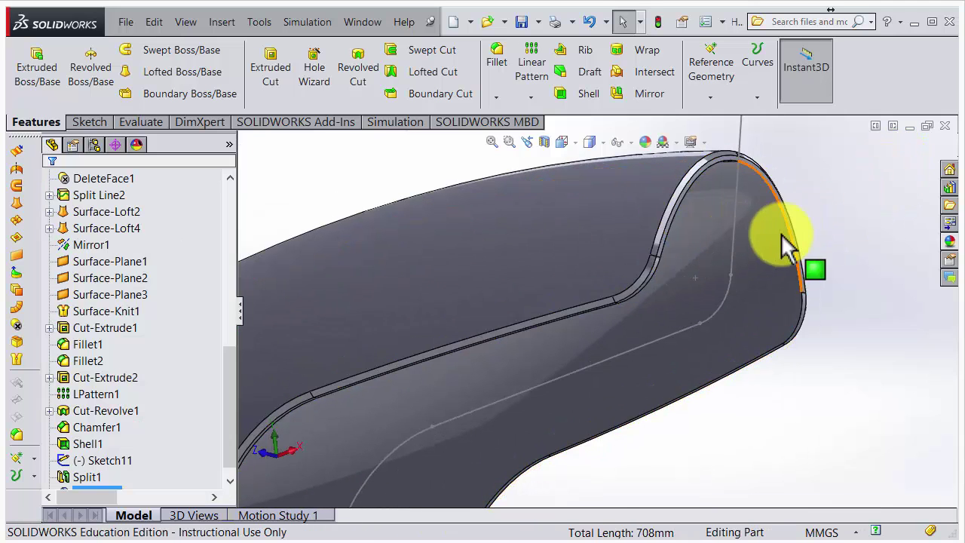
Set the radius of the parting line sketch's large arc above the handle to 36 mm and rebuild the model.
scroll(781, 234, down, 5)
scroll(519, 325, up, 6)
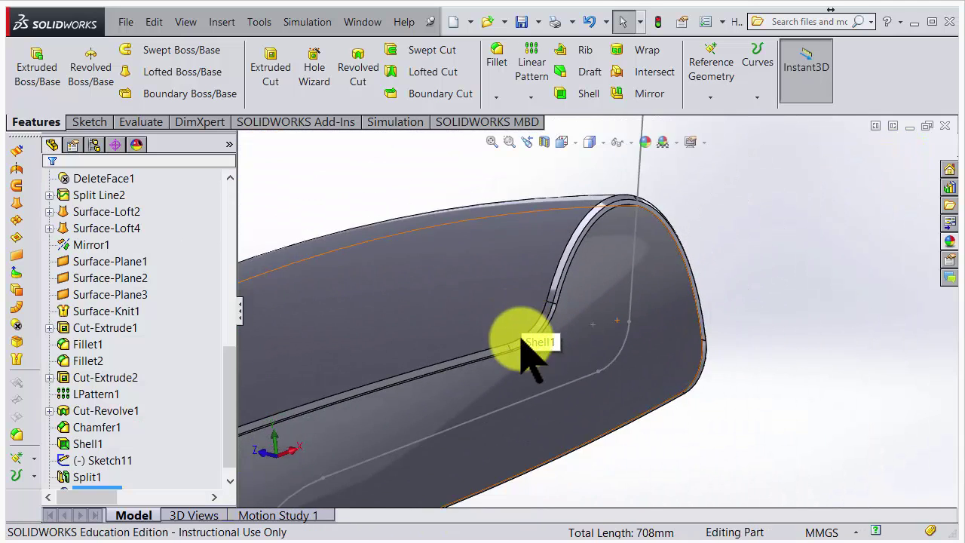
scroll(573, 343, down, 3)
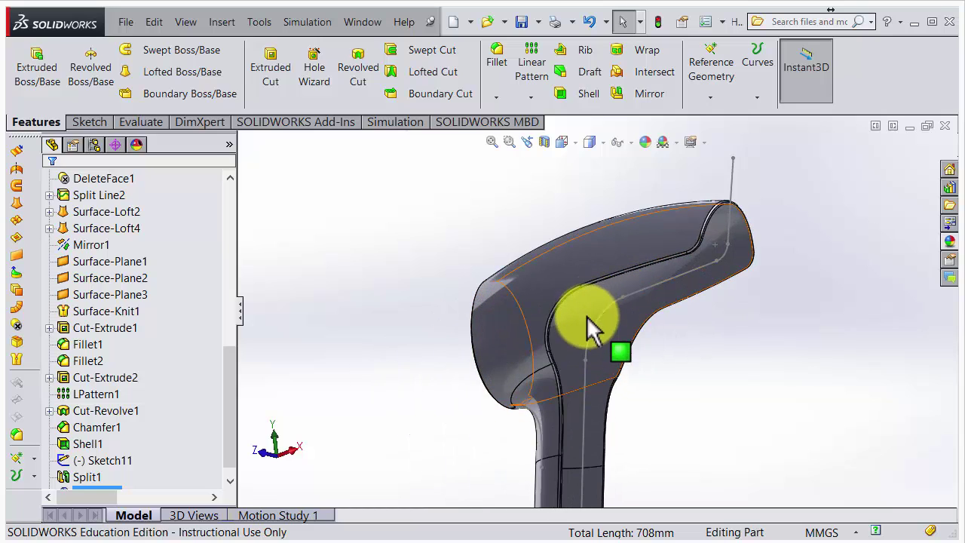
scroll(587, 316, down, 5)
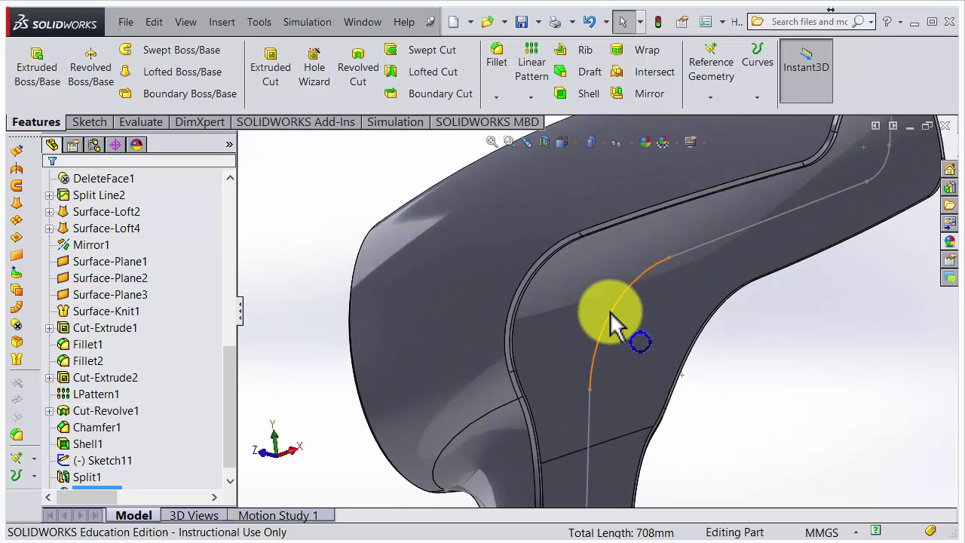
double_click(612, 317)
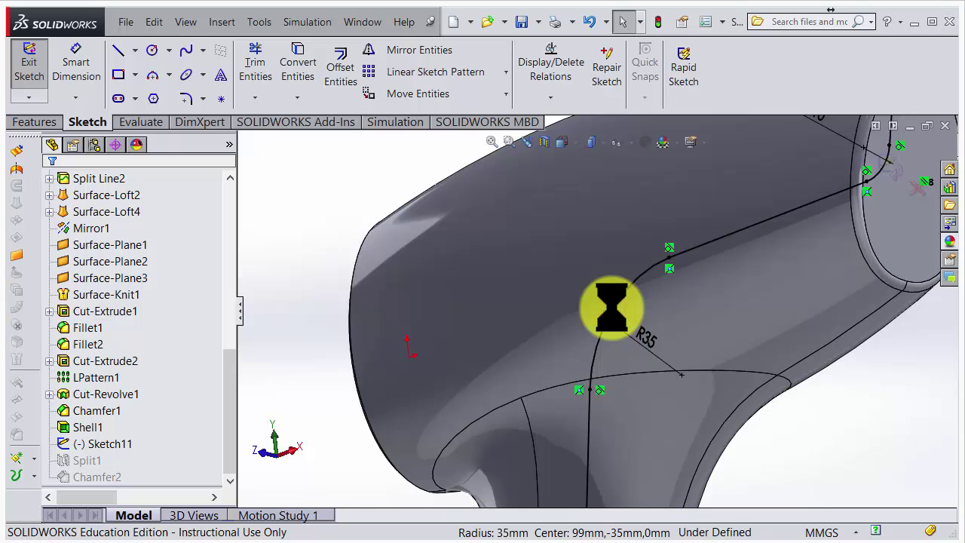
double_click(653, 350)
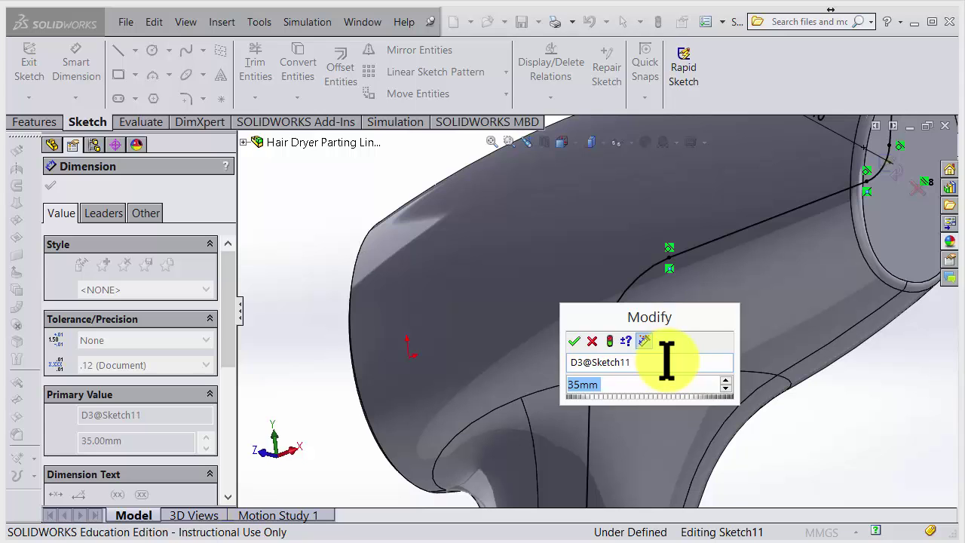
text(36)
key(Return)
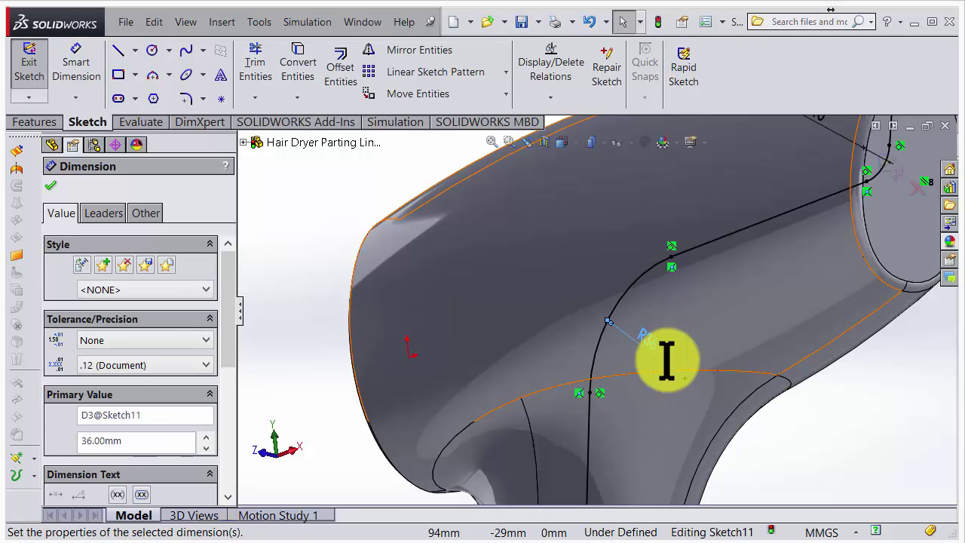
click(891, 174)
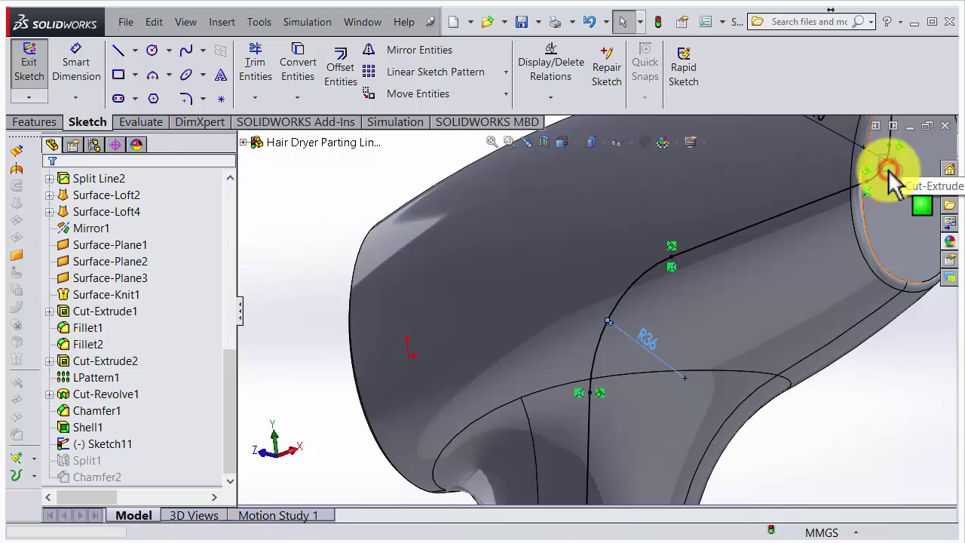
Set the radius of the parting line sketch's large arc above the handle to 37 mm and rebuild the model.
scroll(596, 277, down, 3)
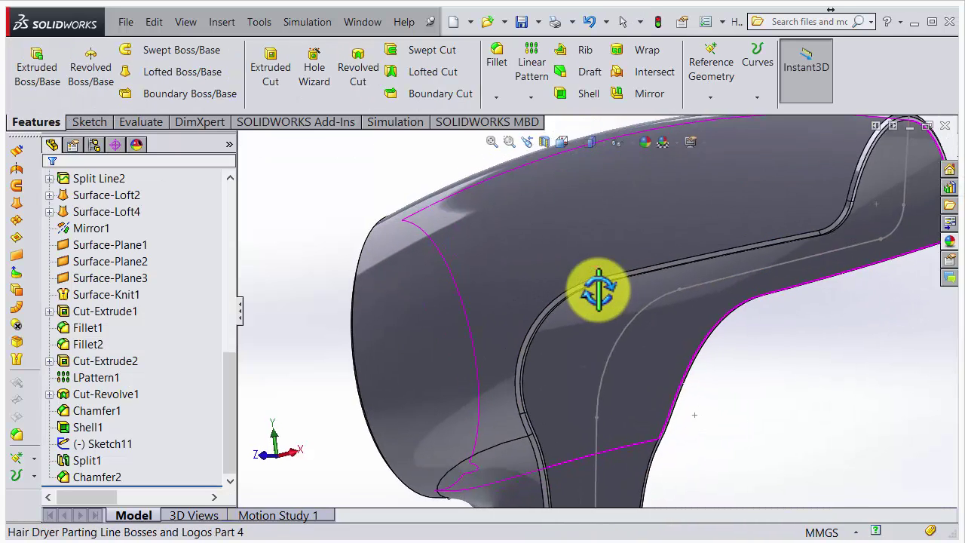
scroll(594, 275, down, 2)
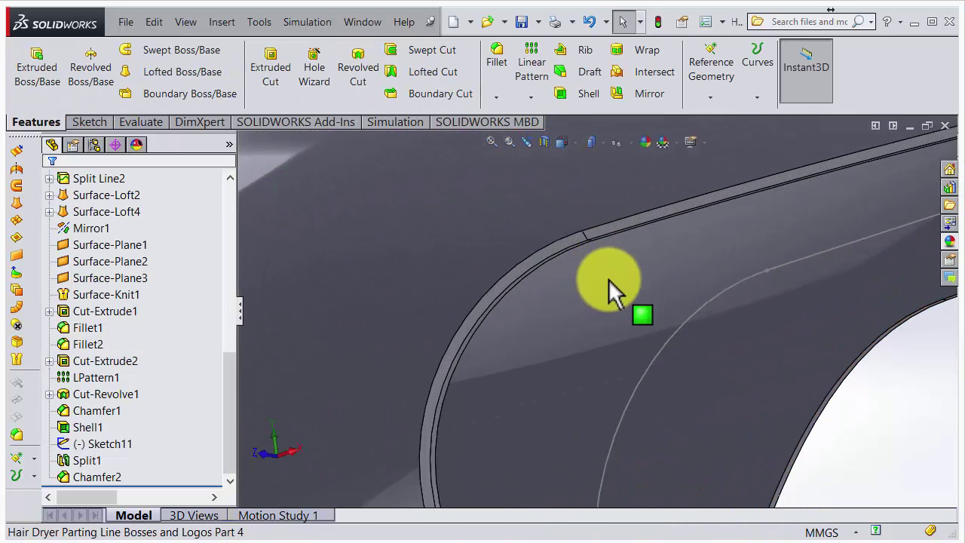
double_click(657, 368)
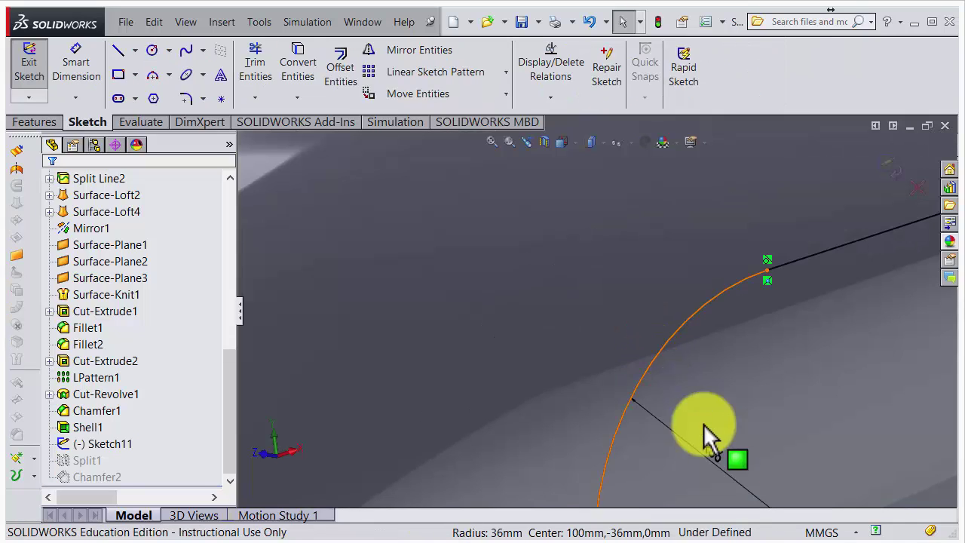
double_click(719, 452)
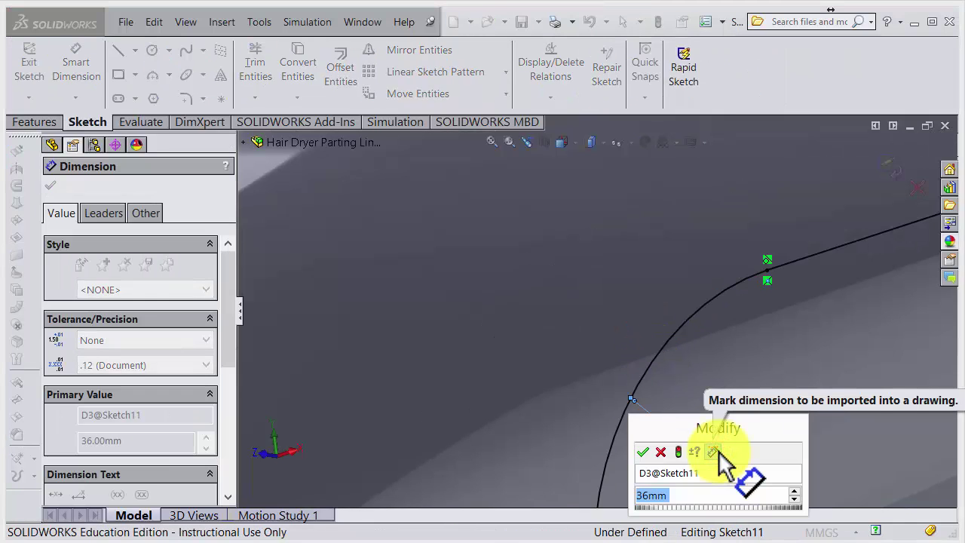
text(37)
key(Return)
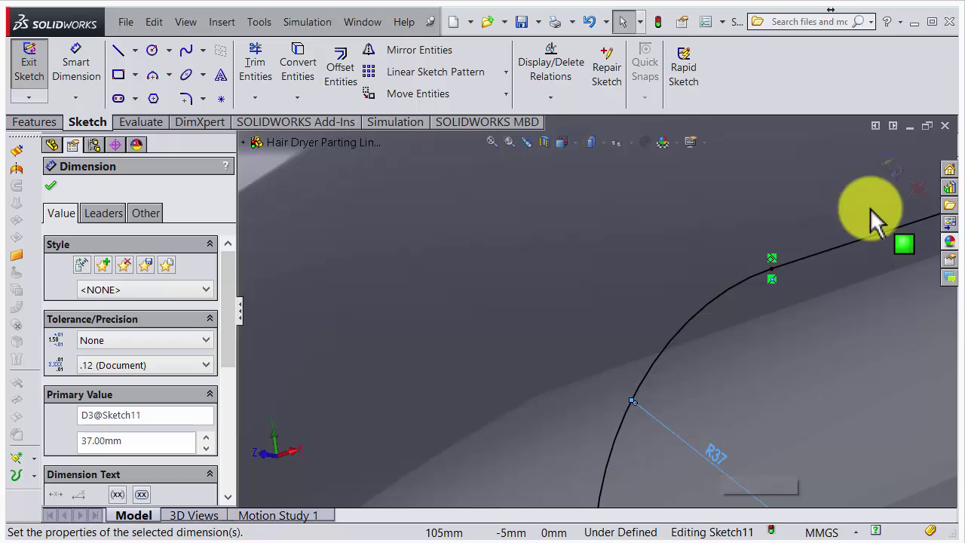
click(890, 169)
click(889, 170)
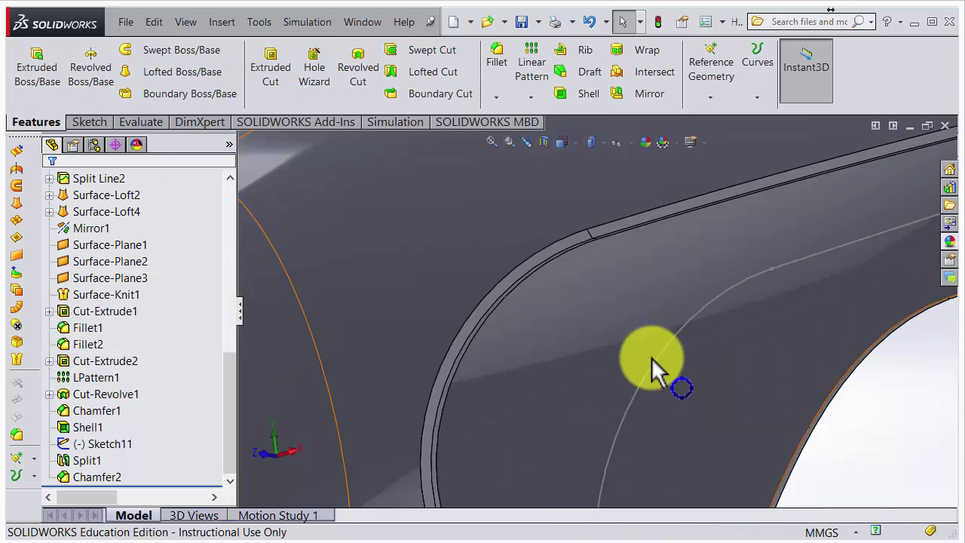
Set the radius of the parting line sketch's large arc above the handle to 38 mm and exit the sketch.
scroll(670, 358, down, 5)
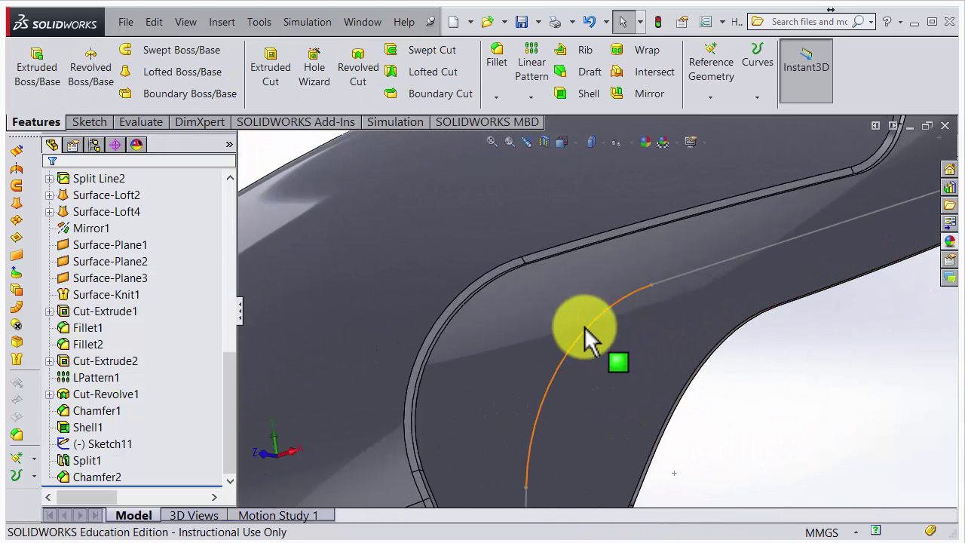
double_click(584, 326)
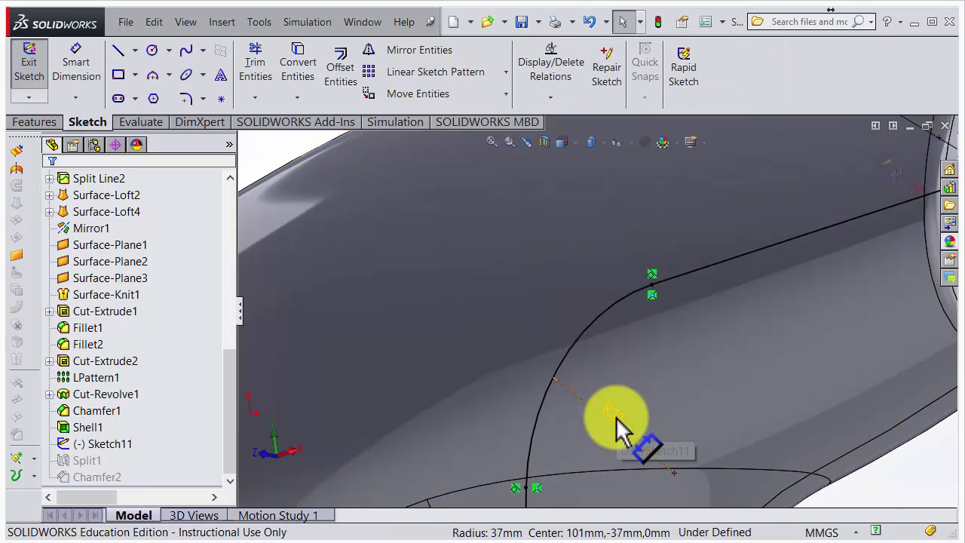
double_click(614, 416)
text(38)
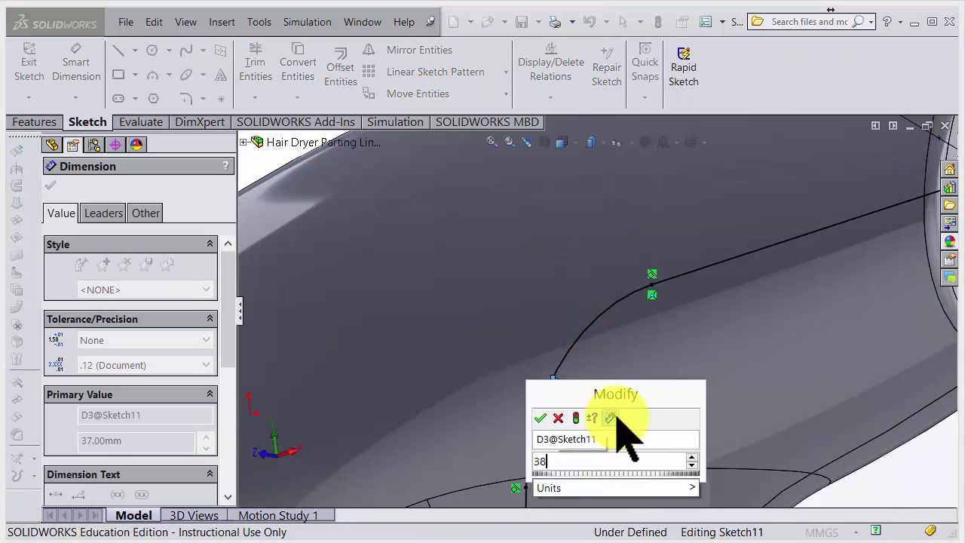
key(Return)
click(890, 169)
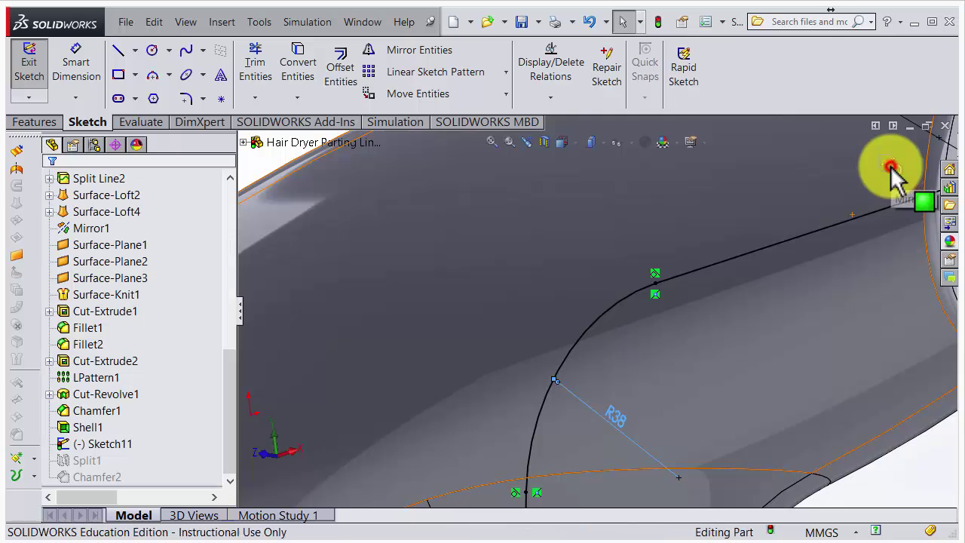
Examine the chamfered parting edge along the body and around the large arc above the handle.
middle_drag(749, 269, 750, 301)
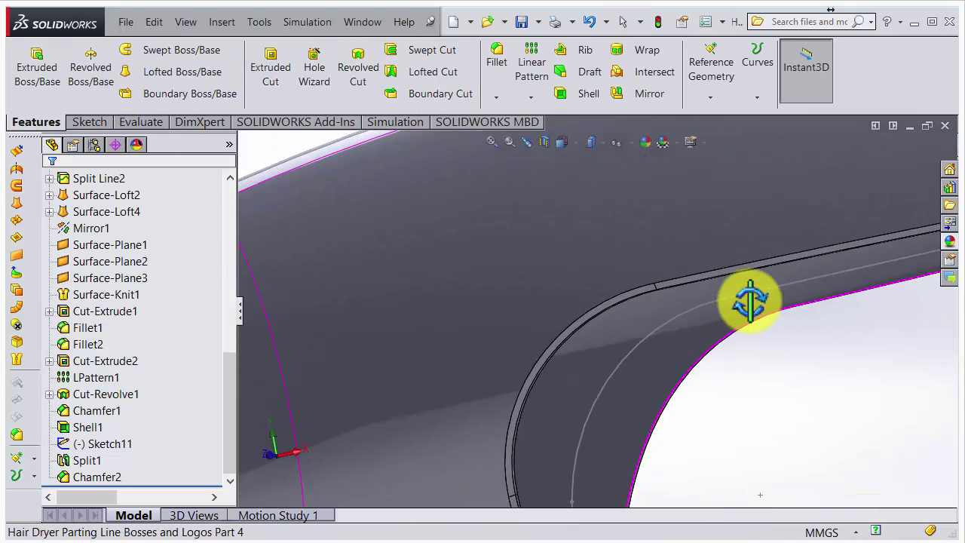
scroll(746, 309, up, 3)
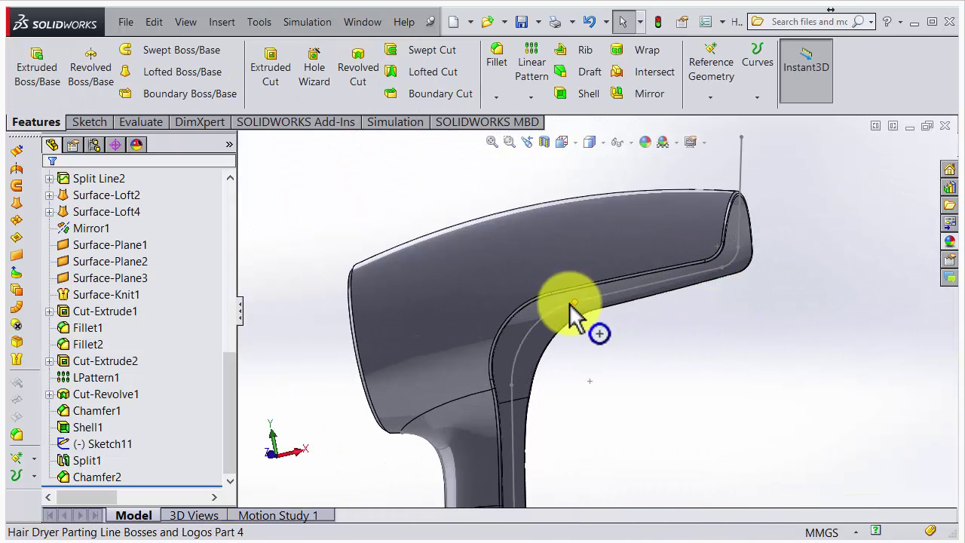
scroll(544, 368, down, 2)
scroll(548, 374, up, 4)
scroll(570, 392, up, 2)
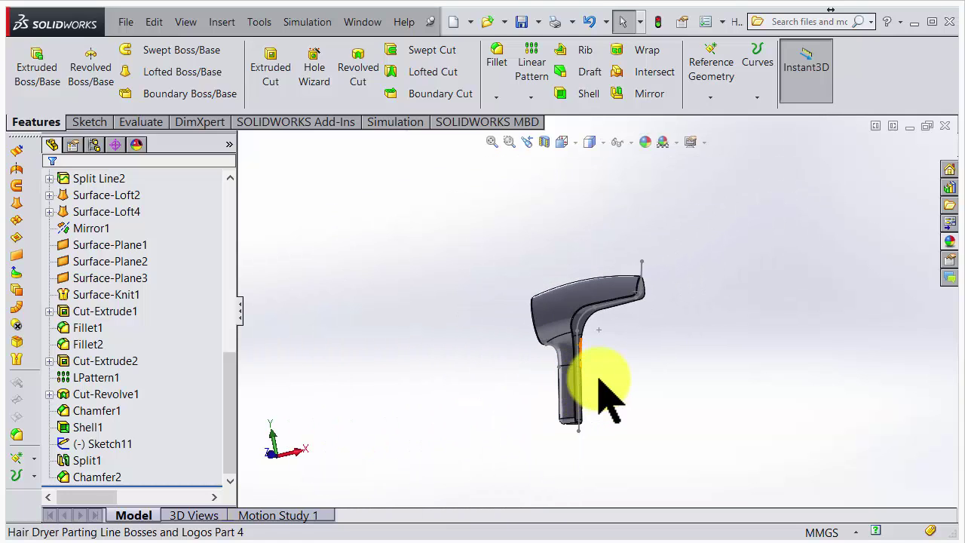
middle_drag(609, 403, 603, 339)
scroll(596, 324, down, 8)
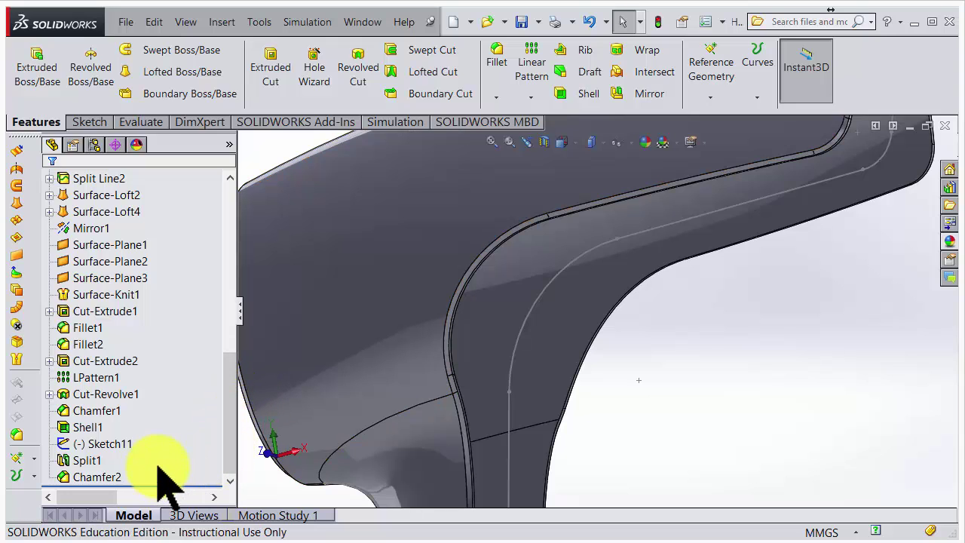
Show the Split1[2] solid body and hide the Chamfer2 body, exposing the inside of the handle half.
drag(223, 370, 220, 176)
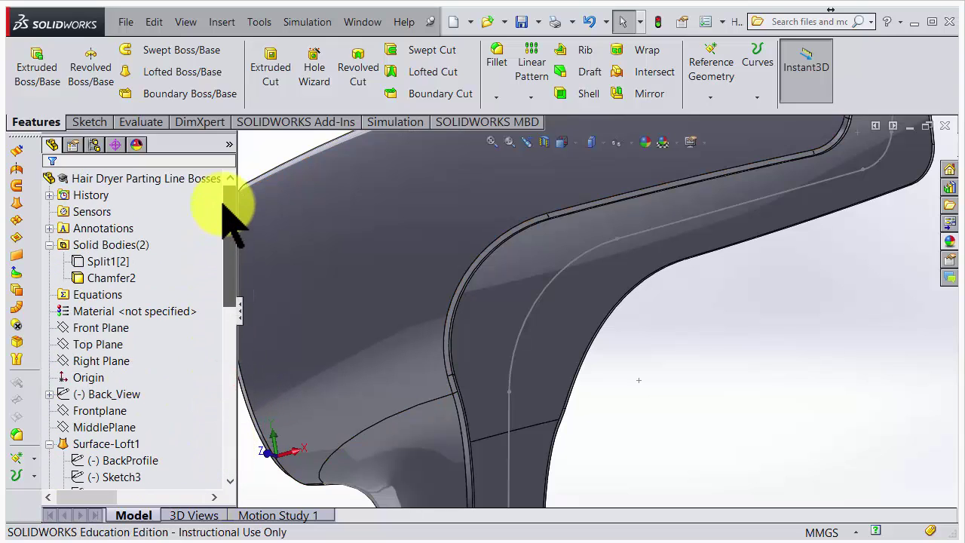
click(93, 260)
right_click(89, 263)
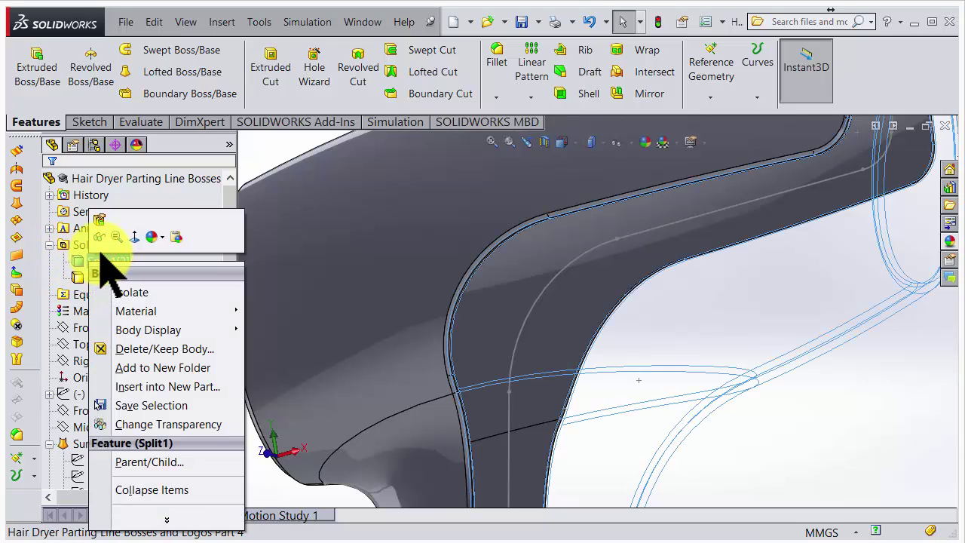
key(Escape)
click(102, 276)
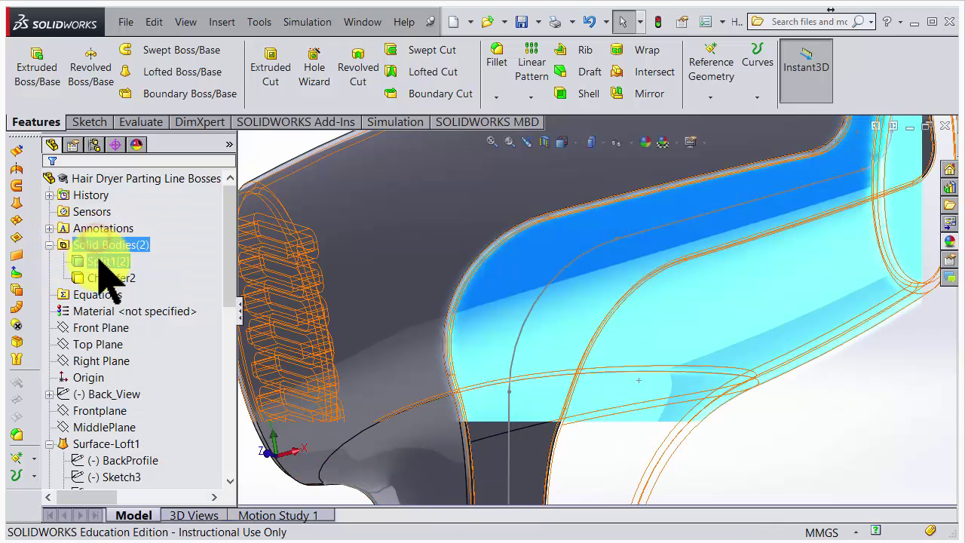
right_click(104, 275)
click(109, 254)
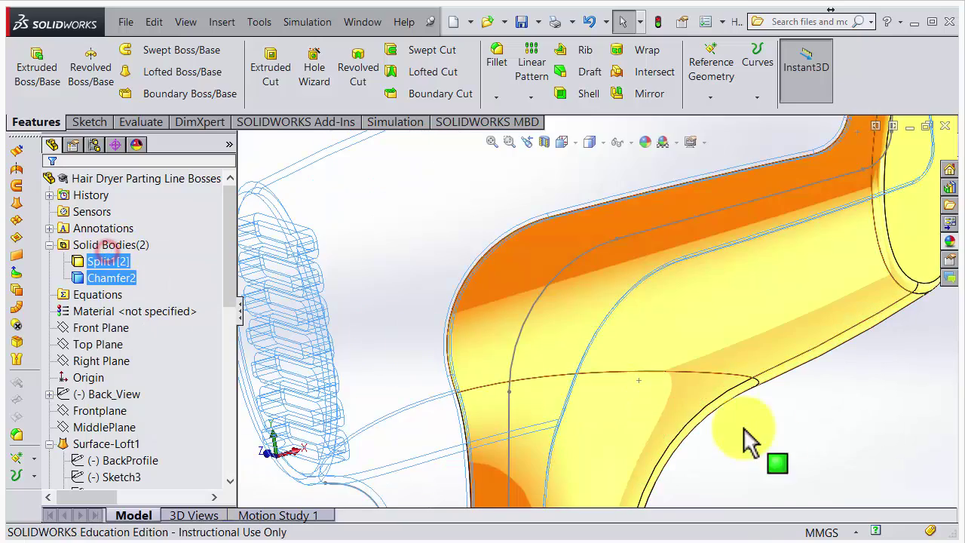
middle_drag(801, 446, 764, 409)
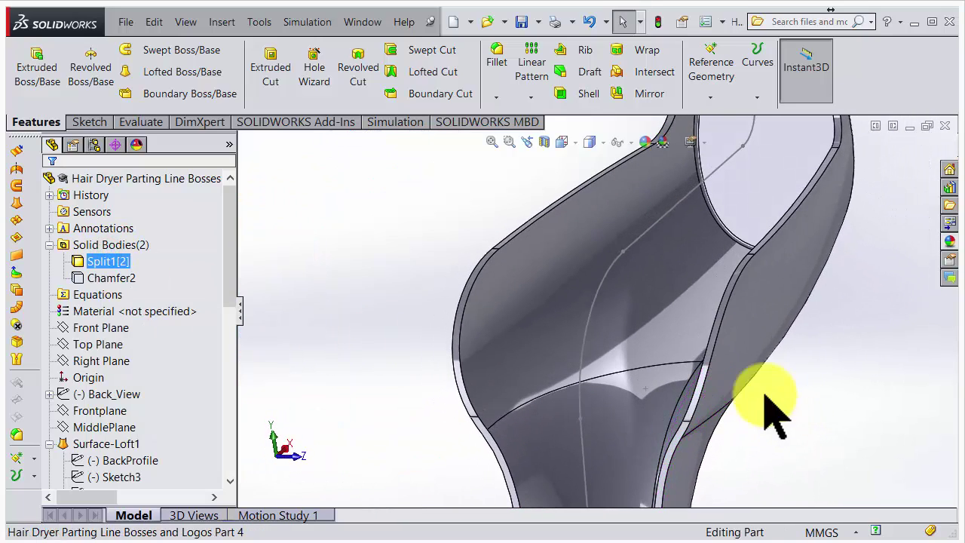
Try a 1 mm, 45-degree chamfer on the Split1[2] body's outer parting edge using Select Tangency, and clear the selected edges.
click(491, 96)
click(520, 132)
scroll(722, 334, up, 5)
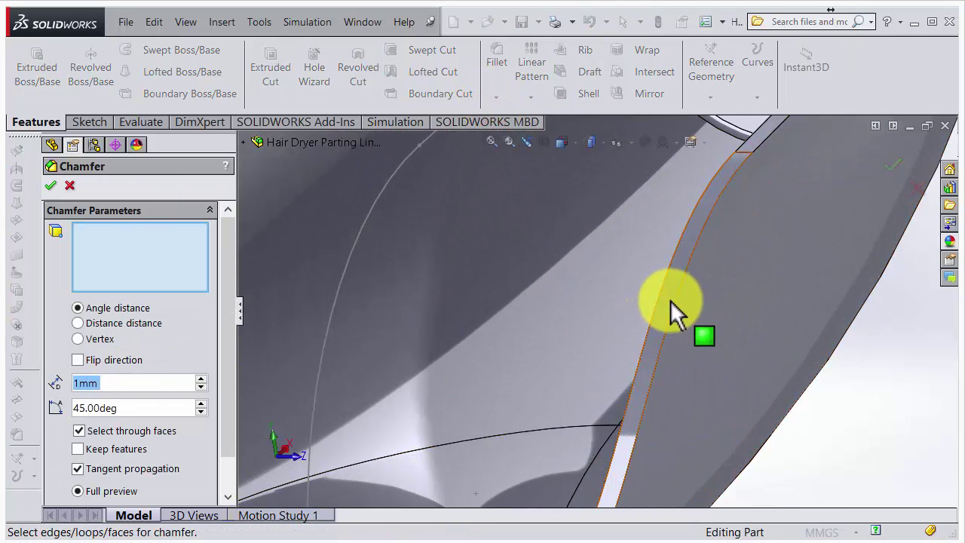
right_click(682, 312)
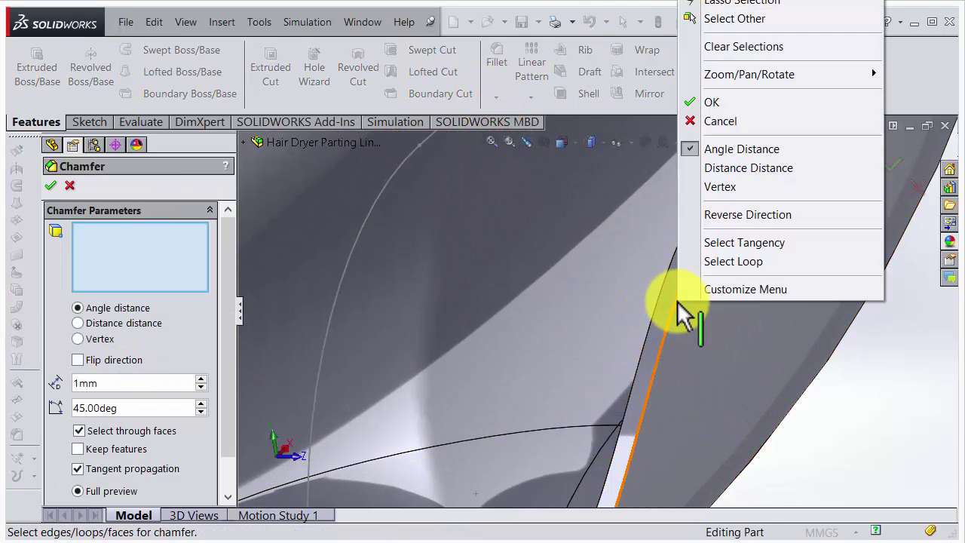
click(723, 243)
scroll(706, 287, down, 5)
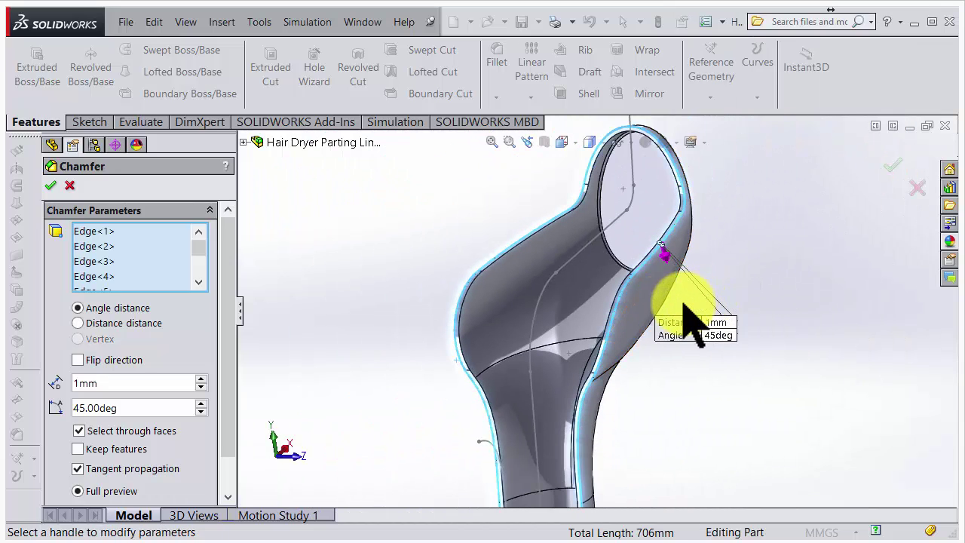
scroll(682, 313, down, 3)
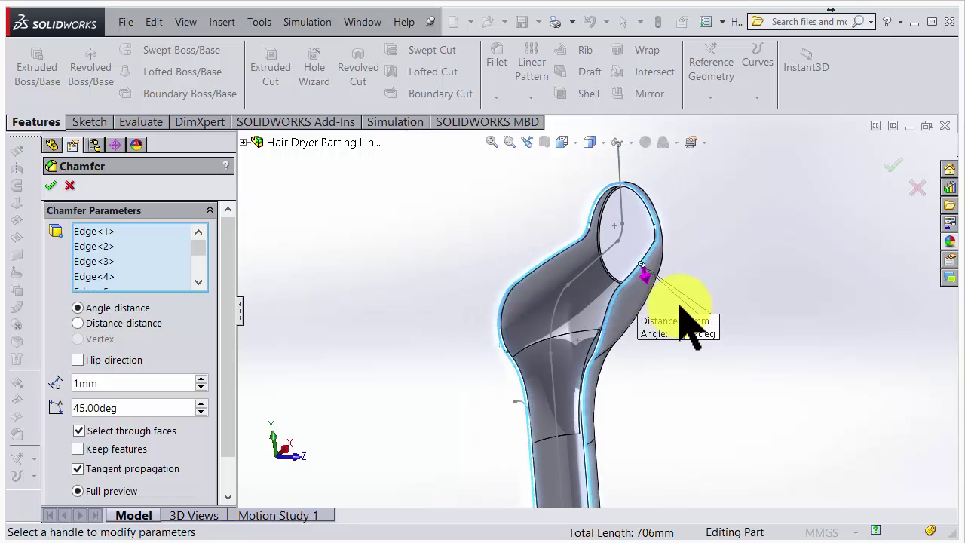
right_click(160, 264)
click(173, 268)
key(f)
Select the outer straight edge at the handle's bottom end for the 1 mm, 45-degree chamfer and check how far its preview propagates.
scroll(609, 430, up, 8)
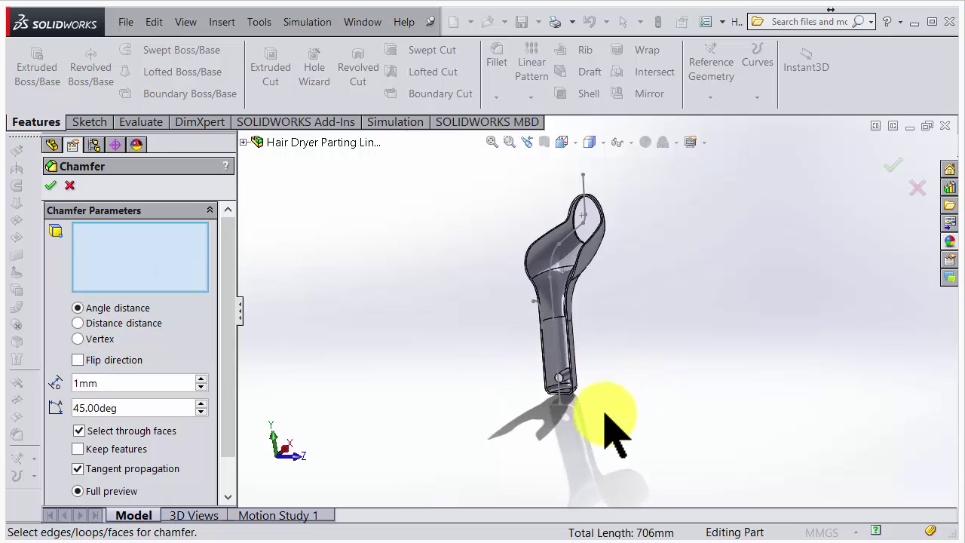
scroll(603, 283, up, 2)
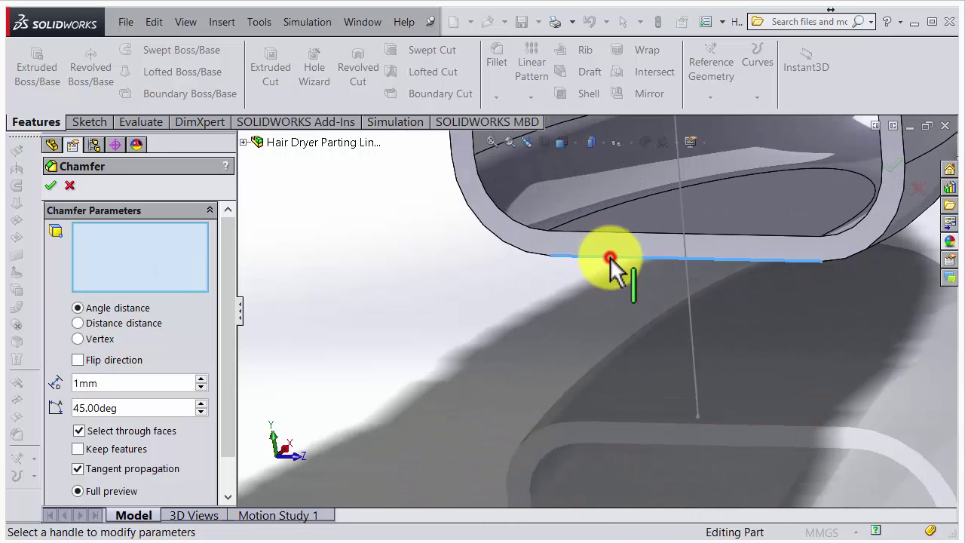
click(611, 258)
scroll(612, 268, down, 8)
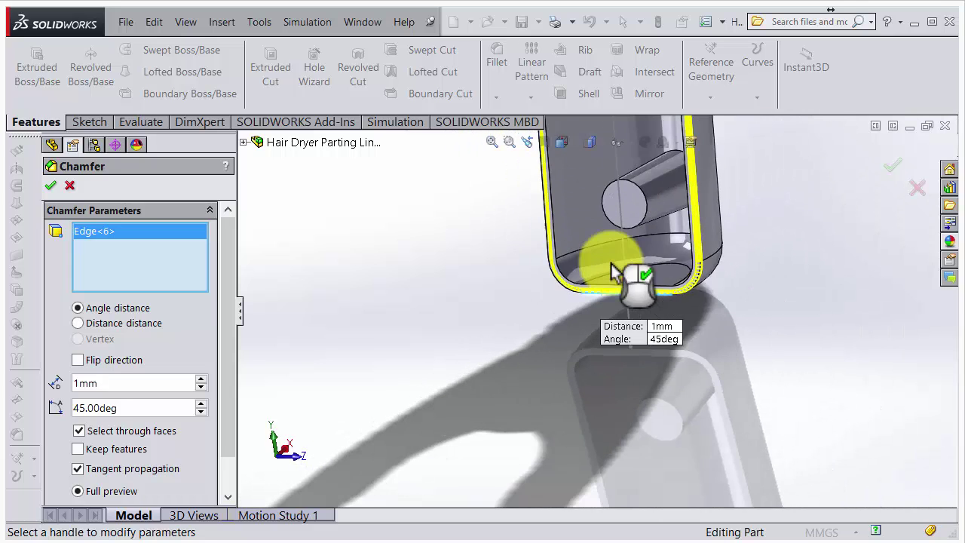
scroll(663, 178, up, 6)
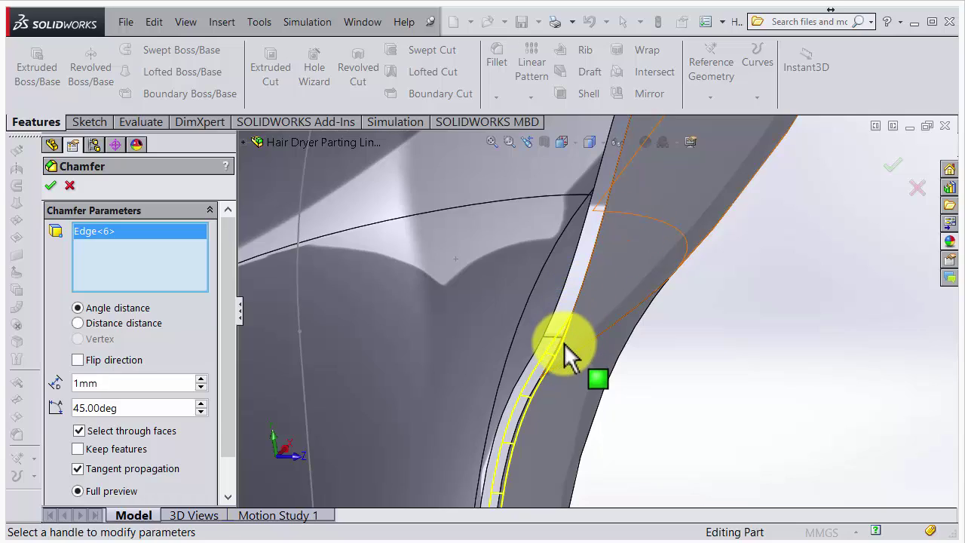
Try adding the outer curved edges on both sides above the handle to the chamfer, inspect the arc's ends, and cancel the chamfer.
mouse_move(566, 341)
middle_down()
mouse_move(519, 306)
mouse_move(526, 276)
mouse_move(577, 241)
middle_up()
scroll(577, 263, up, 5)
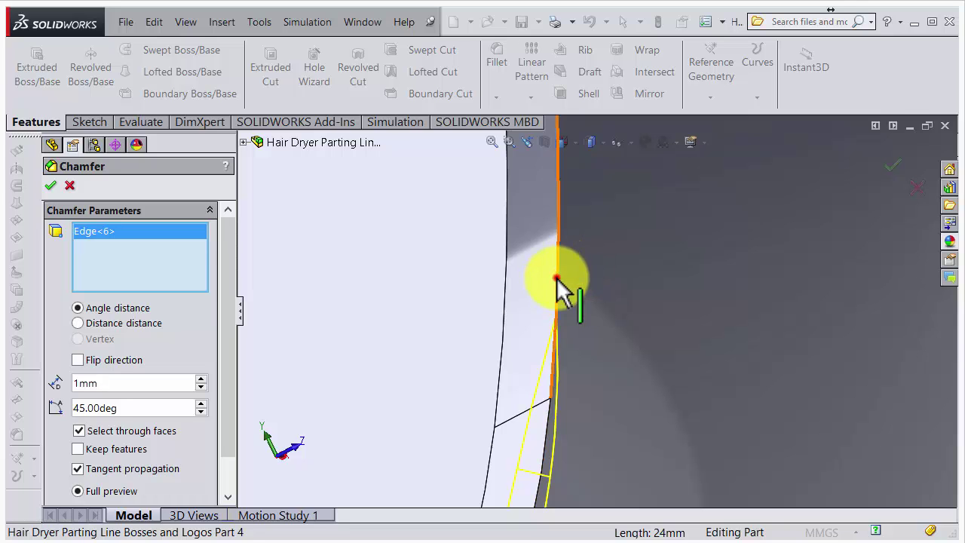
click(556, 279)
scroll(562, 287, down, 5)
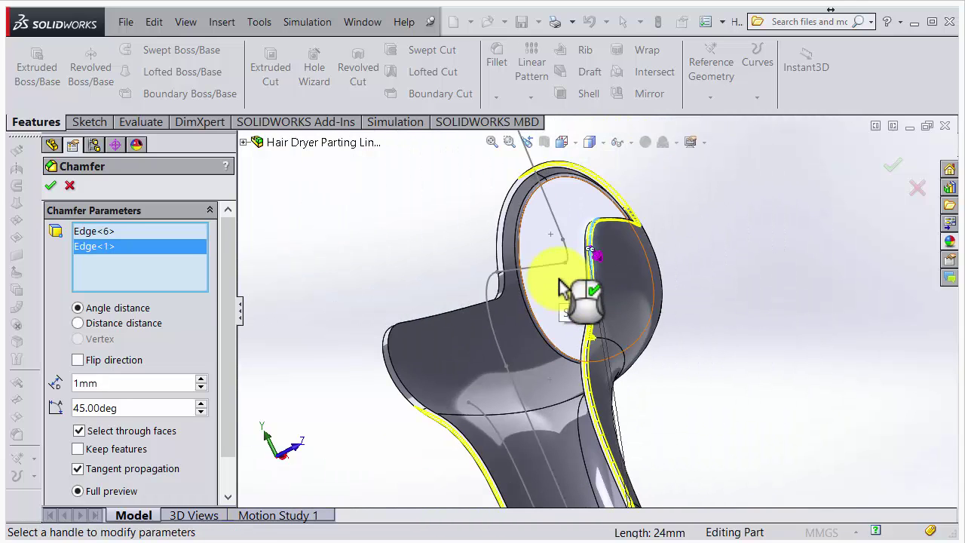
middle_drag(465, 324, 467, 383)
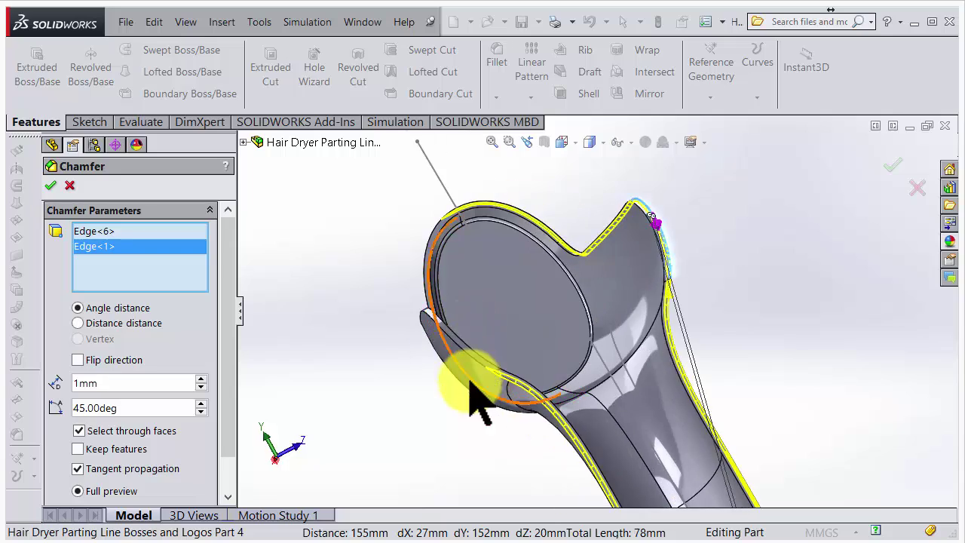
scroll(525, 325, down, 5)
click(540, 293)
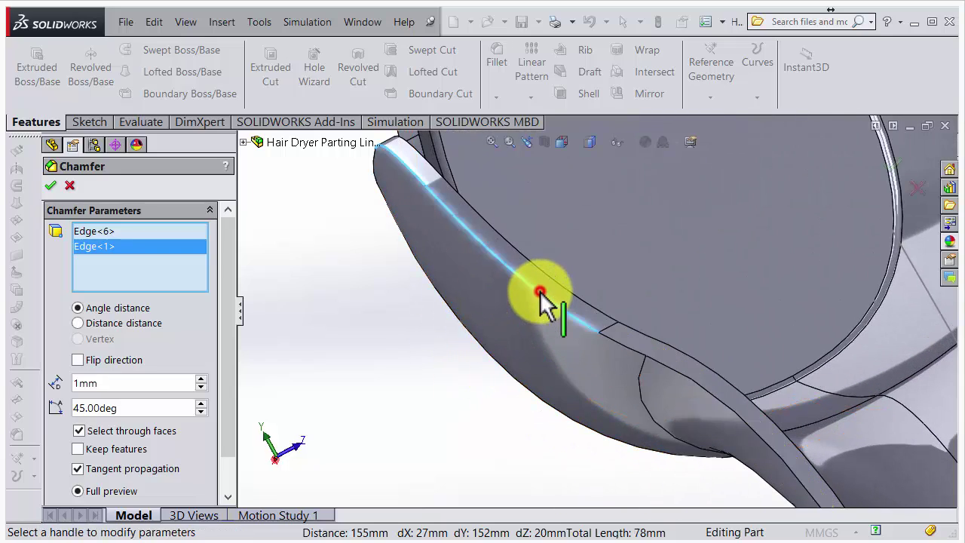
scroll(539, 298, up, 5)
middle_drag(646, 215, 720, 286)
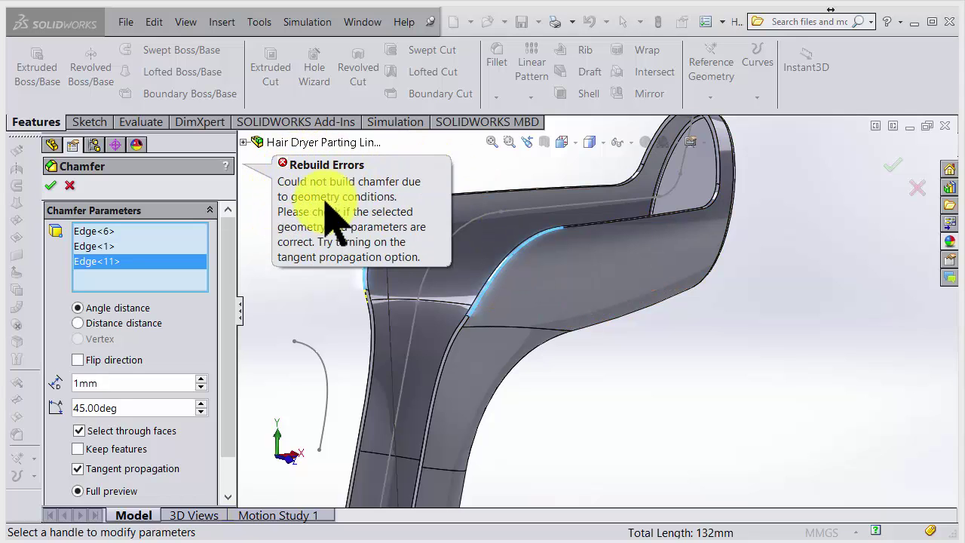
scroll(551, 260, down, 6)
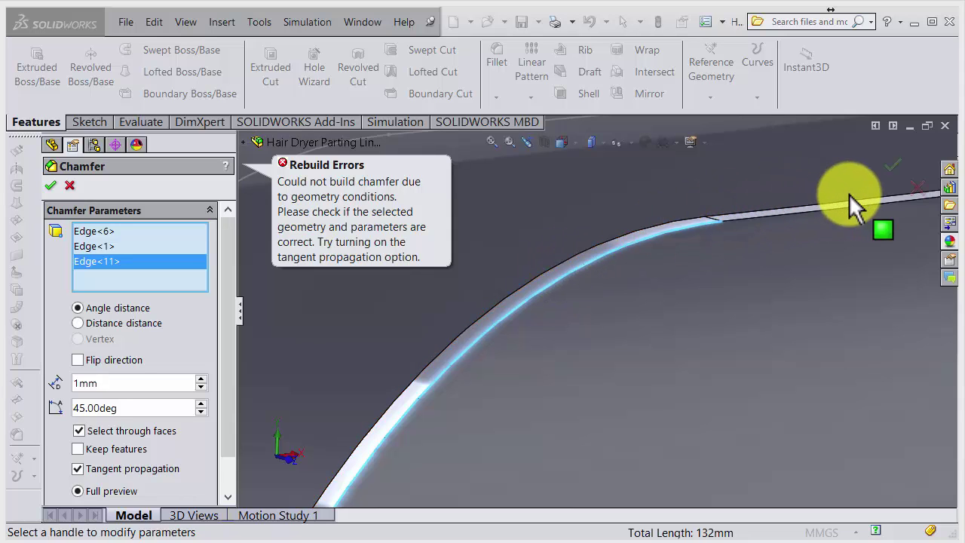
click(919, 189)
Set the large arc radius in the parting-line sketch to 35 mm and rebuild the model.
scroll(819, 279, up, 6)
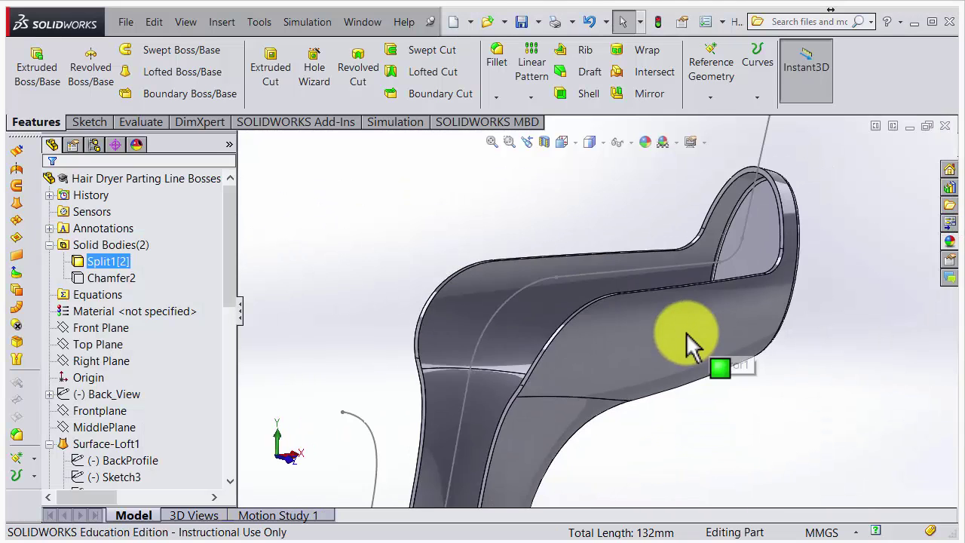
click(544, 305)
click(577, 224)
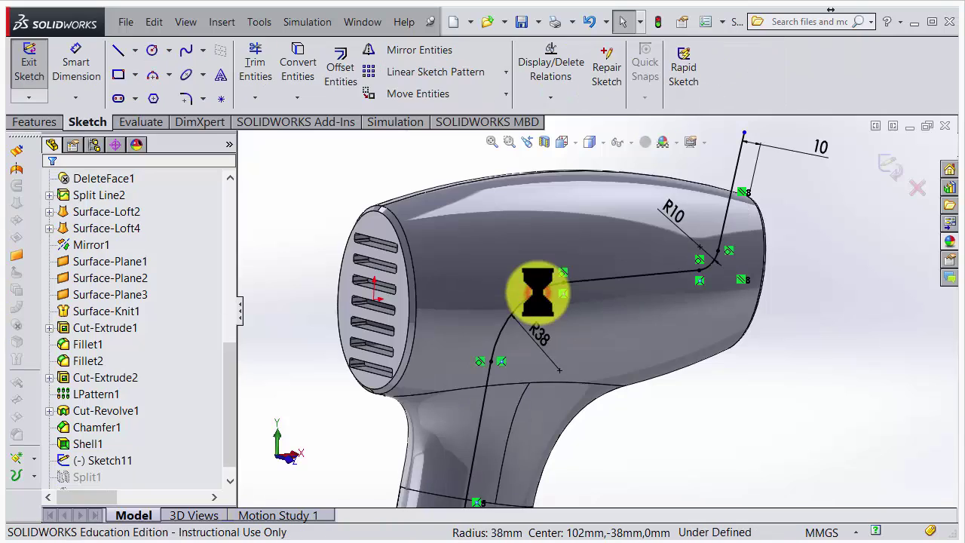
scroll(548, 350, down, 5)
double_click(549, 350)
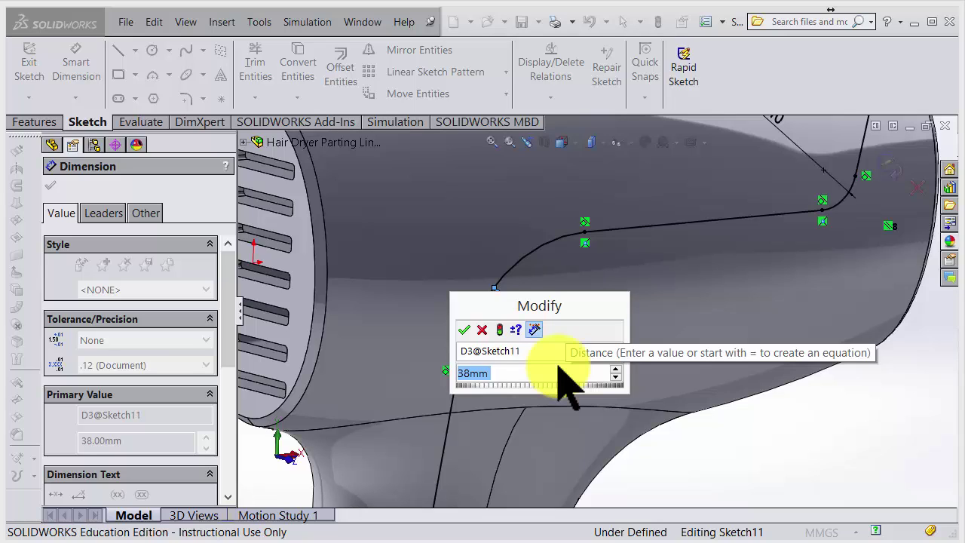
text(35)
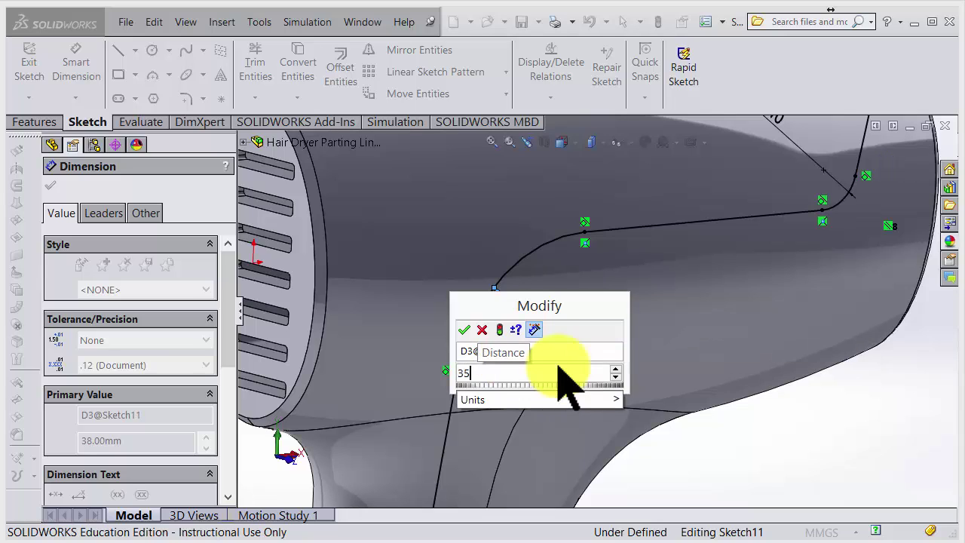
key(Return)
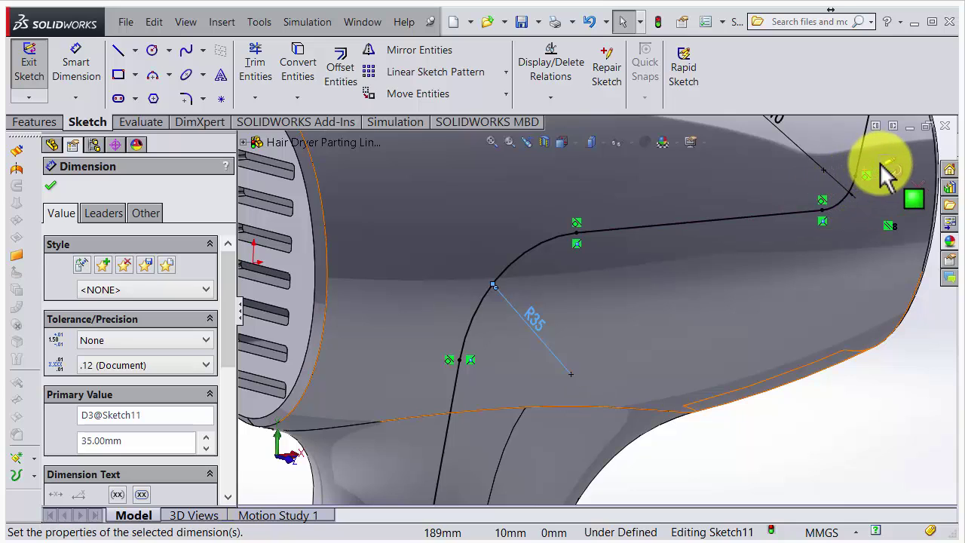
click(888, 173)
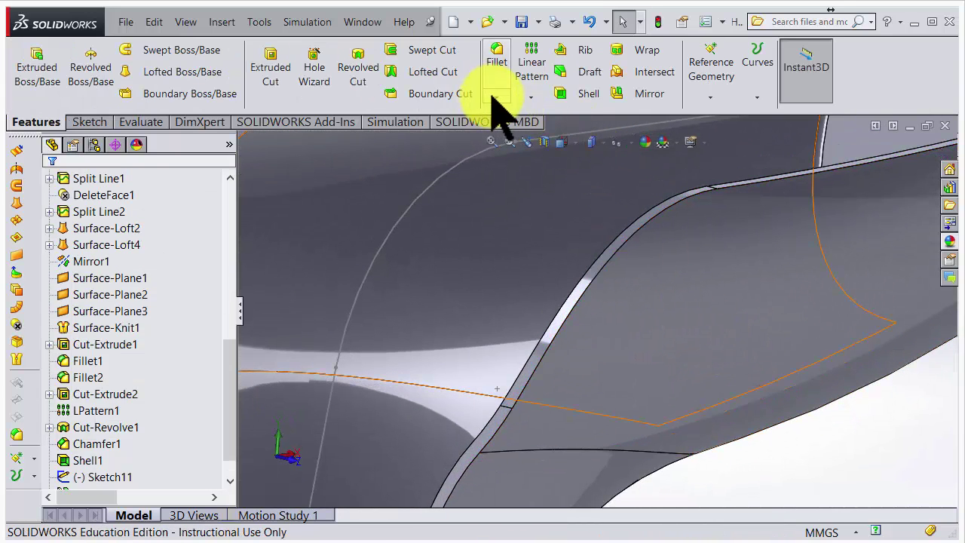
Start a 1 mm, 45-degree chamfer, try Select Tangency on the half's outer parting edge, and clear the selected edges.
click(494, 96)
click(505, 132)
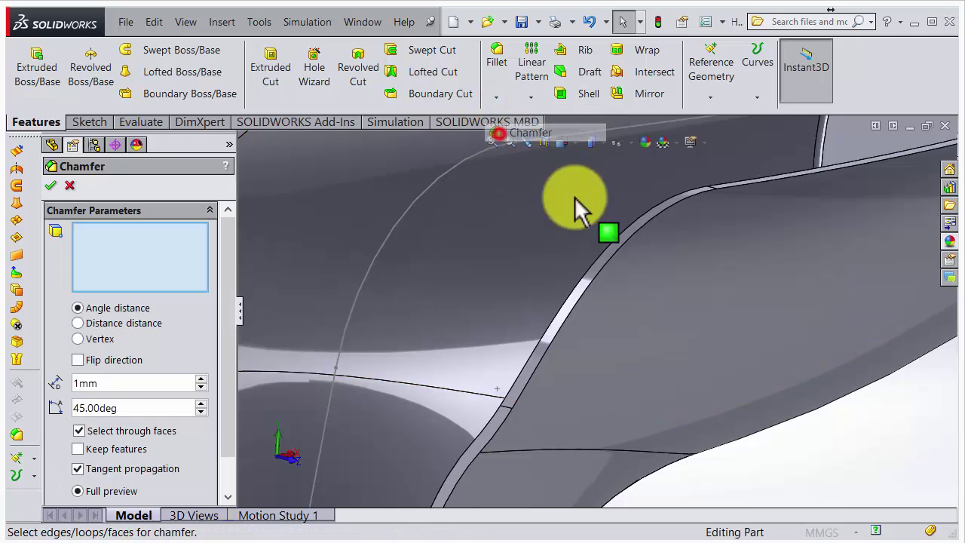
right_click(609, 264)
click(654, 202)
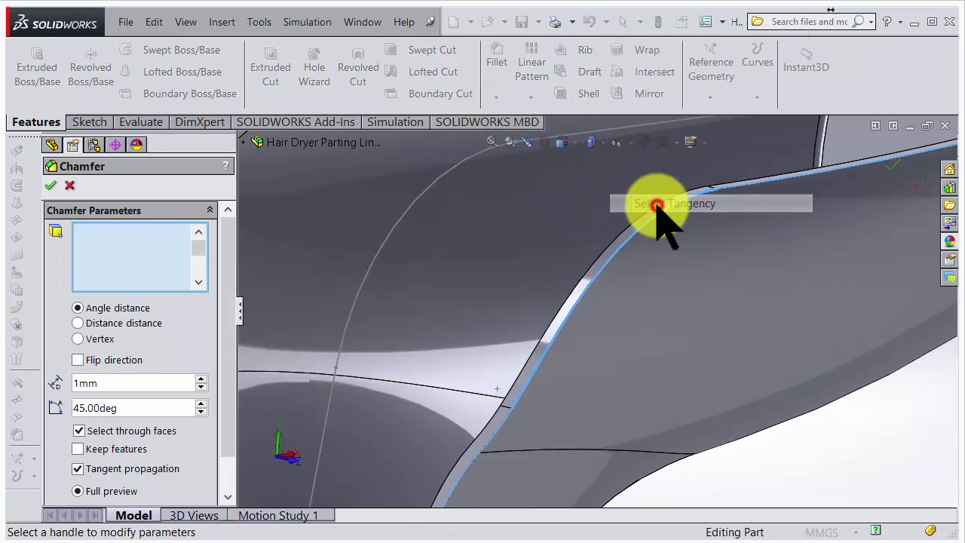
scroll(625, 334, up, 5)
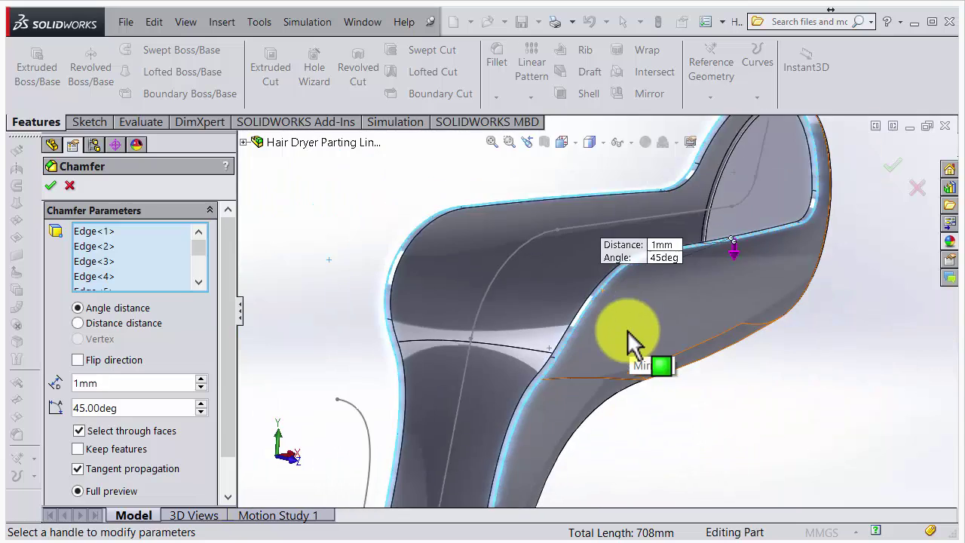
right_click(150, 262)
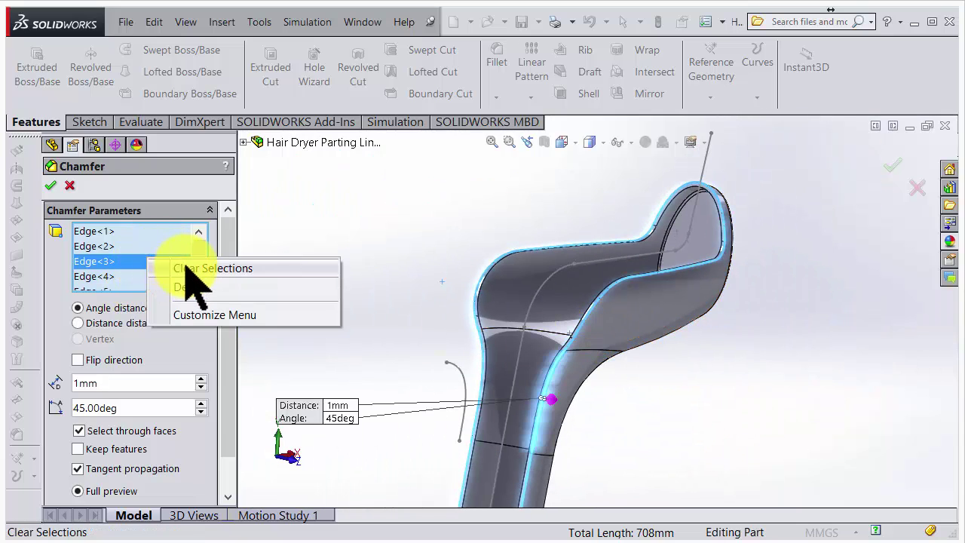
click(189, 269)
Select the outer straight edge at the handle's bottom end for the 1 mm, 45-degree chamfer.
scroll(645, 373, up, 3)
scroll(571, 413, down, 5)
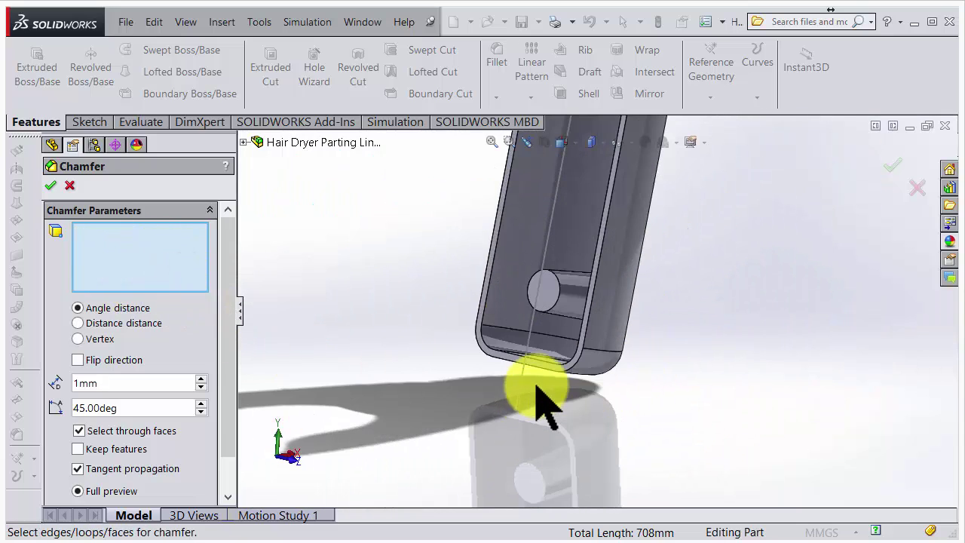
click(537, 374)
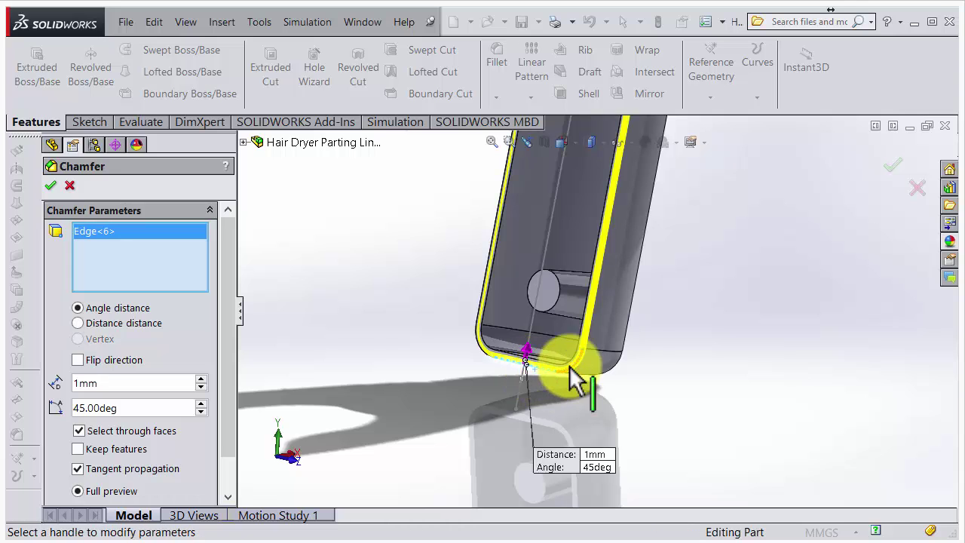
scroll(667, 215, up, 3)
Add the outer curved edges on both sides above the handle to the chamfer and create it at 1 mm, 45 degrees.
scroll(582, 189, down, 8)
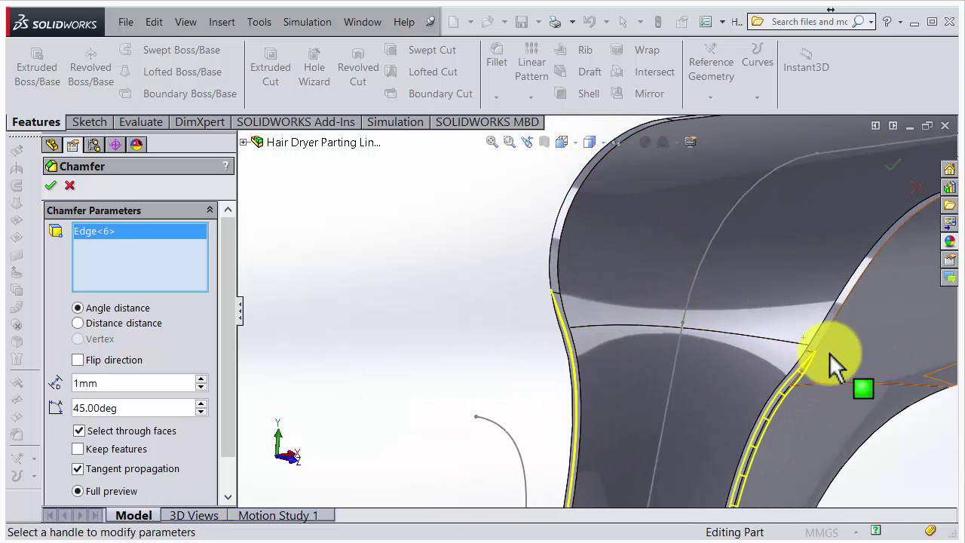
scroll(840, 360, down, 5)
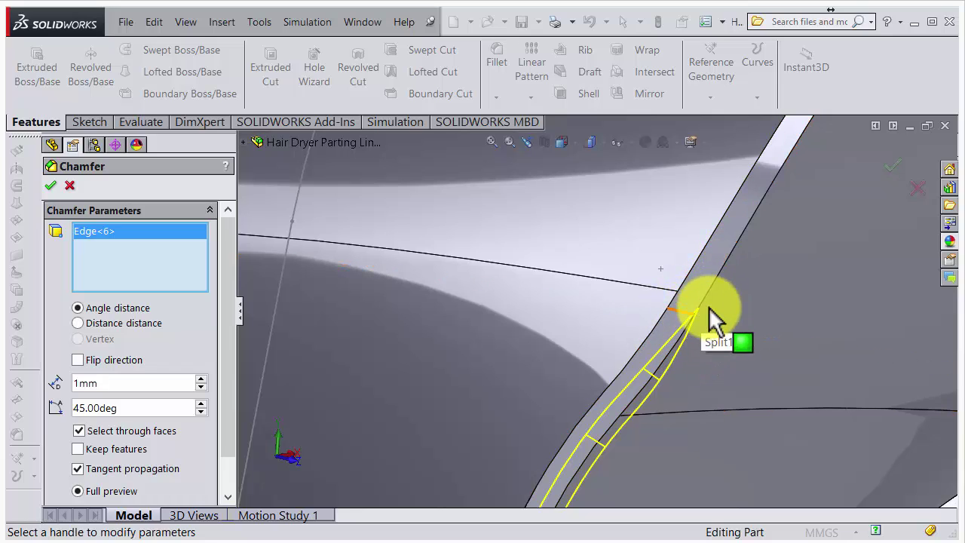
click(713, 283)
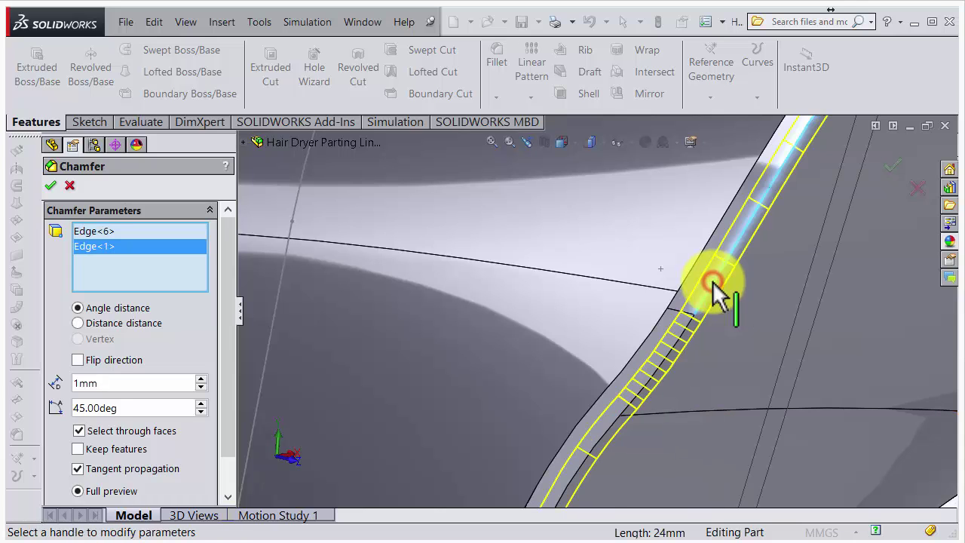
scroll(721, 308, up, 3)
scroll(566, 302, down, 5)
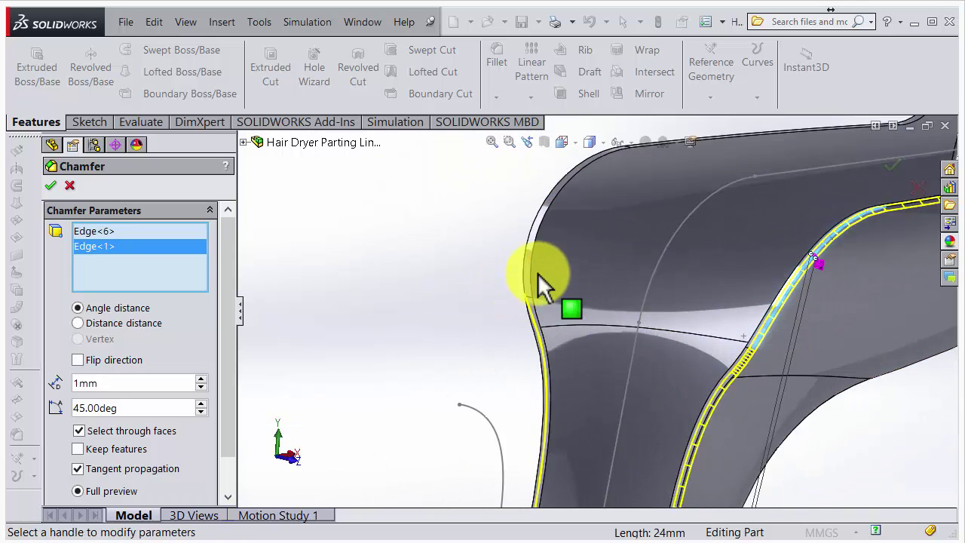
click(525, 281)
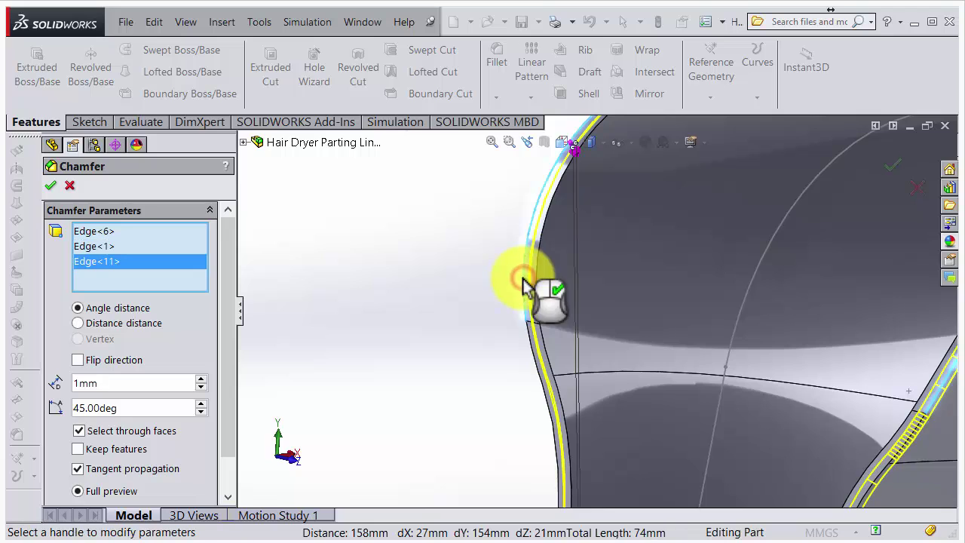
scroll(490, 309, up, 1)
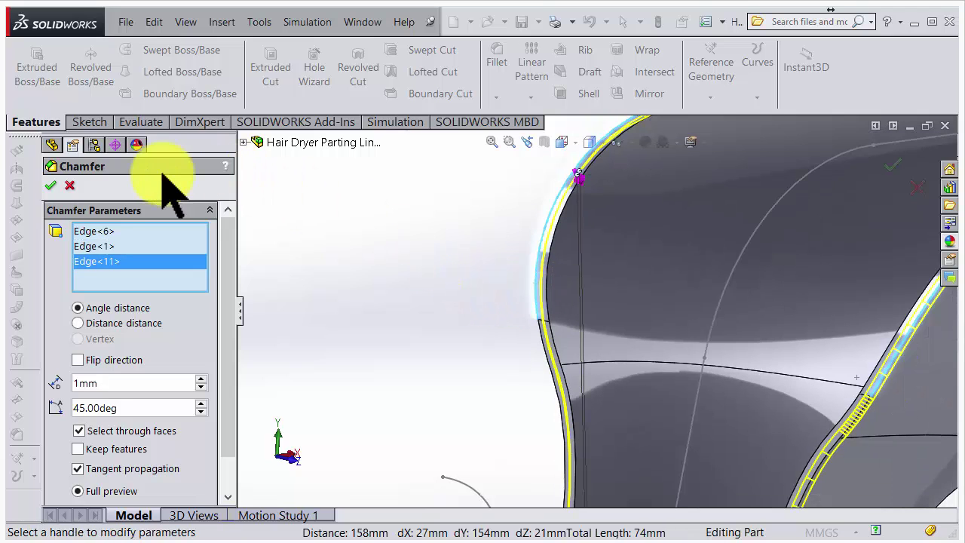
click(52, 186)
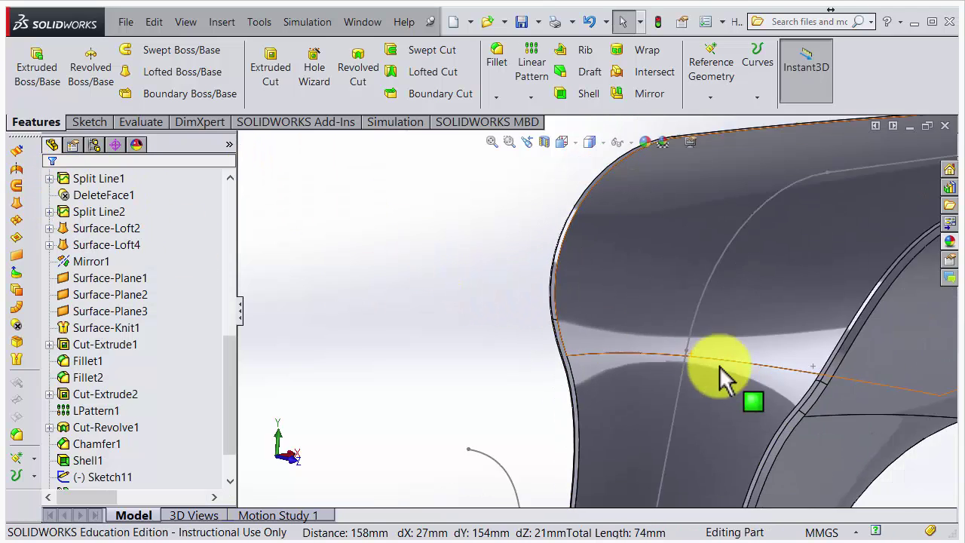
Set the large arc radius in the parting-line sketch to 36 mm and rebuild the model.
scroll(754, 339, up, 2)
scroll(618, 327, down, 3)
middle_drag(618, 327, 661, 344)
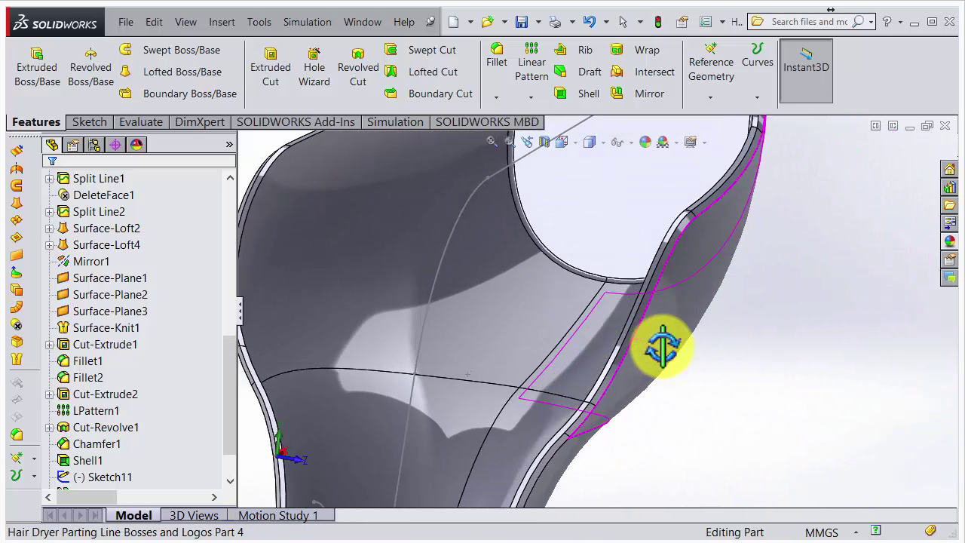
double_click(443, 264)
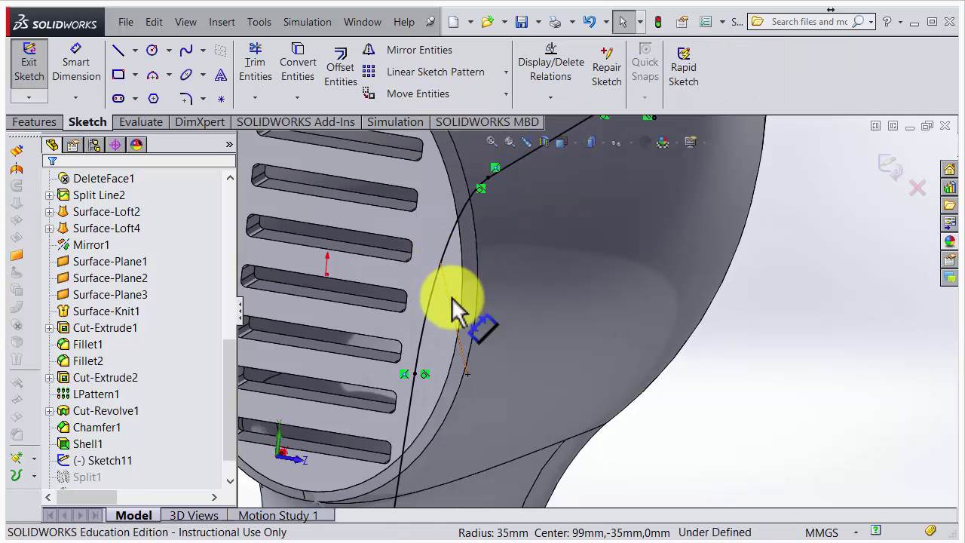
middle_drag(472, 304, 527, 310)
scroll(634, 324, down, 3)
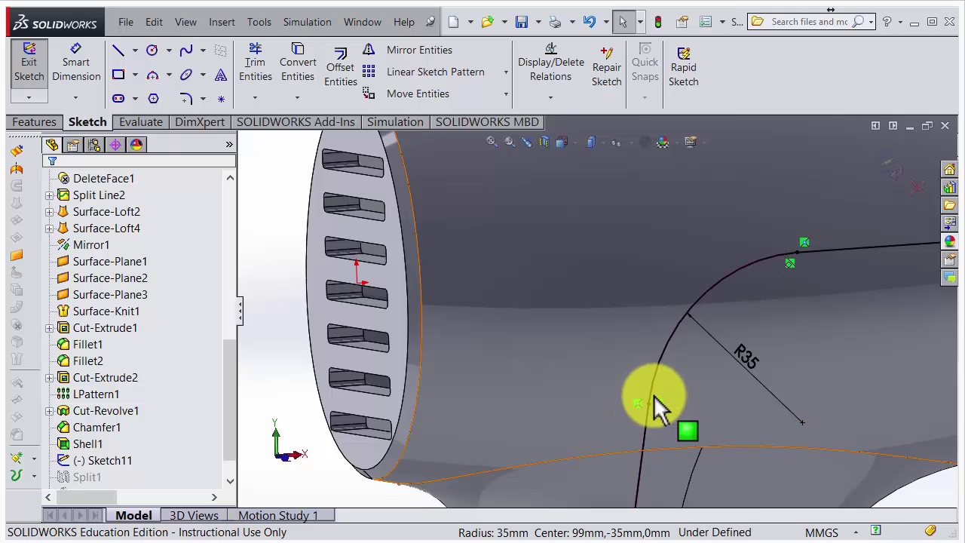
double_click(753, 374)
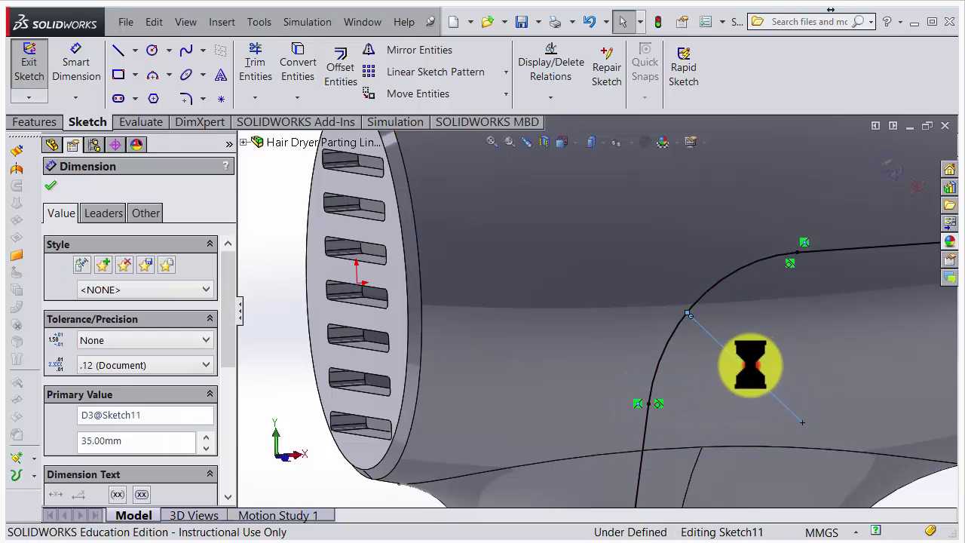
text(36)
key(Return)
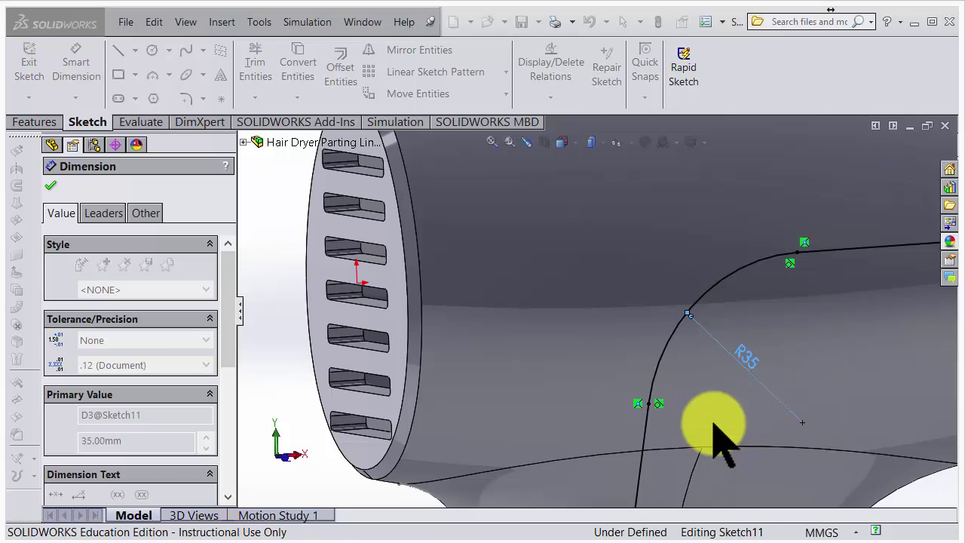
click(898, 167)
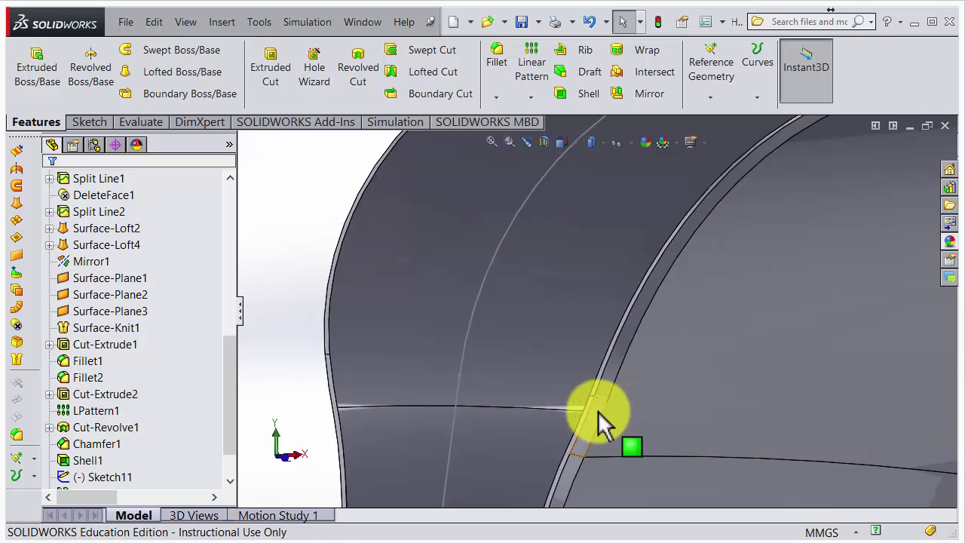
Show the hidden Chamfer2 solid body so that both hair dryer halves are displayed.
scroll(598, 411, up, 4)
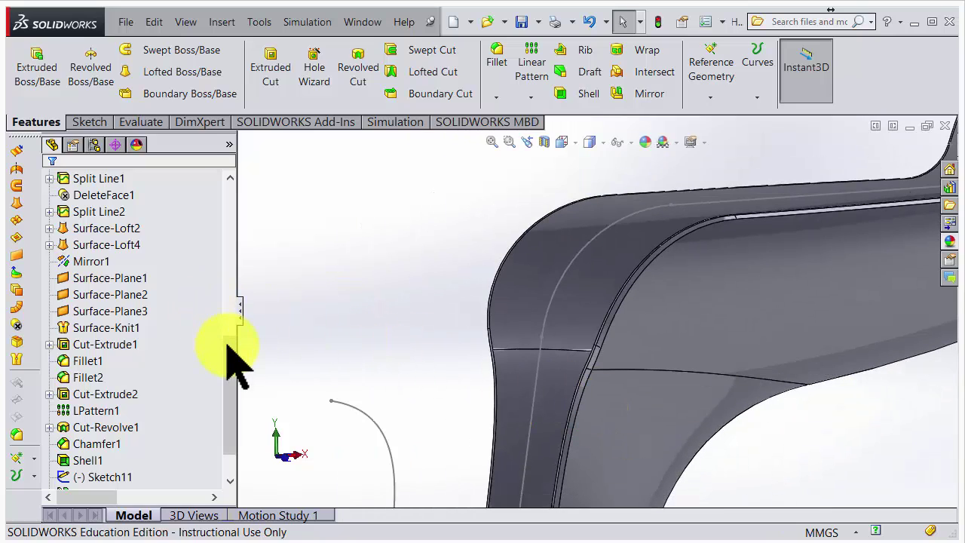
drag(227, 345, 236, 230)
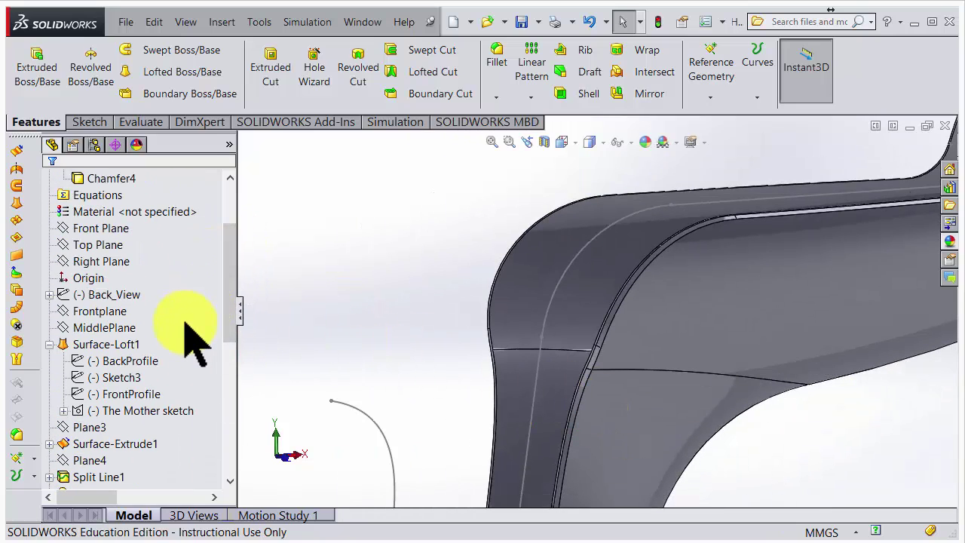
drag(228, 315, 229, 260)
right_click(120, 248)
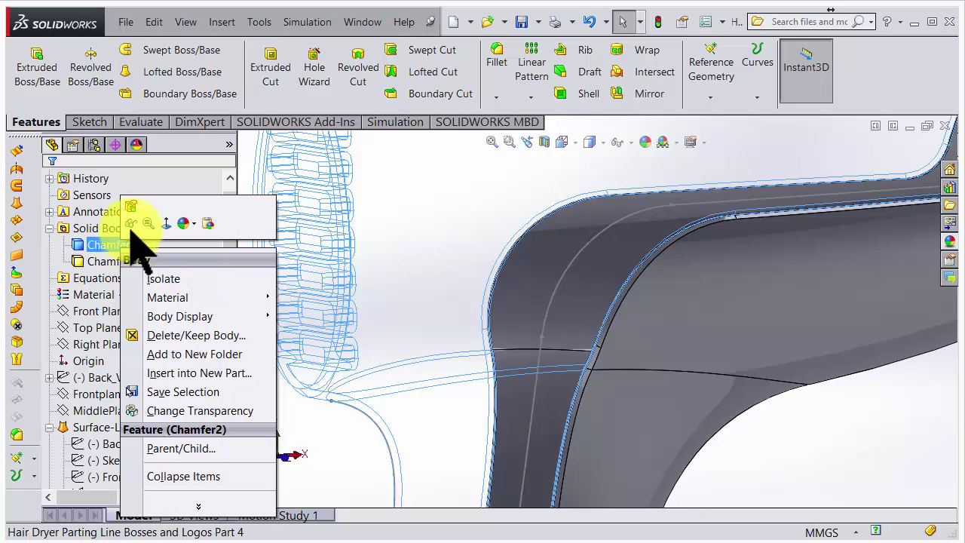
key(Escape)
Examine the chamfered parting line around the assembled hair dryer body and handle from several angles.
middle_drag(894, 453, 538, 351)
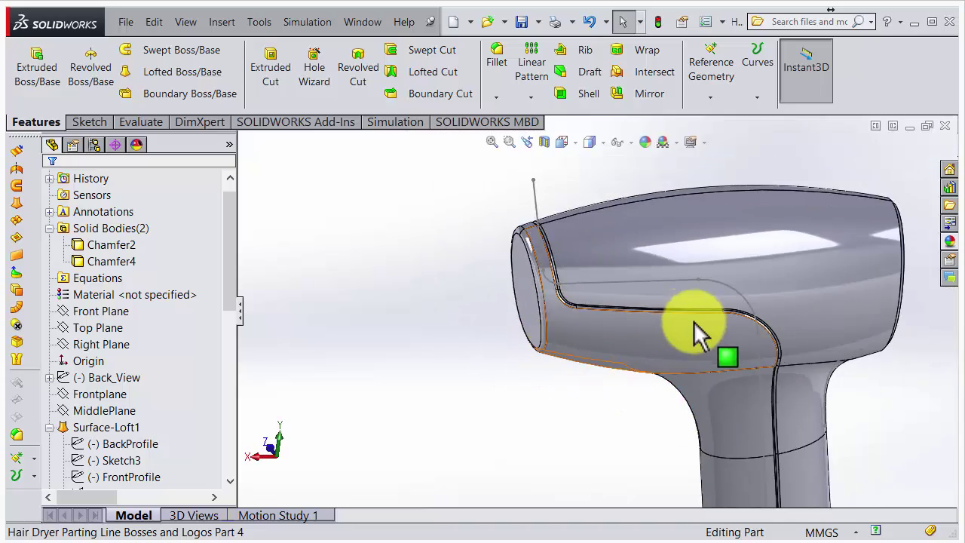
scroll(693, 321, down, 5)
middle_drag(674, 333, 653, 343)
scroll(694, 314, up, 5)
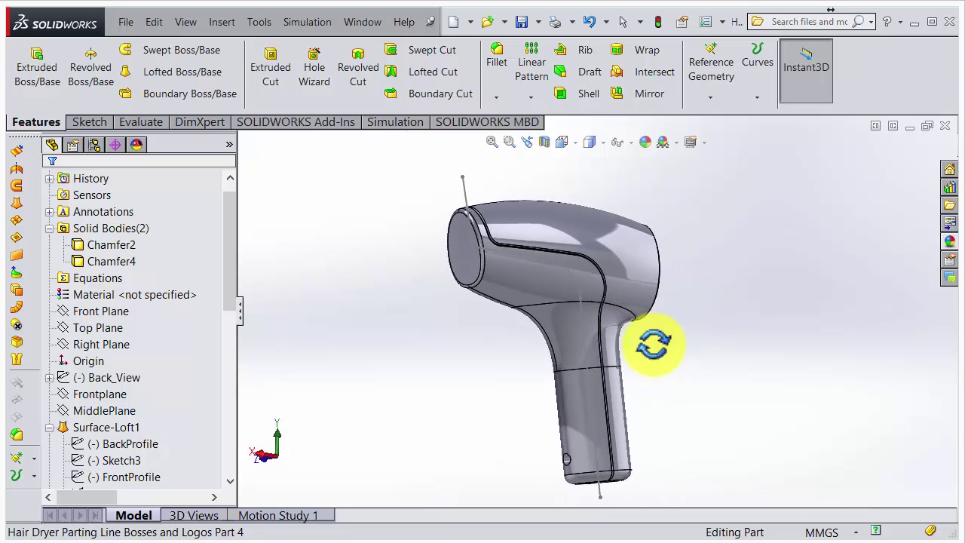
middle_drag(640, 425, 650, 392)
middle_drag(622, 352, 618, 370)
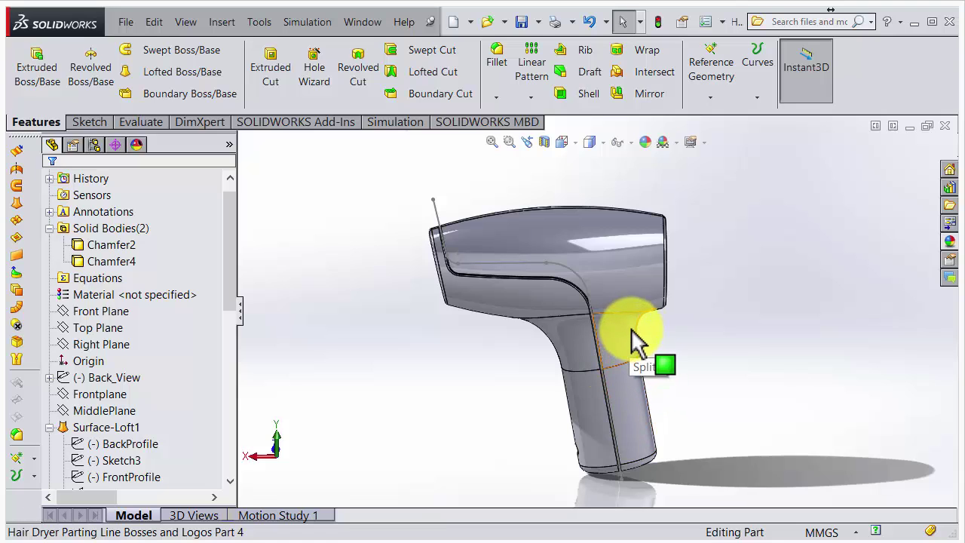
middle_drag(632, 330, 653, 321)
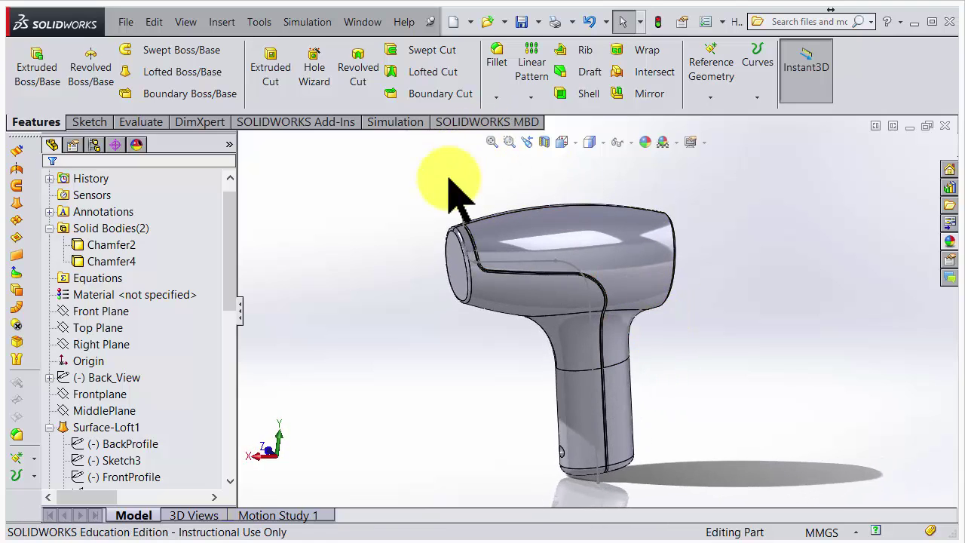
Hide the parting-line sketch, Sketch11, on the hair dryer body.
scroll(482, 214, down, 5)
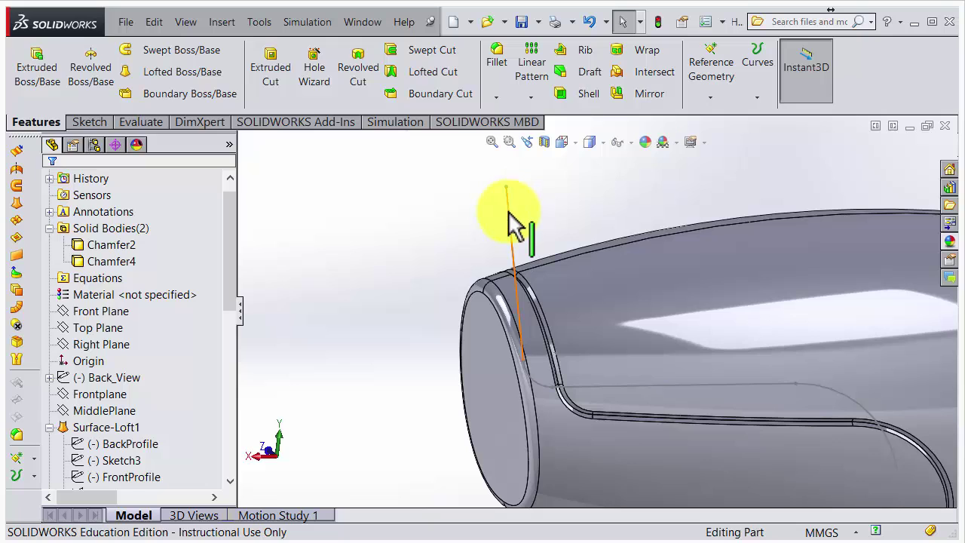
right_click(509, 214)
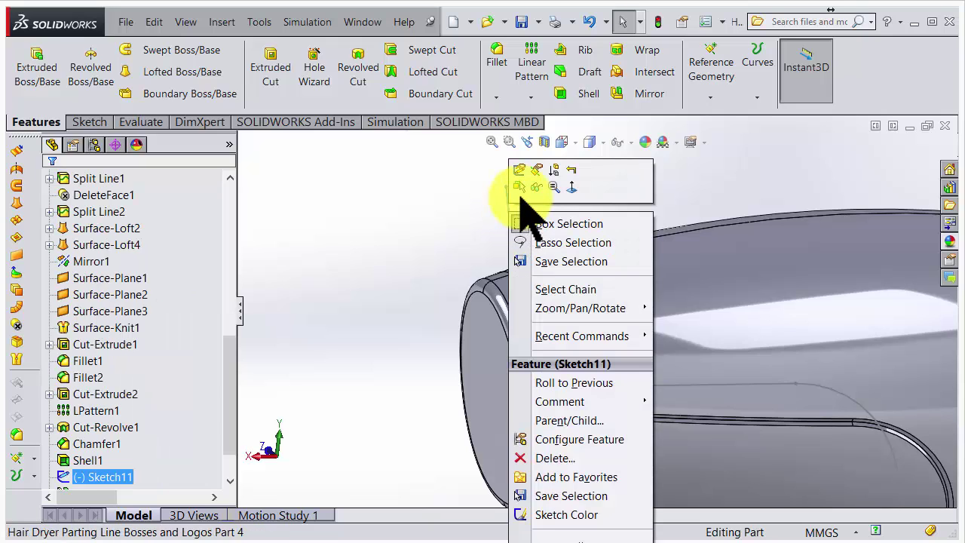
scroll(528, 211, up, 3)
middle_drag(523, 209, 686, 362)
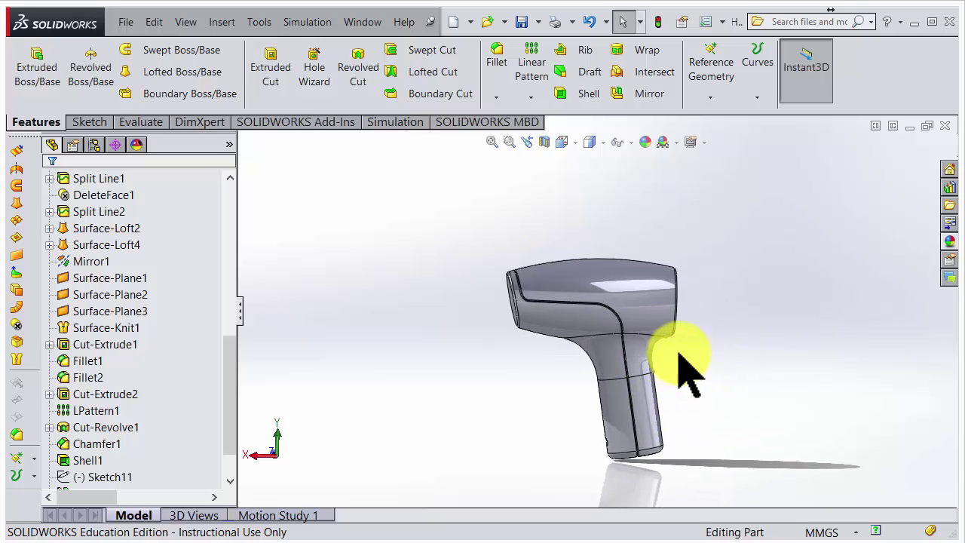
Hide the upper rear half of the hair dryer body and the leftover curve sketch, 3DSketch1.
scroll(678, 363, down, 1)
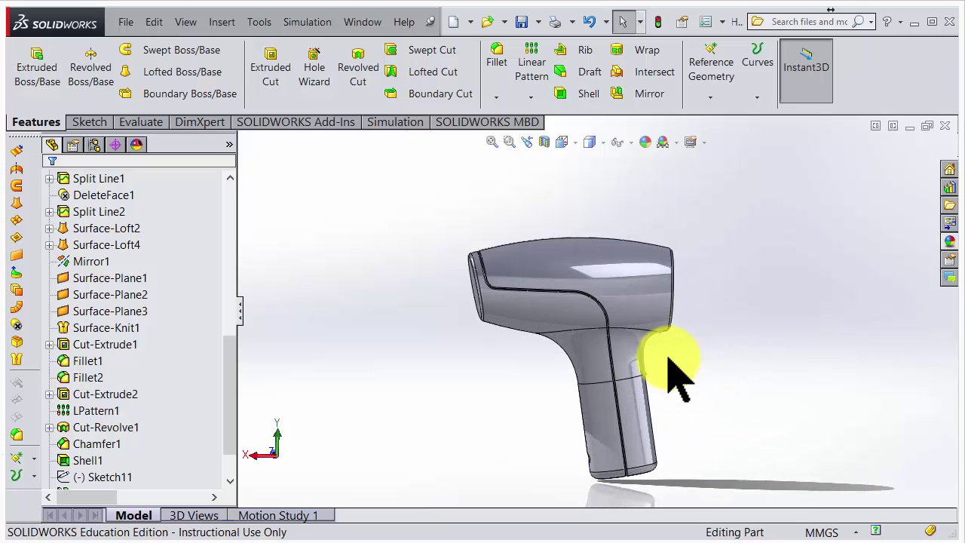
right_click(650, 308)
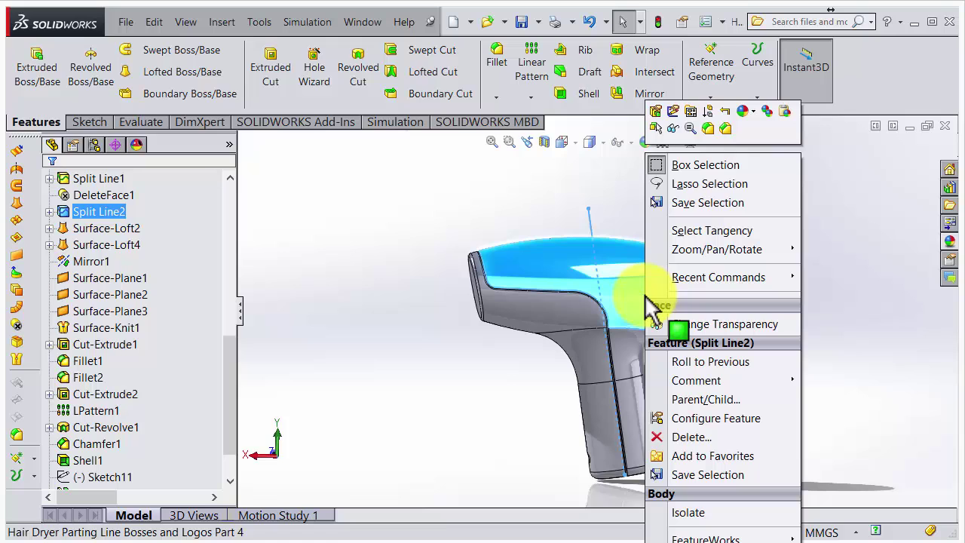
click(671, 131)
middle_drag(685, 140, 641, 344)
scroll(641, 345, down, 3)
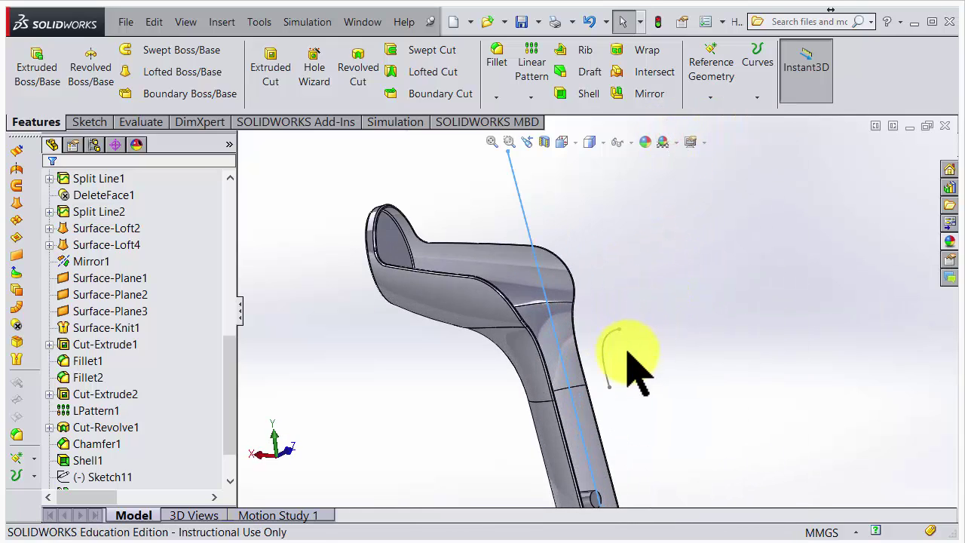
scroll(628, 370, up, 3)
scroll(630, 395, down, 4)
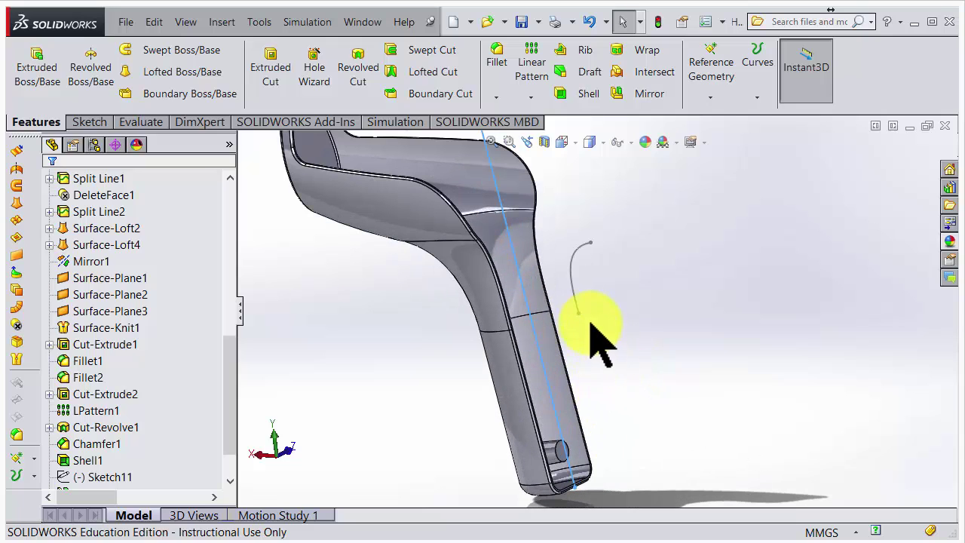
right_click(572, 295)
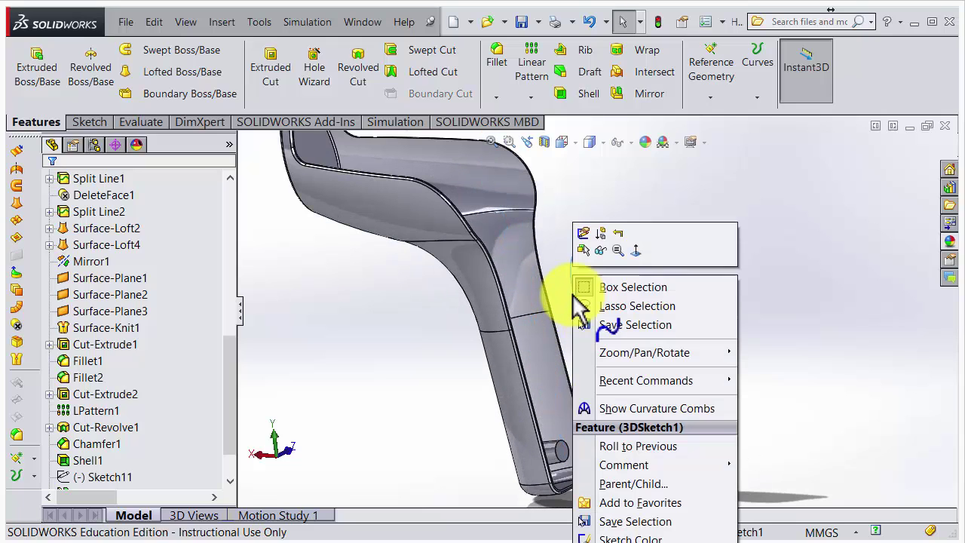
click(603, 265)
Examine the open interior of the remaining half's handle, especially the cylindrical post near its lower end.
middle_drag(605, 340, 469, 280)
scroll(527, 317, down, 5)
middle_drag(588, 362, 629, 445)
scroll(622, 413, down, 2)
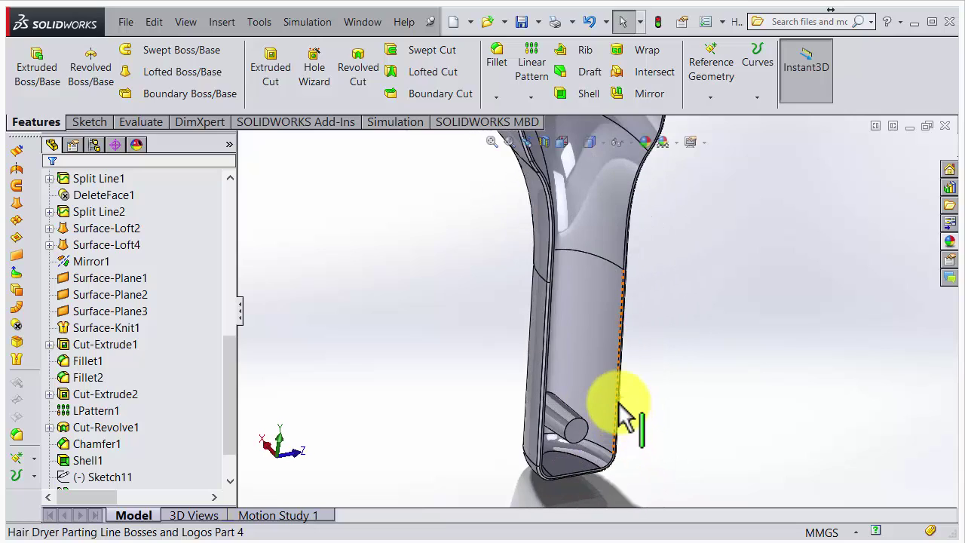
scroll(630, 392, down, 2)
middle_drag(640, 370, 640, 399)
scroll(640, 398, up, 2)
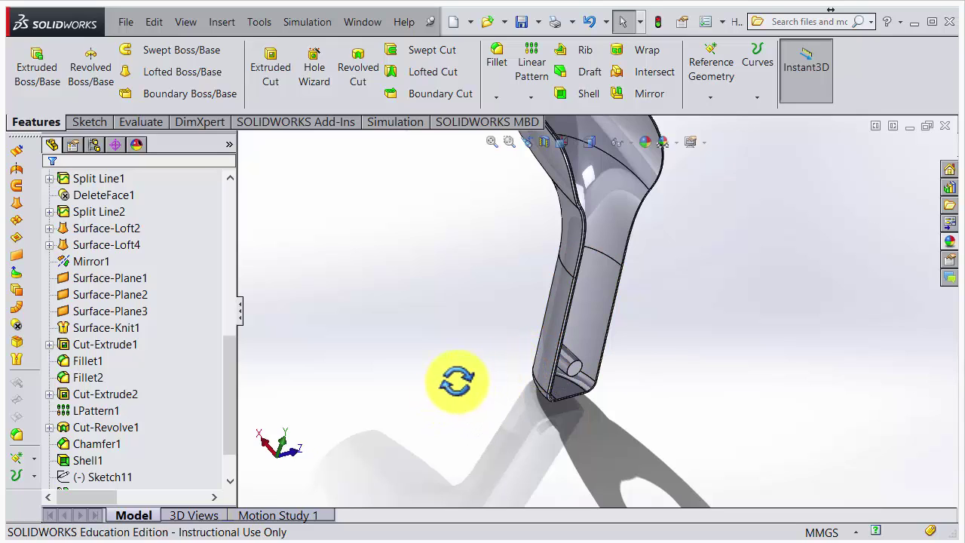
mouse_move(457, 381)
middle_down()
mouse_move(446, 382)
mouse_move(469, 374)
middle_up()
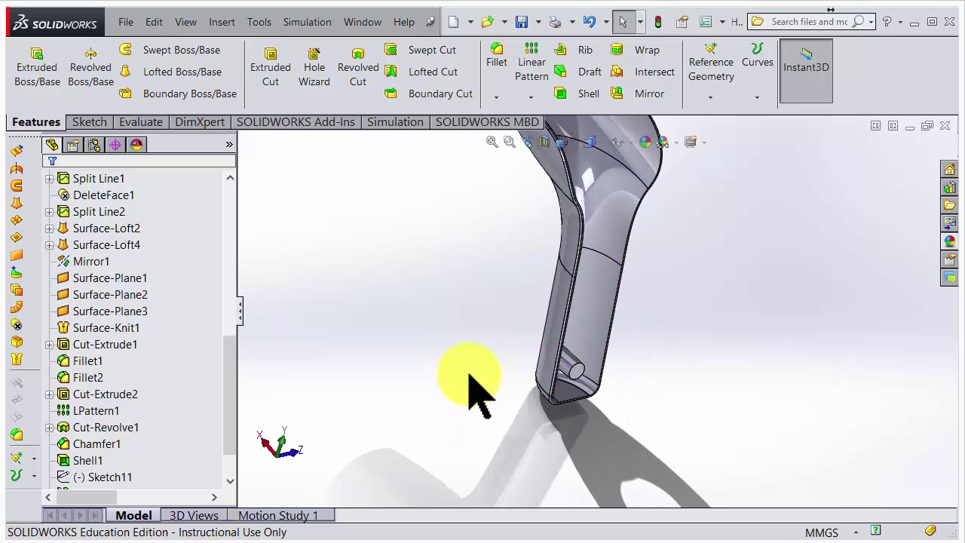
middle_drag(317, 407, 478, 349)
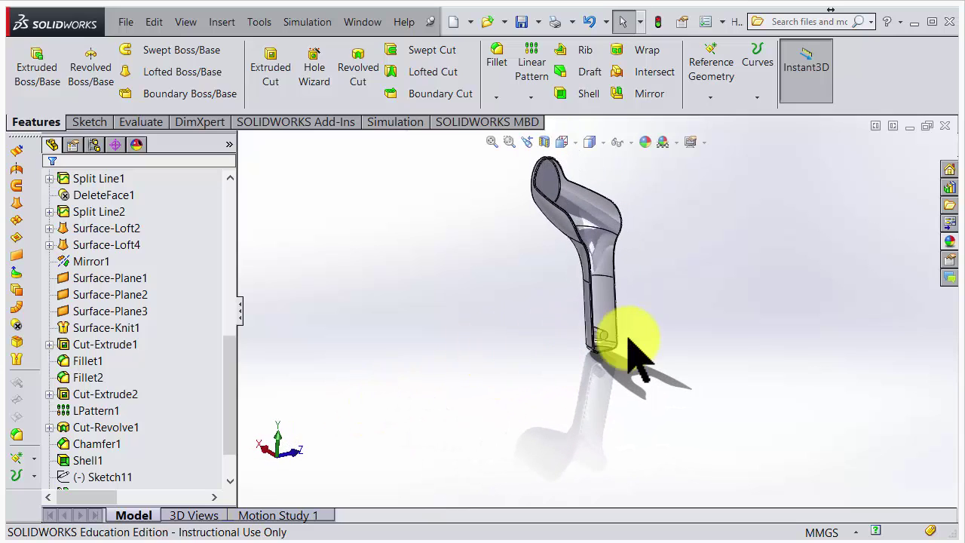
scroll(629, 345, down, 8)
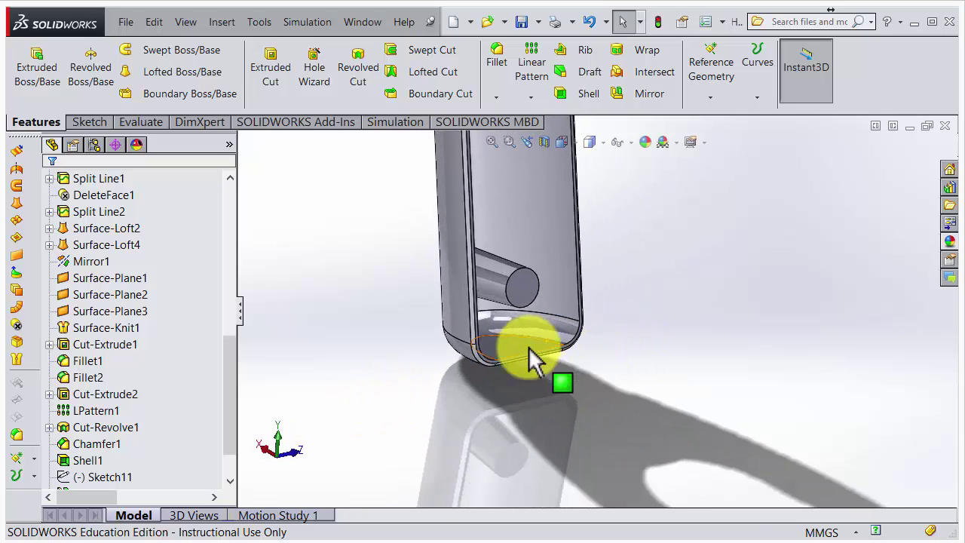
middle_drag(528, 347, 547, 294)
scroll(573, 316, down, 3)
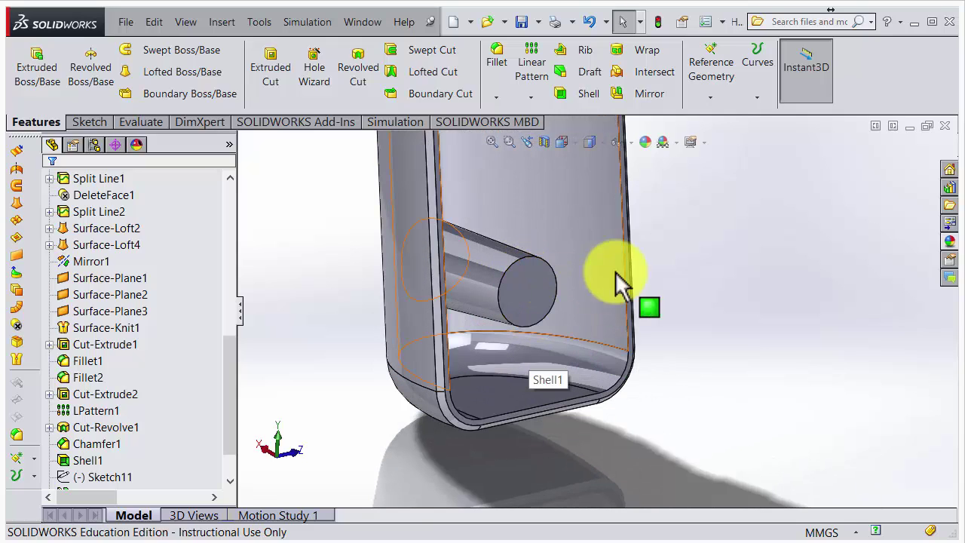
Create a reference plane offset 10 mm from the flat parting face of the handle, flipped toward the handle interior.
click(715, 95)
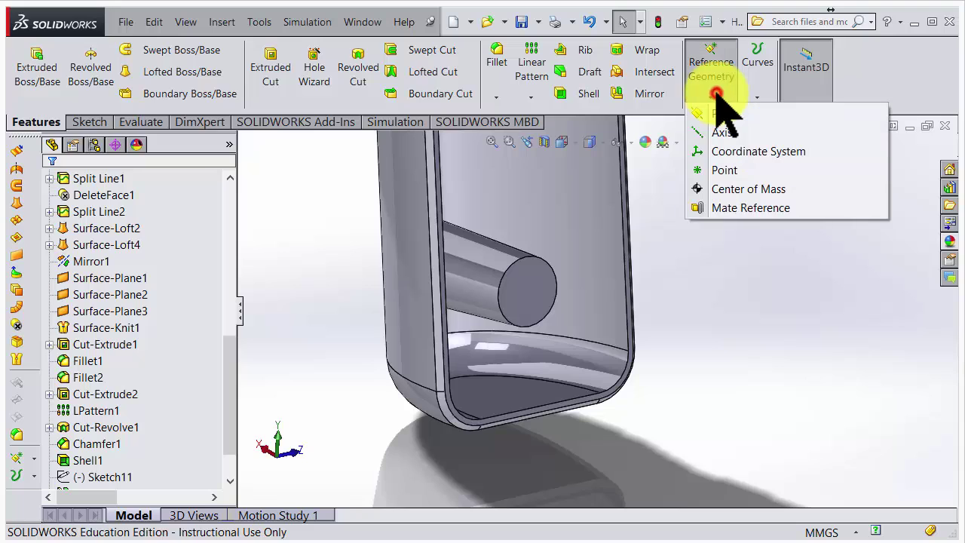
click(724, 114)
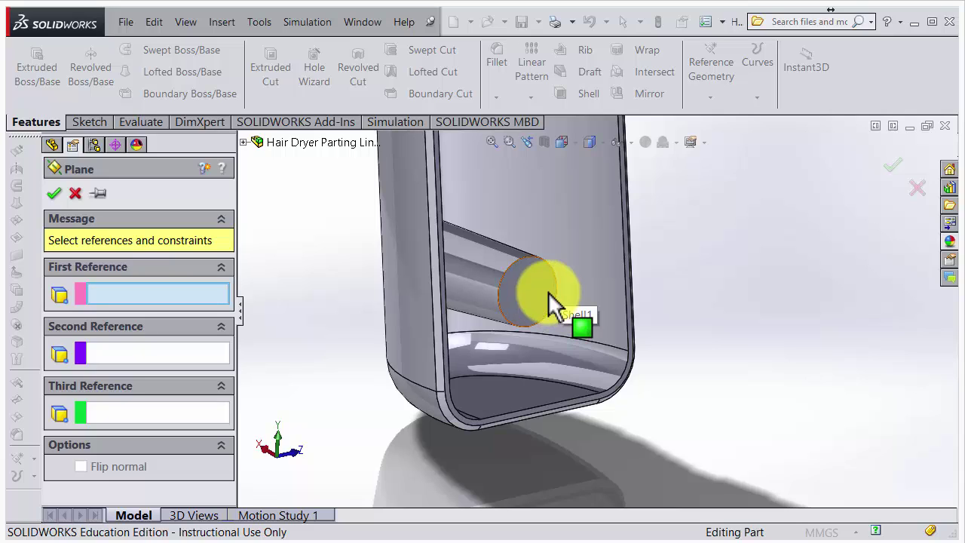
scroll(548, 265, down, 5)
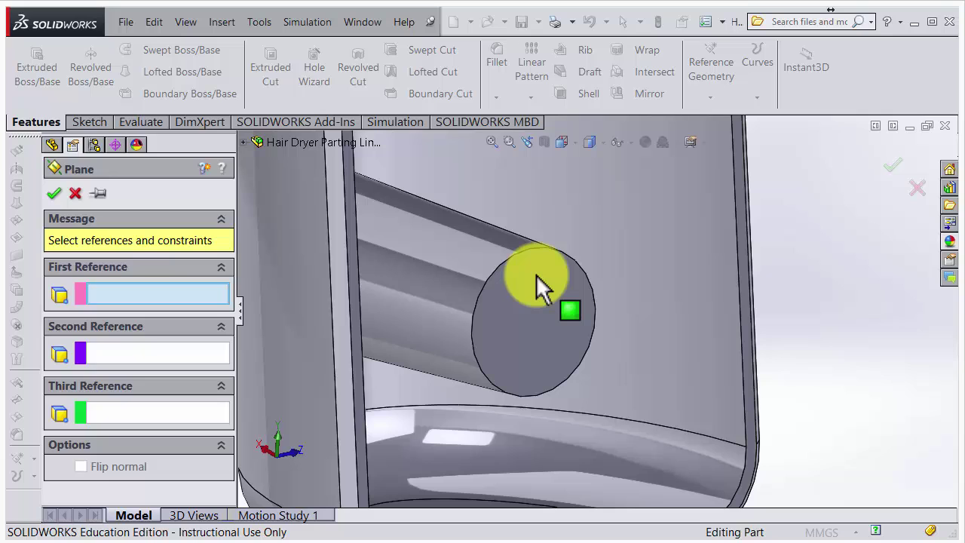
scroll(536, 275, down, 3)
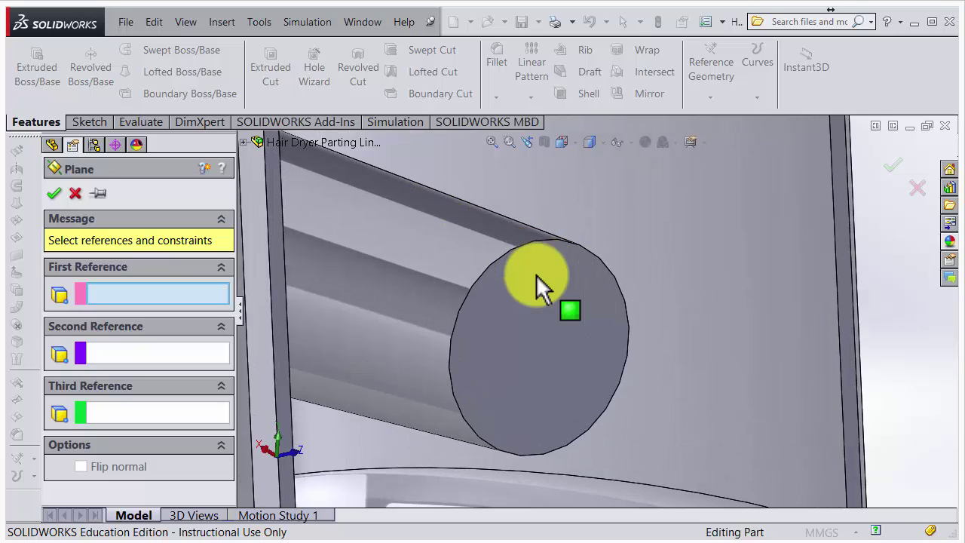
click(276, 282)
middle_drag(280, 286, 532, 374)
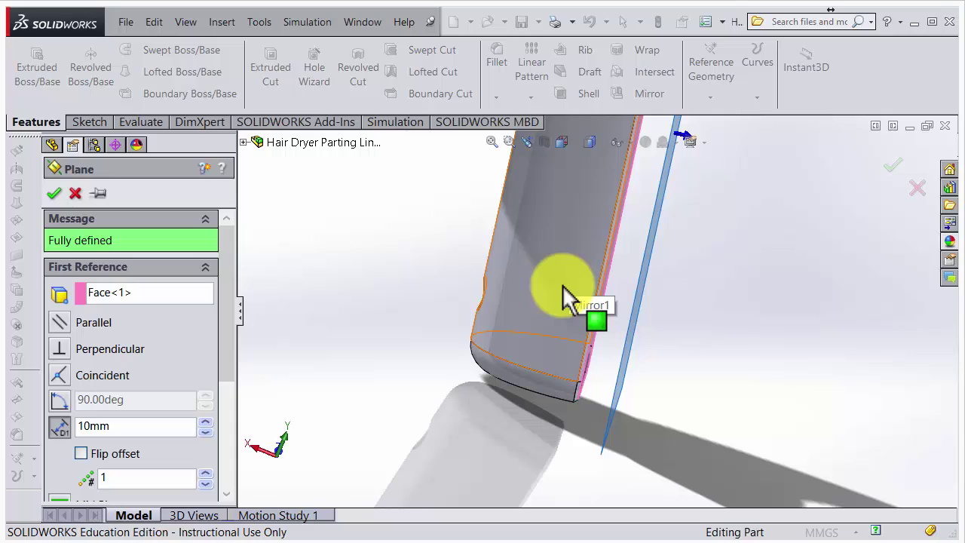
click(81, 454)
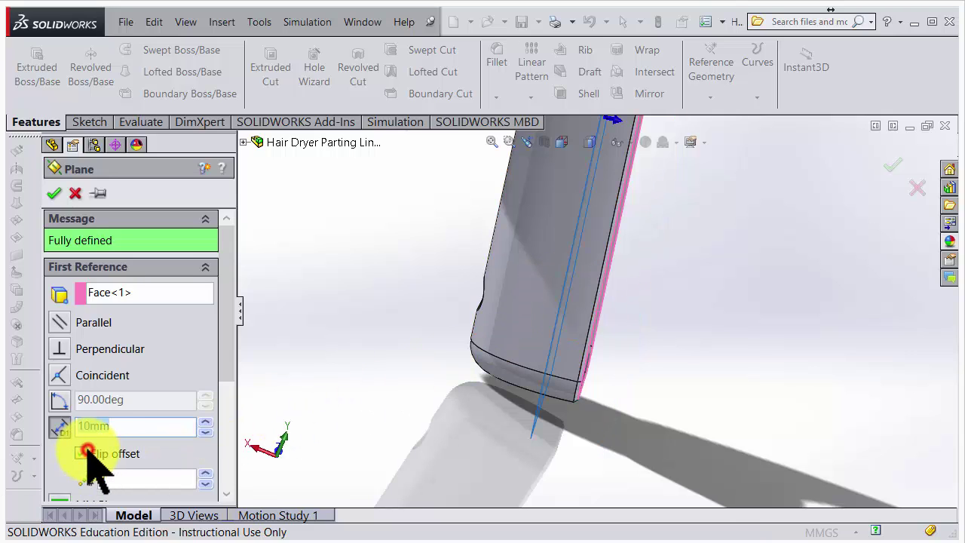
mouse_move(671, 384)
middle_down()
mouse_move(666, 377)
mouse_move(673, 380)
middle_up()
click(50, 194)
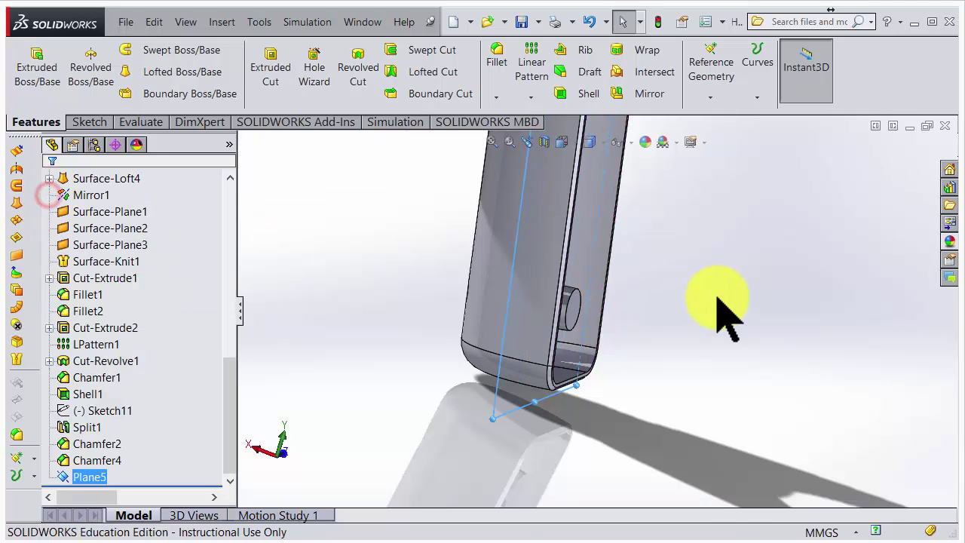
Start a sketch on the new offset plane and orient the view normal to it.
middle_drag(721, 319, 646, 280)
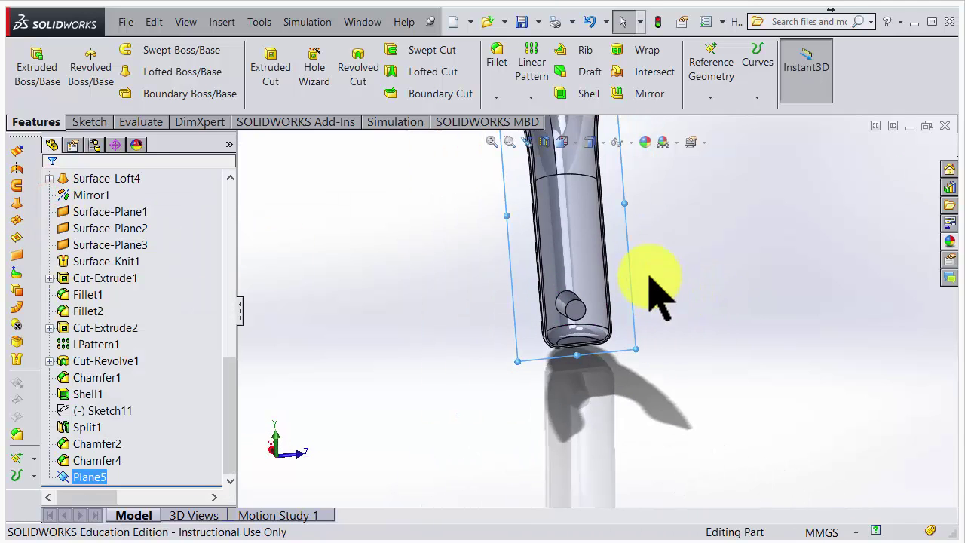
click(88, 123)
click(28, 65)
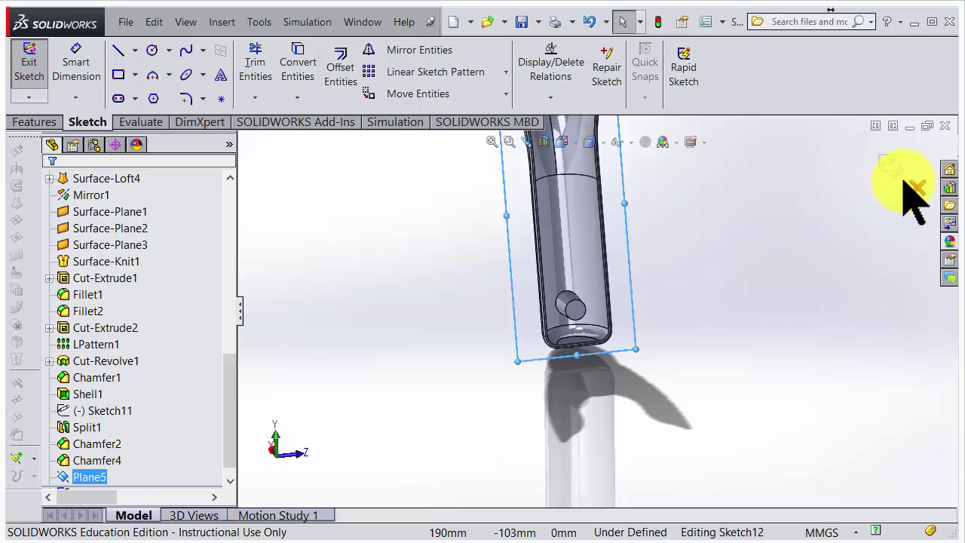
scroll(909, 188, up, 2)
scroll(636, 276, down, 3)
scroll(394, 344, up, 3)
scroll(413, 367, down, 1)
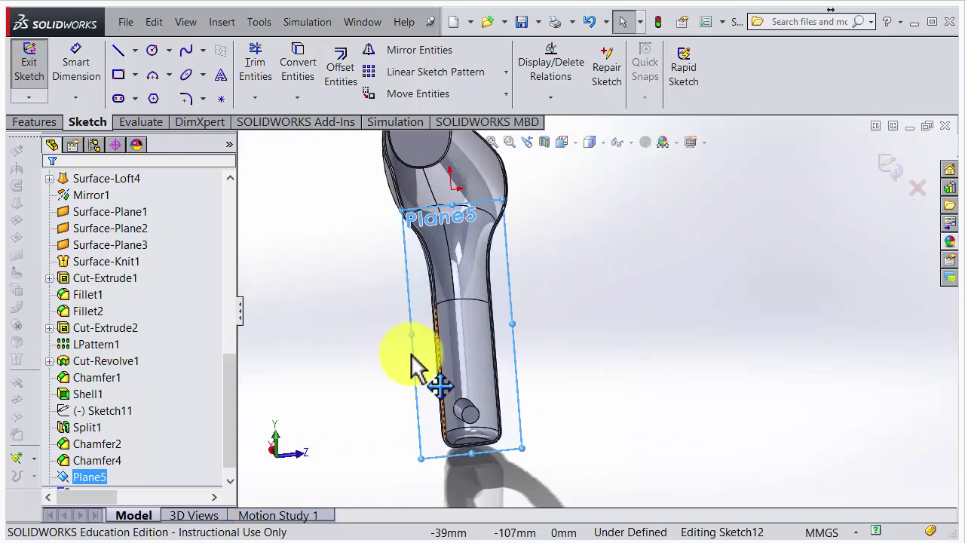
key(space)
key(f)
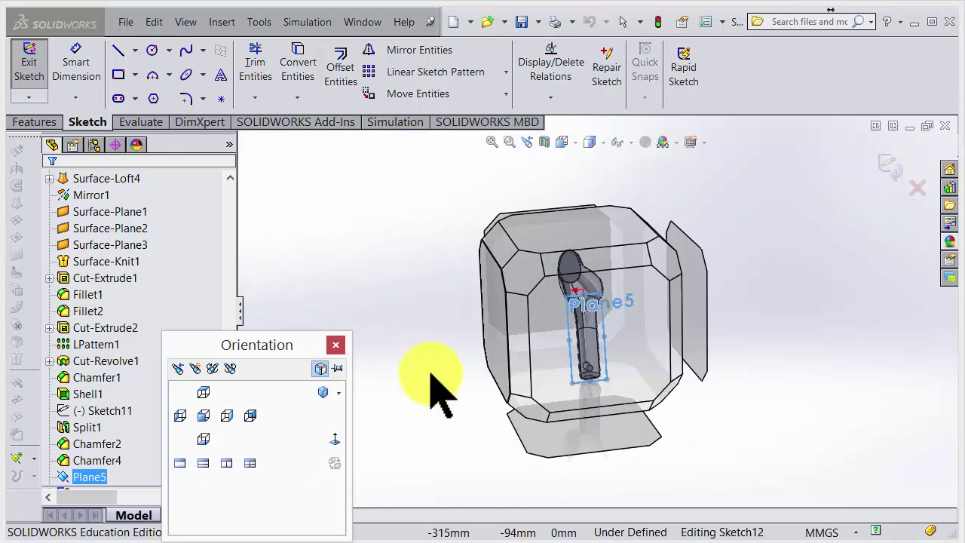
click(335, 442)
key(space)
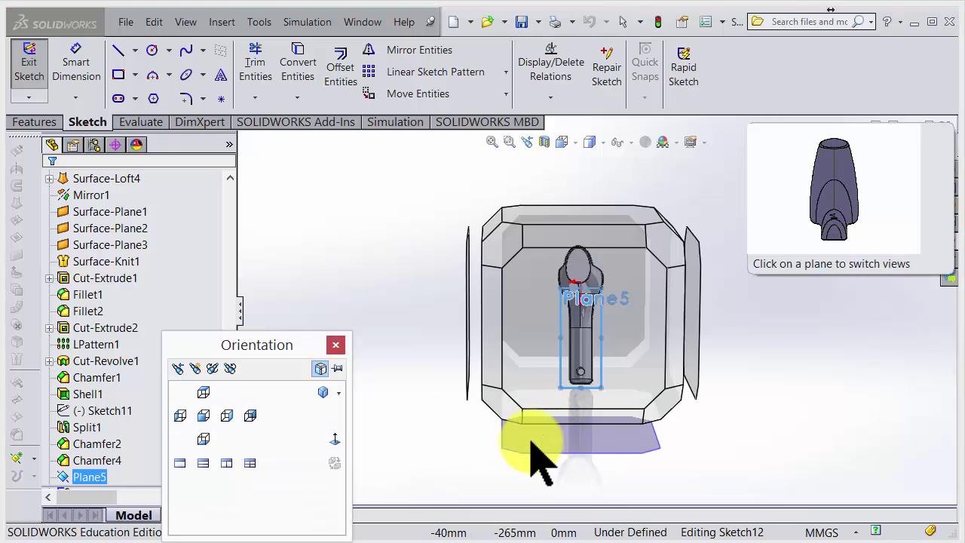
click(336, 442)
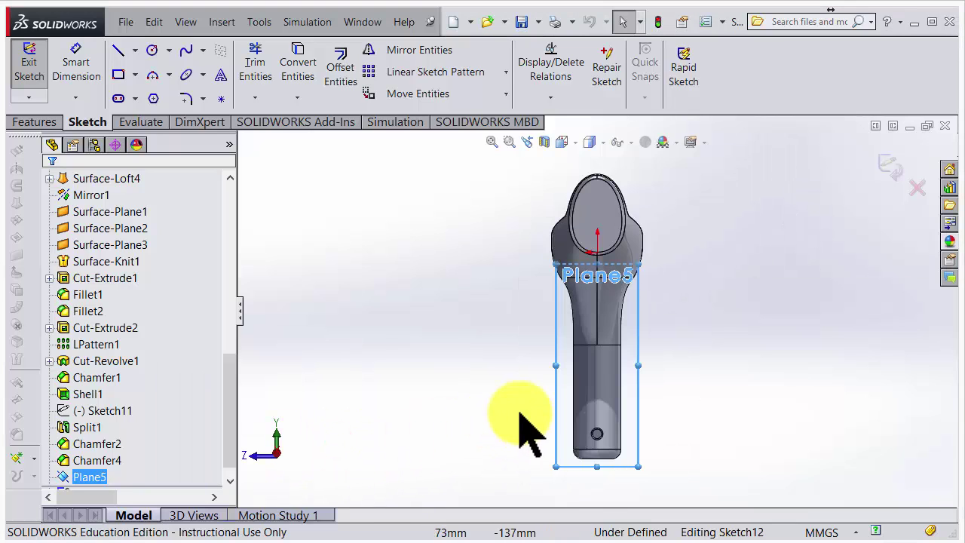
Reverse the normal view of the sketch plane to face the open interior of the handle around the round post.
scroll(614, 368, down, 4)
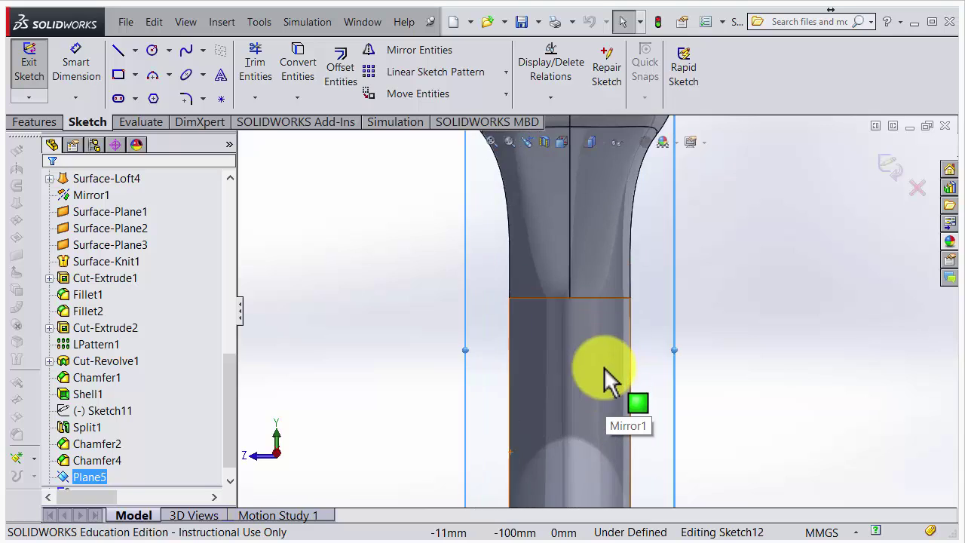
scroll(607, 392, up, 3)
scroll(609, 413, down, 3)
scroll(594, 411, up, 2)
middle_drag(610, 383, 654, 389)
key(space)
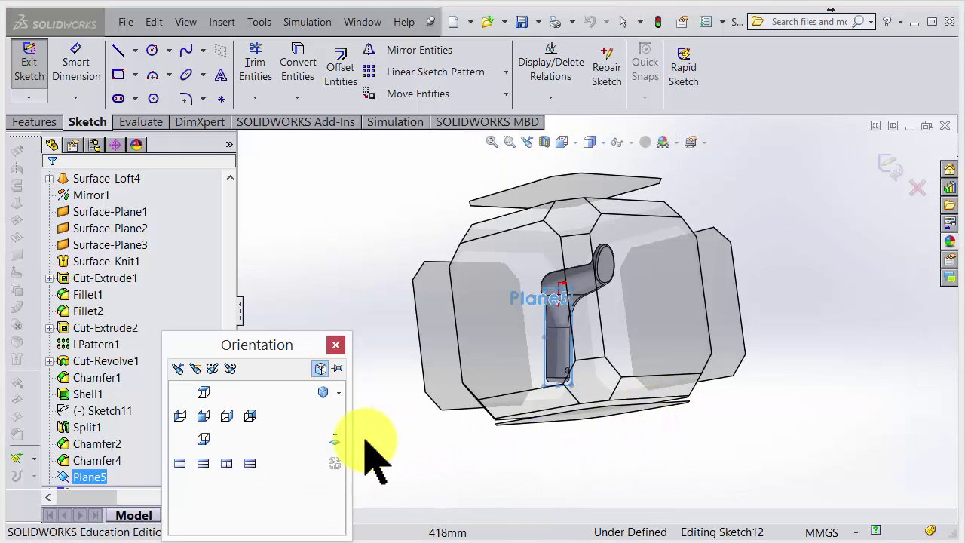
click(335, 441)
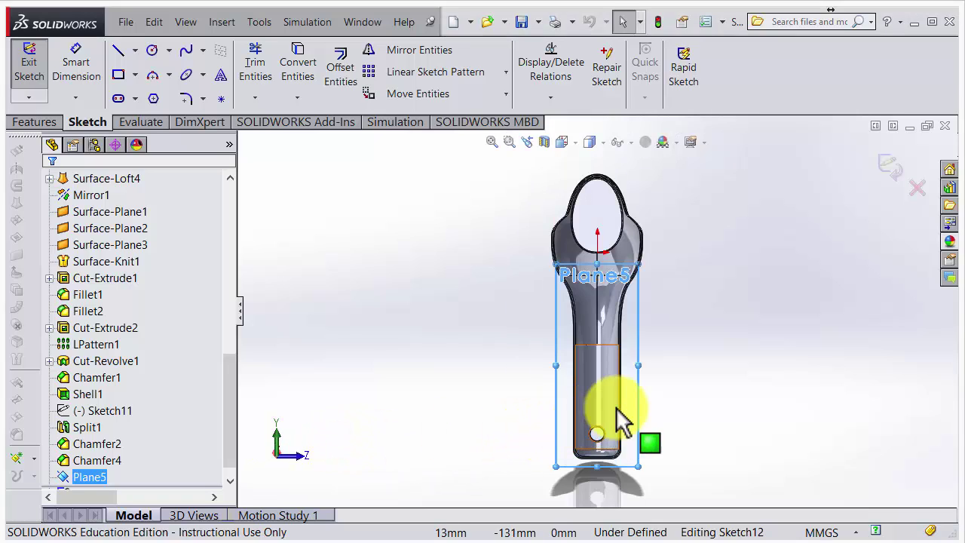
scroll(617, 410, down, 5)
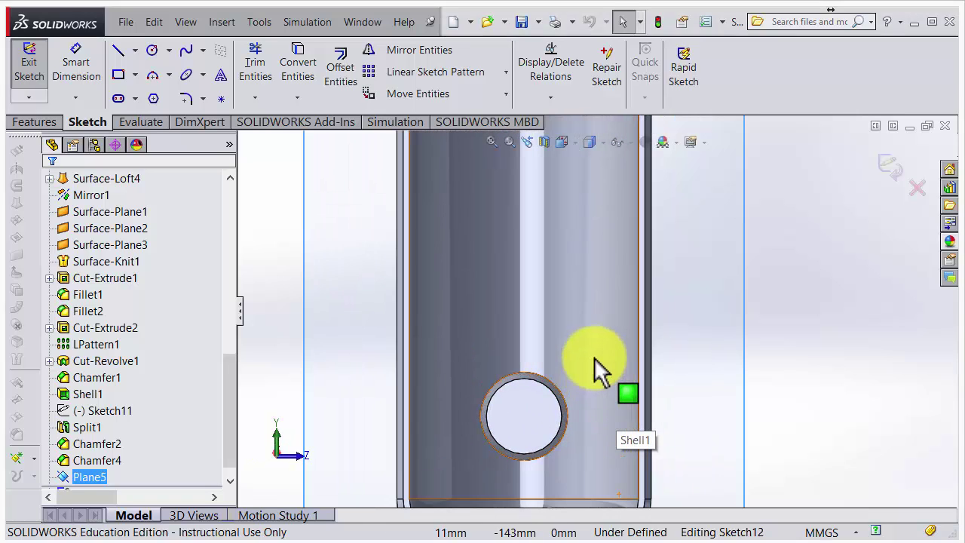
scroll(558, 309, up, 3)
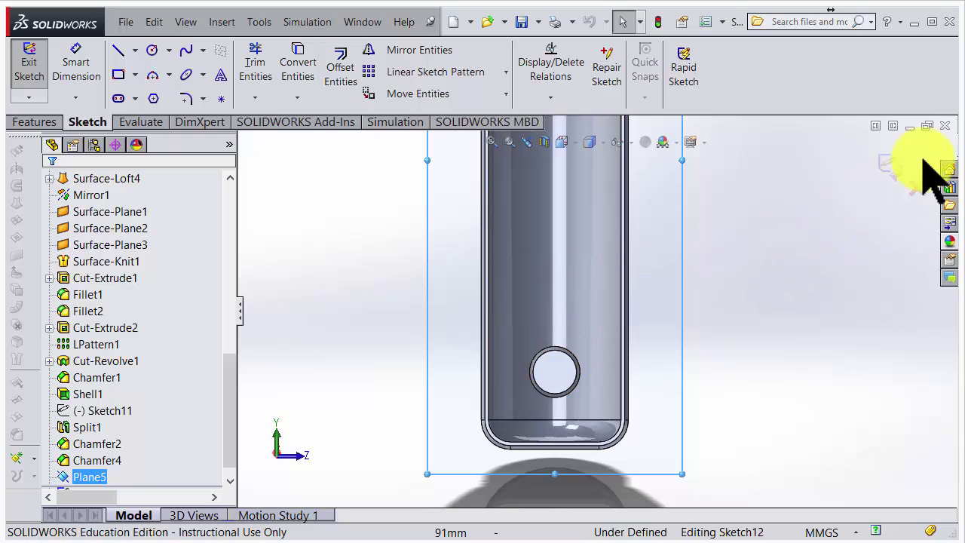
Sketch a slanted line across the handle interior just above the round post.
click(118, 51)
click(511, 310)
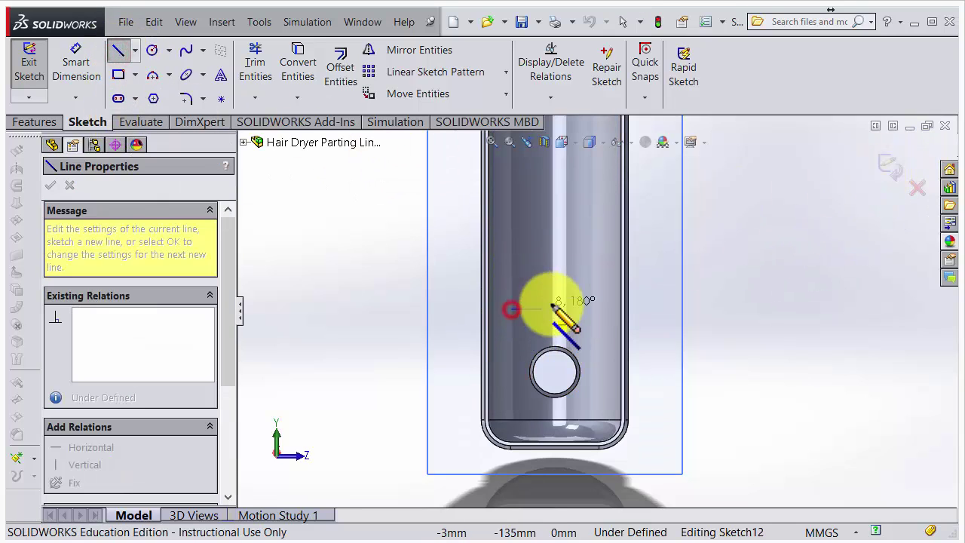
click(596, 286)
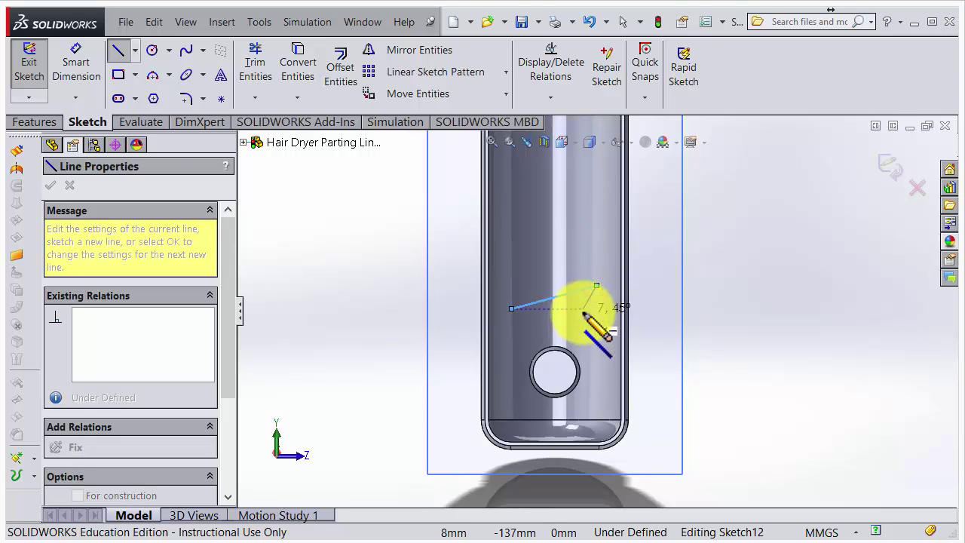
key(Escape)
Sketch a shallow three-point arc spanning about 25 mm across the handle interior above the slanted line, and close the sketch.
scroll(599, 323, up, 3)
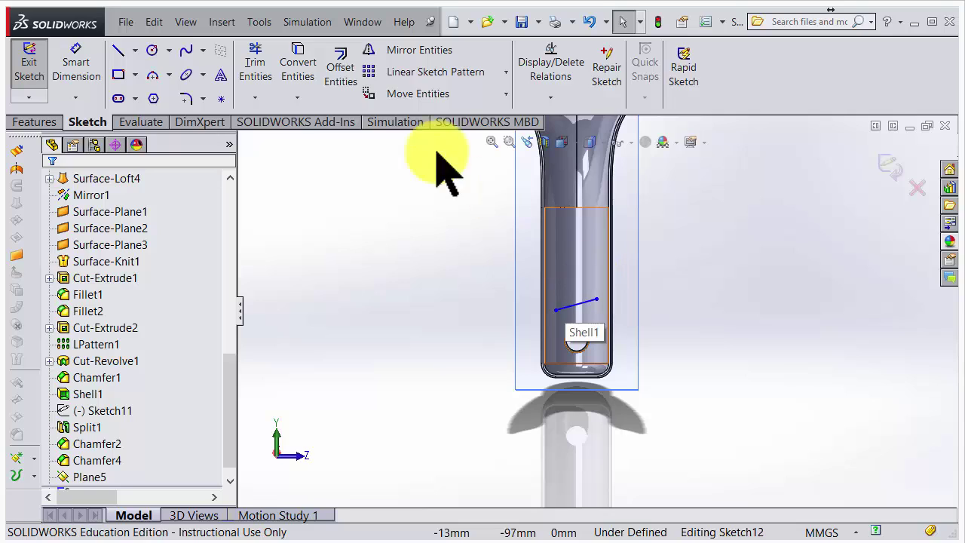
click(153, 76)
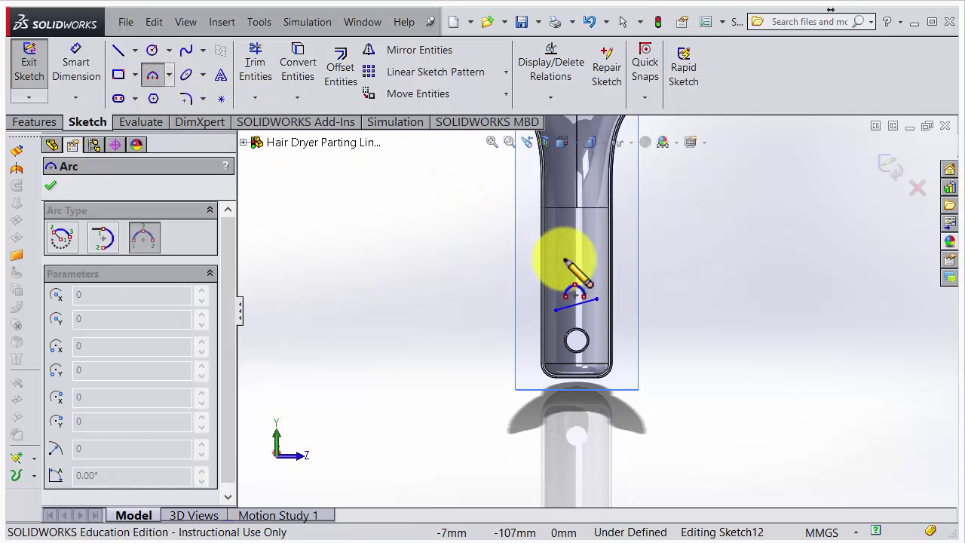
drag(555, 254, 587, 255)
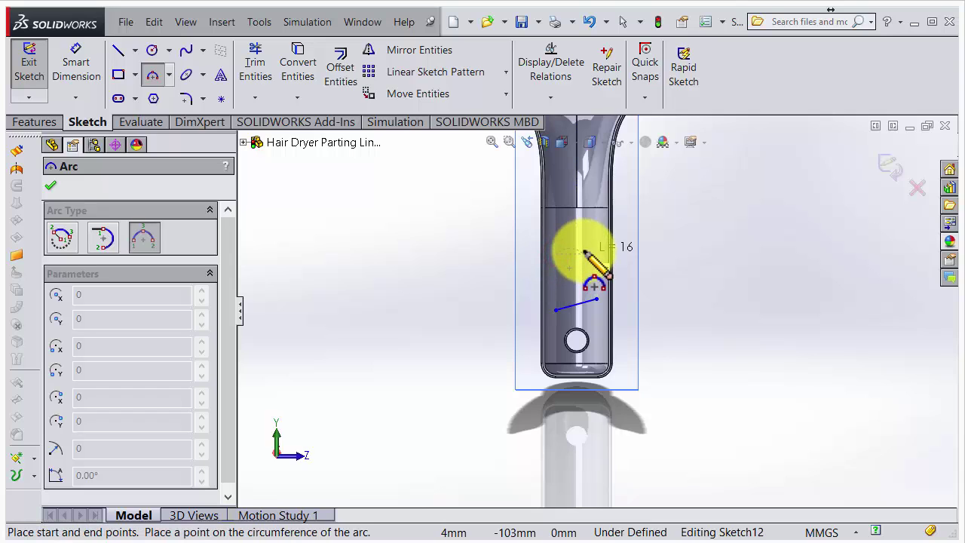
scroll(586, 254, down, 5)
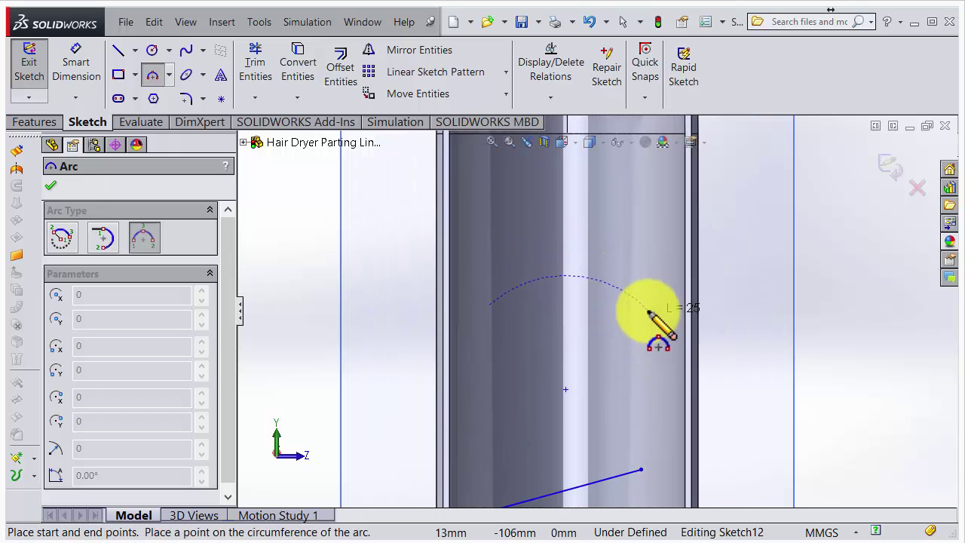
click(648, 311)
click(576, 292)
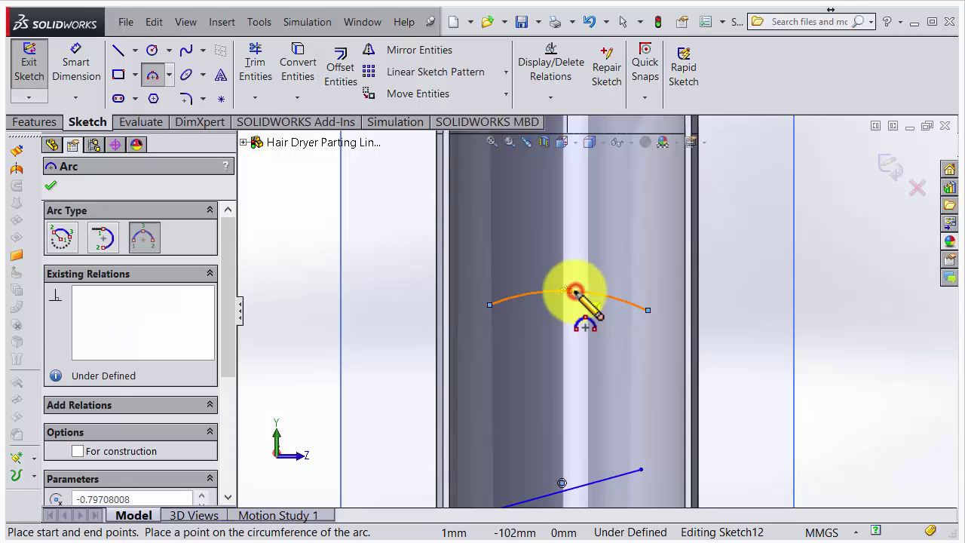
scroll(597, 309, up, 3)
click(882, 181)
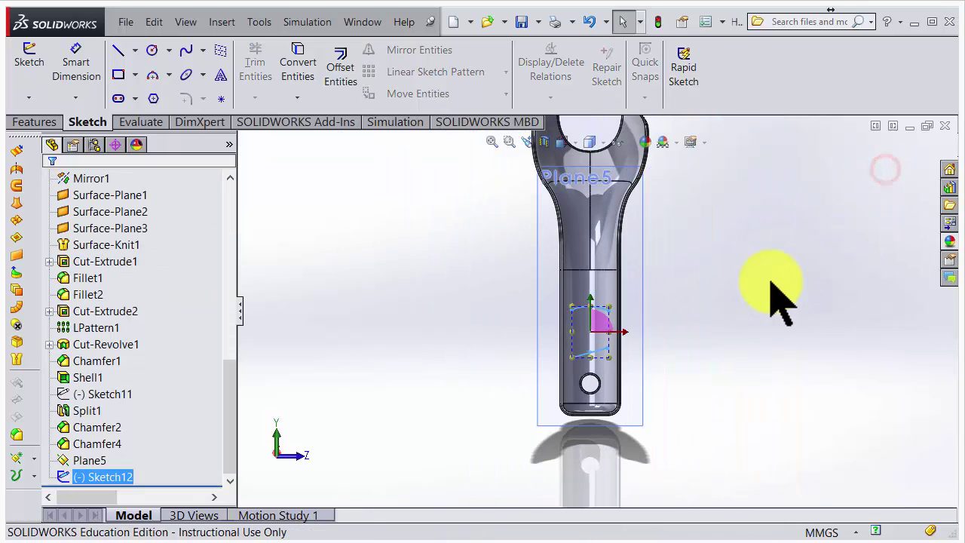
Start a rib from the sketch containing the slanted line and the arc, and set its thickness to 1.2 mm.
mouse_move(694, 324)
middle_down()
mouse_move(650, 400)
mouse_move(679, 424)
mouse_move(610, 348)
mouse_move(491, 309)
mouse_move(489, 344)
mouse_move(508, 350)
mouse_move(549, 288)
middle_up()
mouse_move(510, 337)
middle_down()
mouse_move(493, 222)
mouse_move(511, 198)
mouse_move(538, 248)
mouse_move(530, 263)
mouse_move(517, 248)
middle_up()
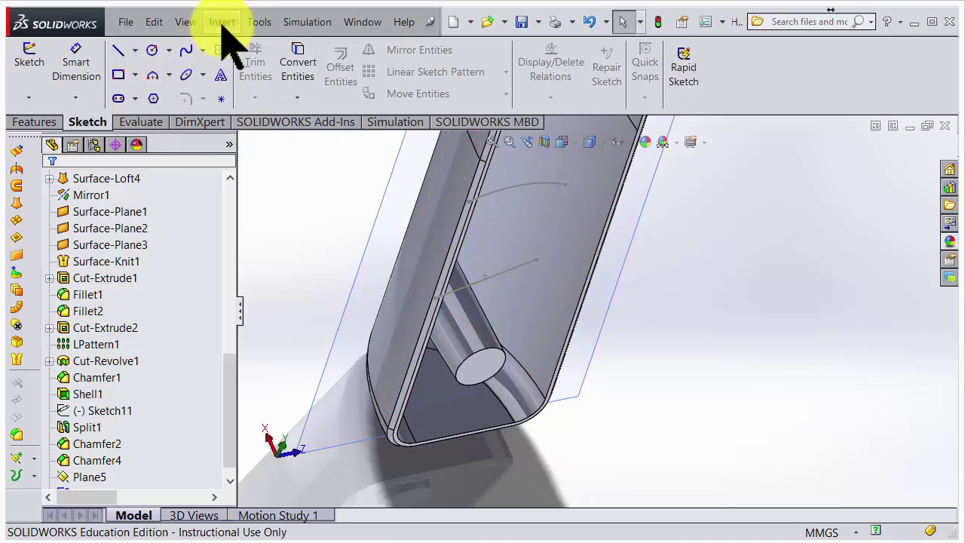
click(36, 123)
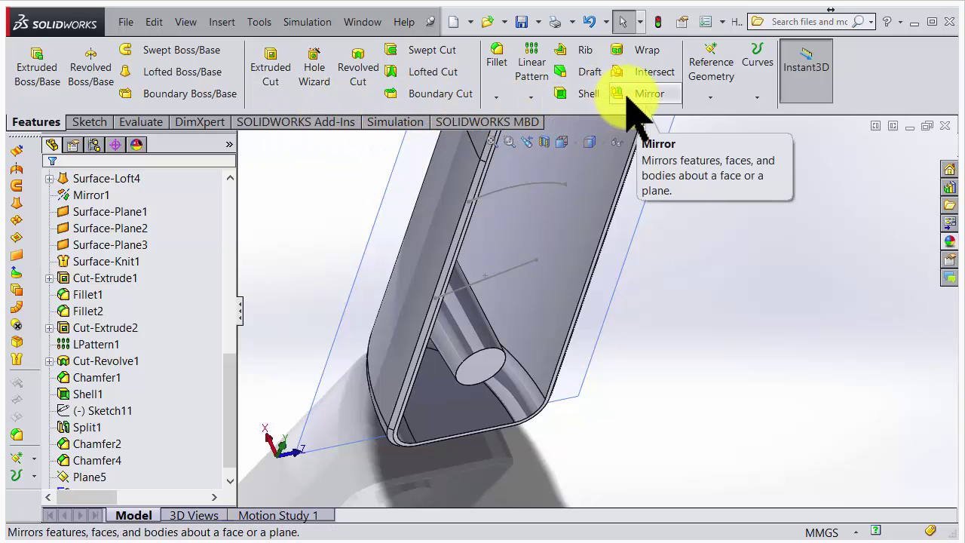
click(586, 50)
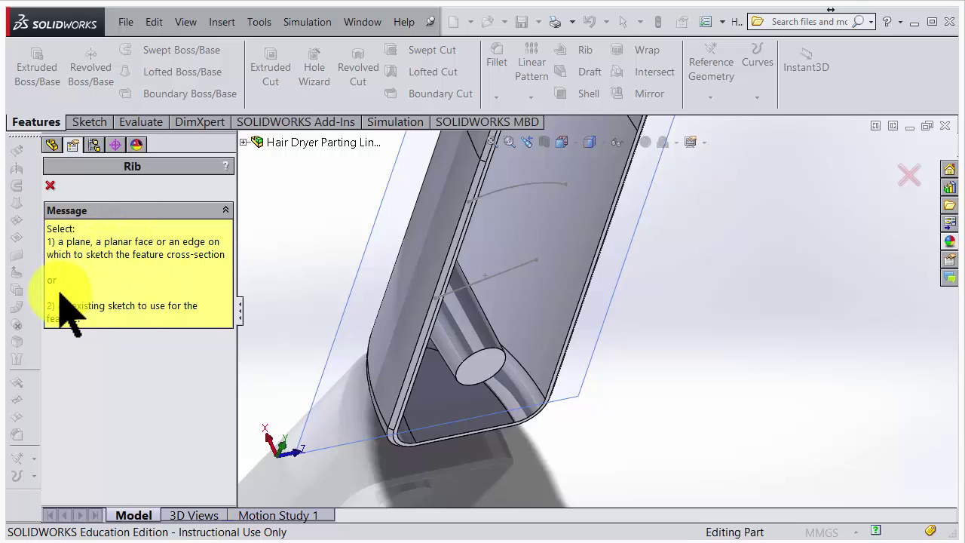
click(515, 265)
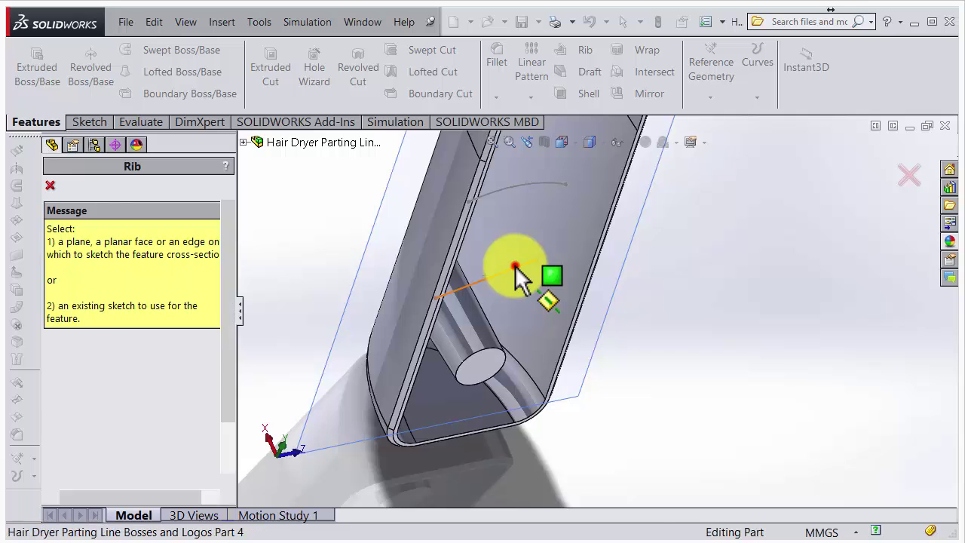
mouse_move(562, 306)
middle_down()
mouse_move(511, 235)
mouse_move(514, 212)
mouse_move(646, 259)
middle_up()
scroll(588, 298, down, 5)
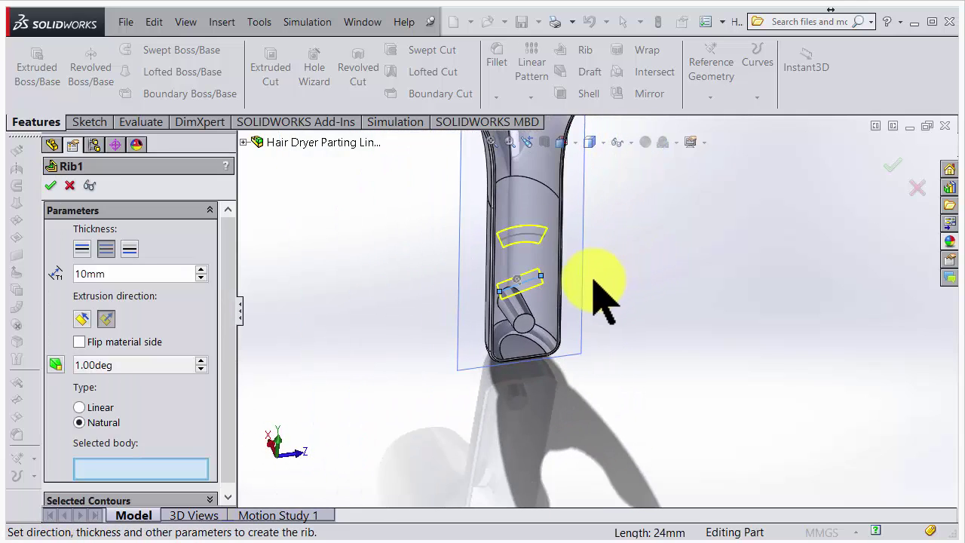
mouse_move(546, 275)
middle_down()
mouse_move(482, 263)
mouse_move(517, 230)
mouse_move(533, 231)
mouse_move(495, 216)
mouse_move(502, 248)
middle_up()
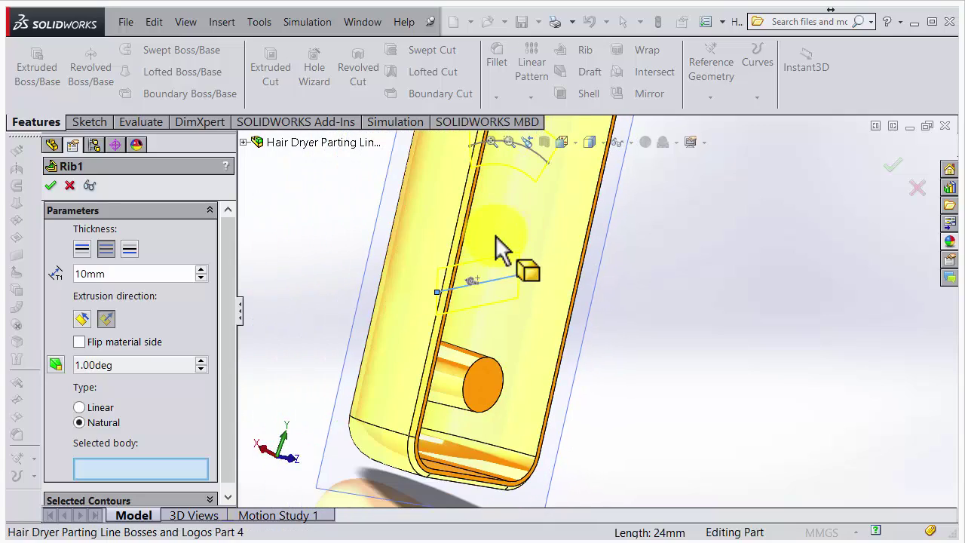
click(657, 335)
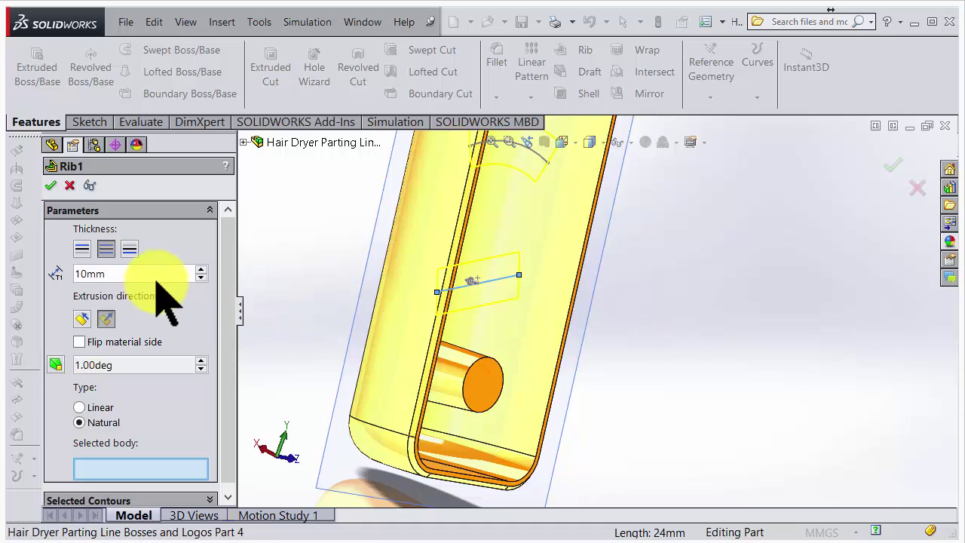
double_click(168, 273)
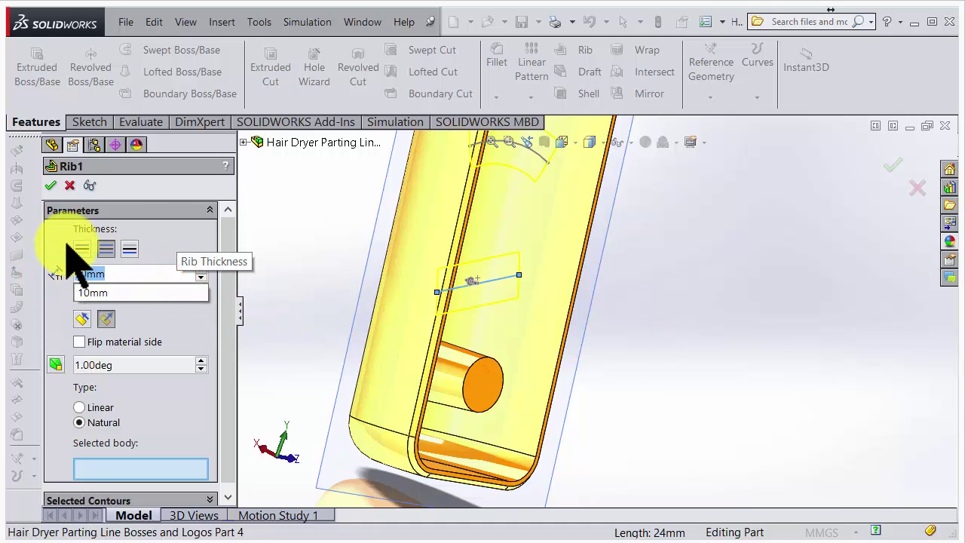
key(BackSpace)
text(2)
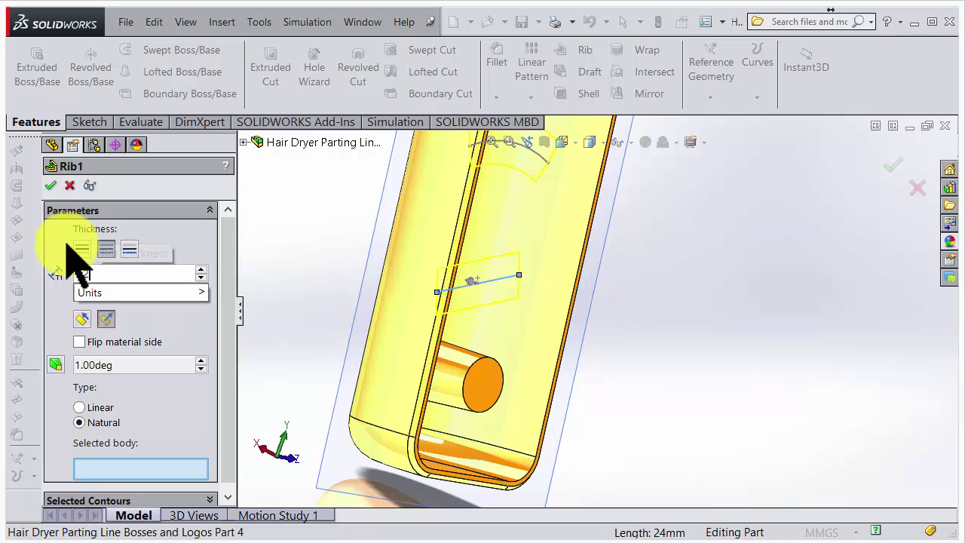
key(Return)
Assign the open handle half as the body for the rib and complete the feature.
middle_drag(409, 253, 533, 194)
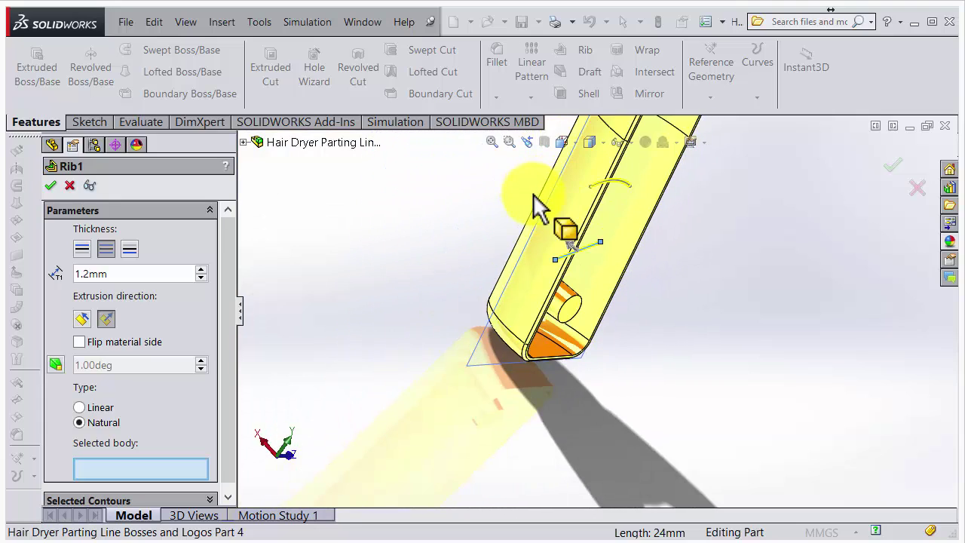
mouse_move(621, 243)
middle_down()
mouse_move(581, 215)
mouse_move(585, 267)
mouse_move(647, 235)
middle_up()
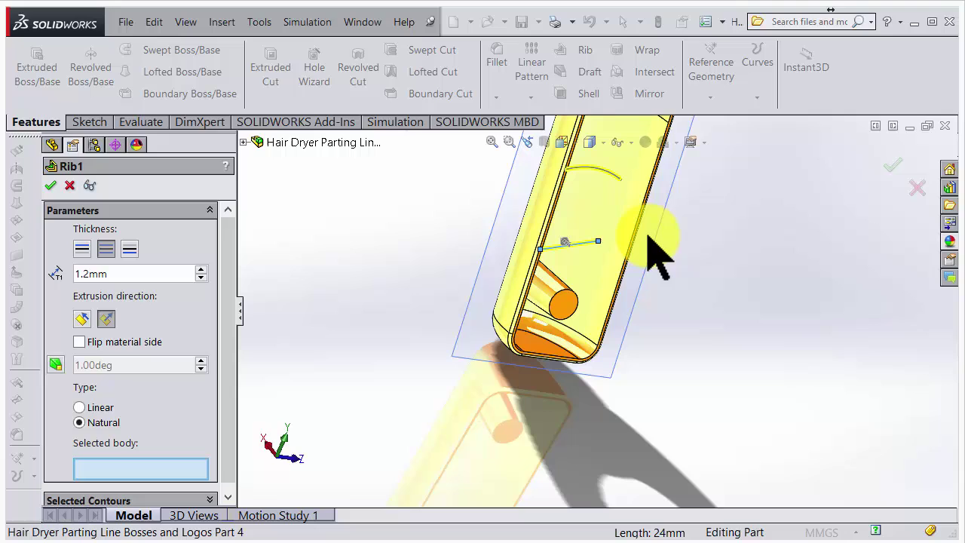
click(896, 168)
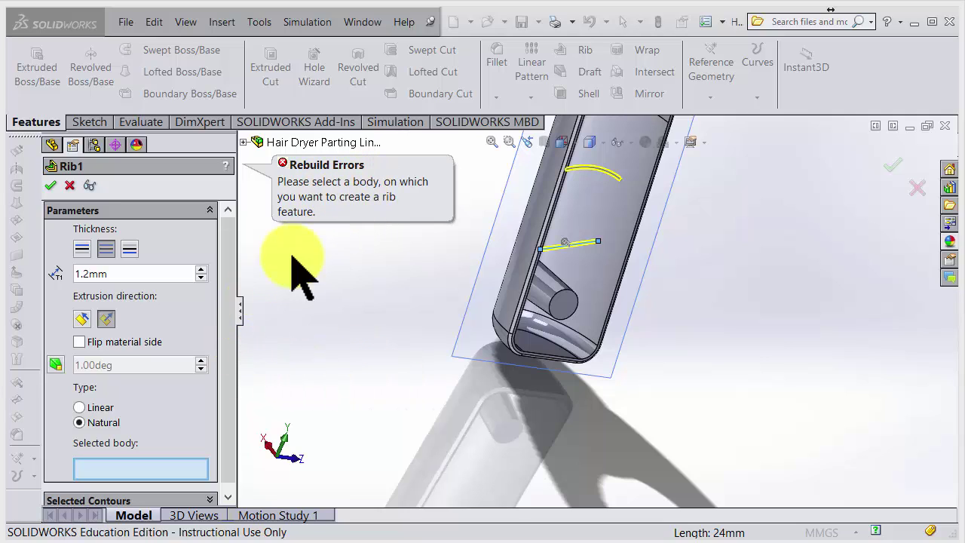
click(230, 383)
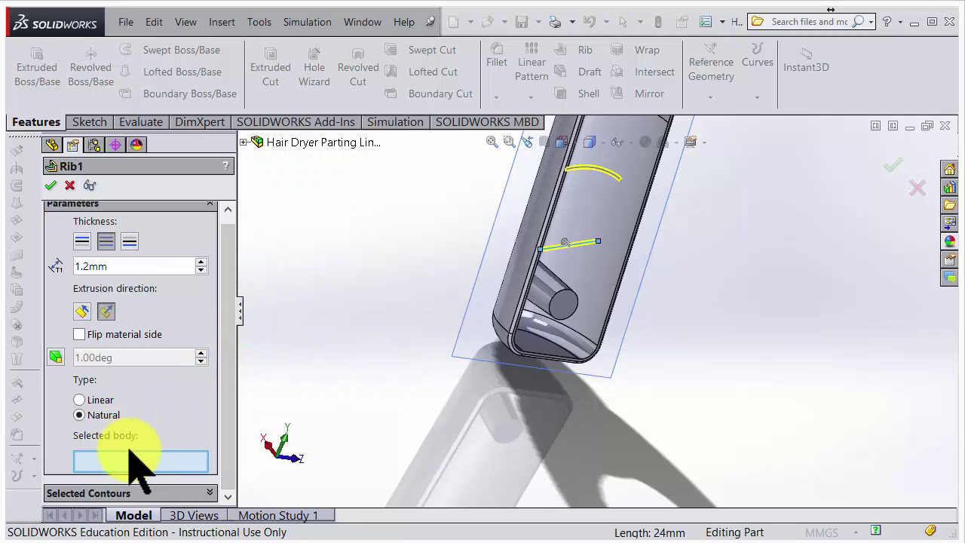
click(592, 273)
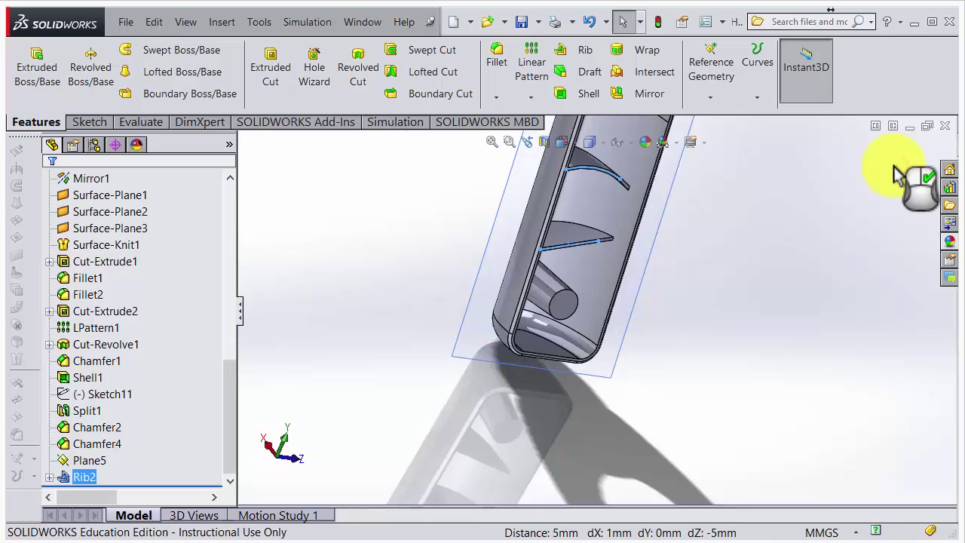
Edit the finished rib feature to add a 1.00° outward draft with the thickness held at the sketch plane.
middle_drag(646, 259, 606, 199)
scroll(555, 324, down, 5)
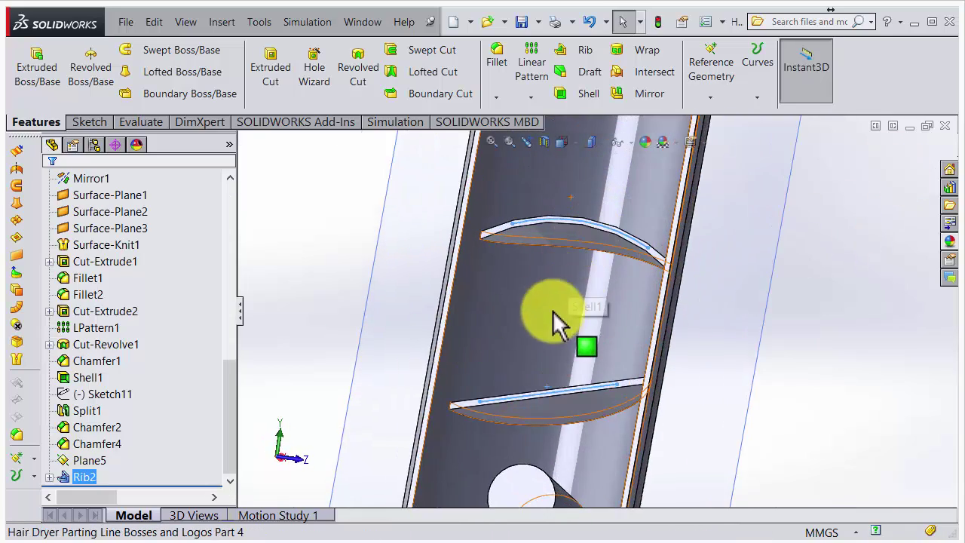
middle_drag(555, 323, 639, 409)
scroll(639, 409, up, 3)
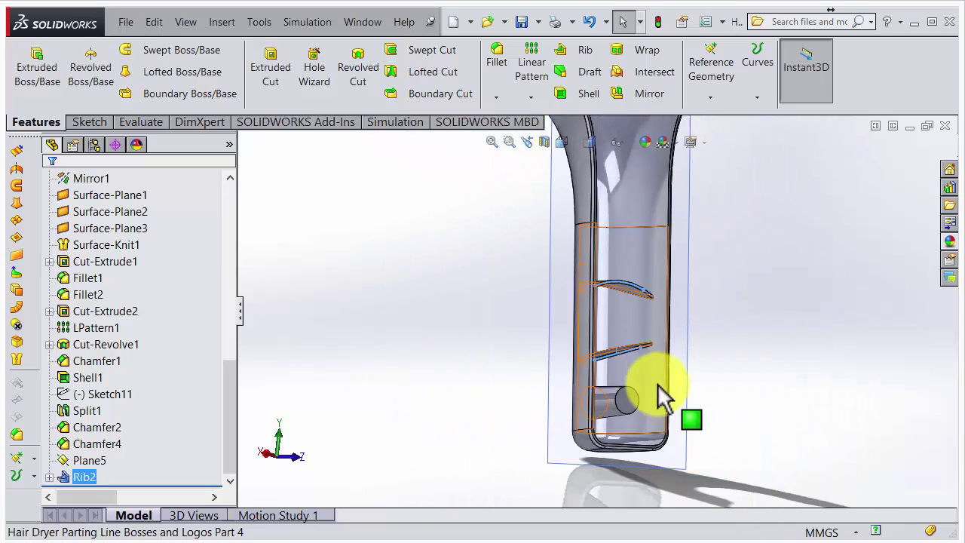
scroll(638, 345, down, 6)
middle_drag(638, 345, 573, 324)
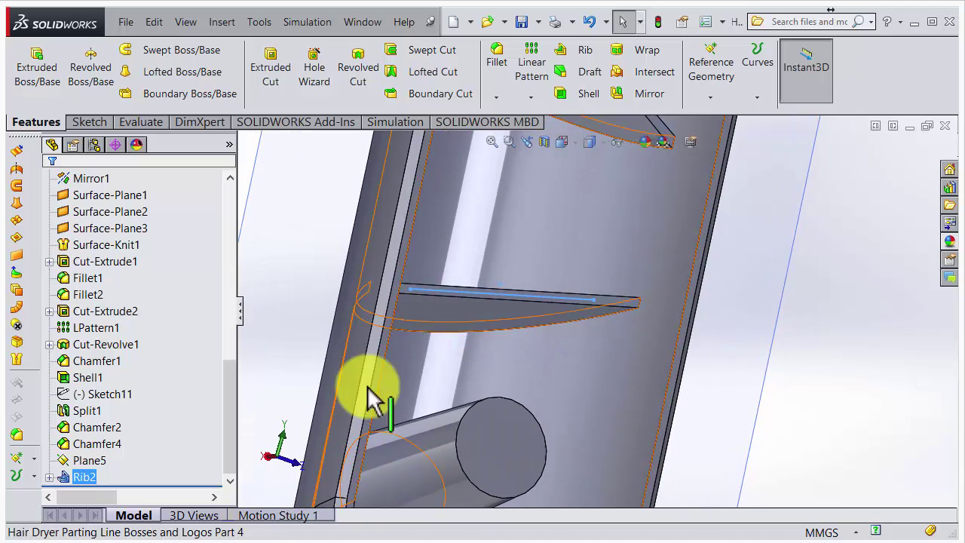
right_click(86, 474)
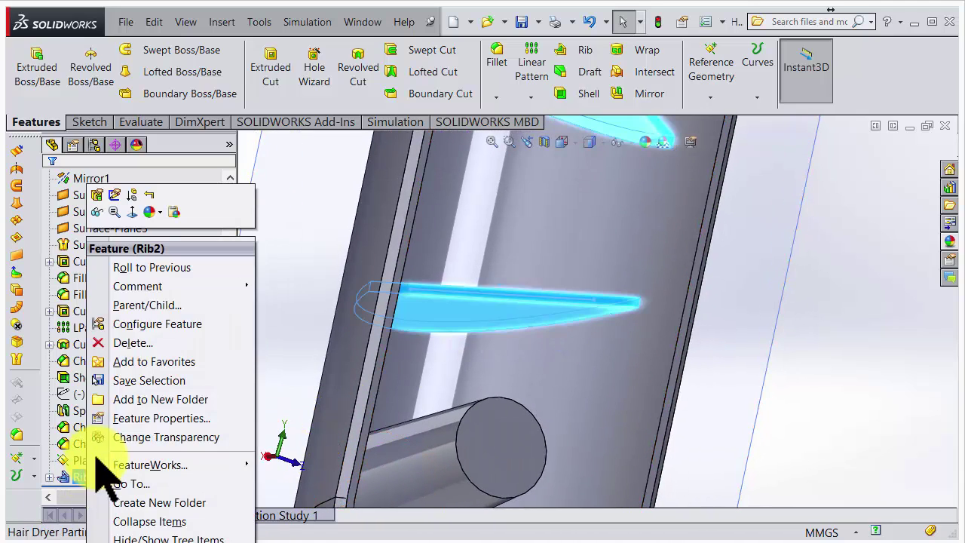
click(98, 195)
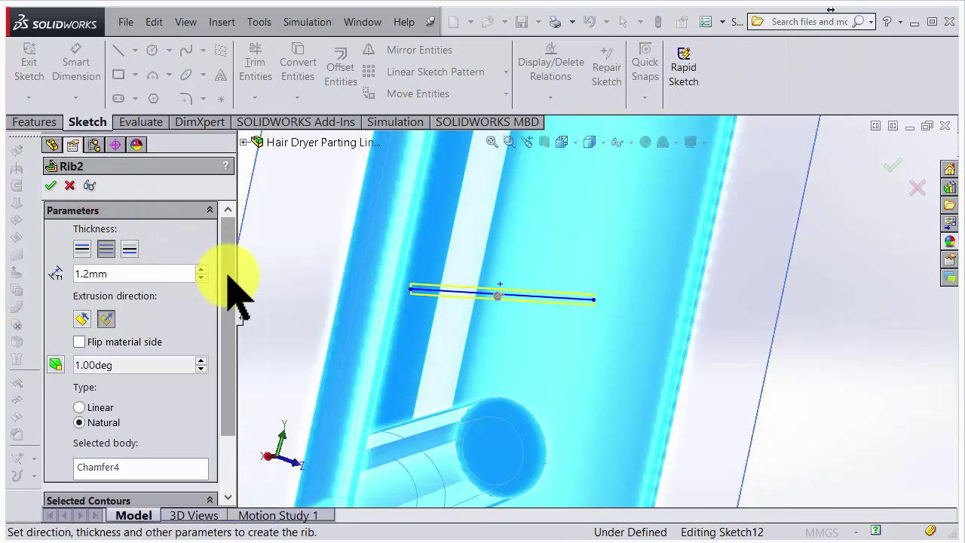
mouse_move(230, 272)
mouse_down()
mouse_move(221, 360)
mouse_move(226, 265)
mouse_up()
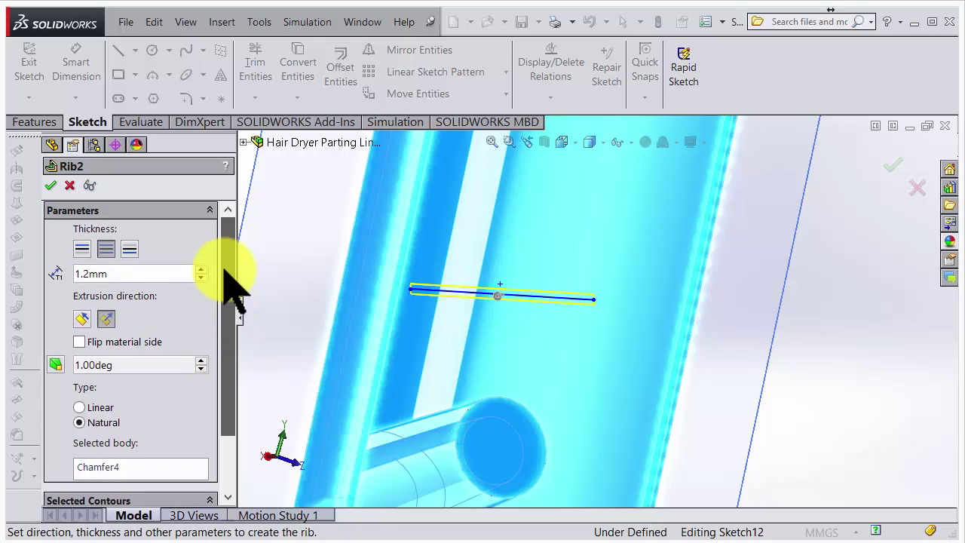
click(55, 365)
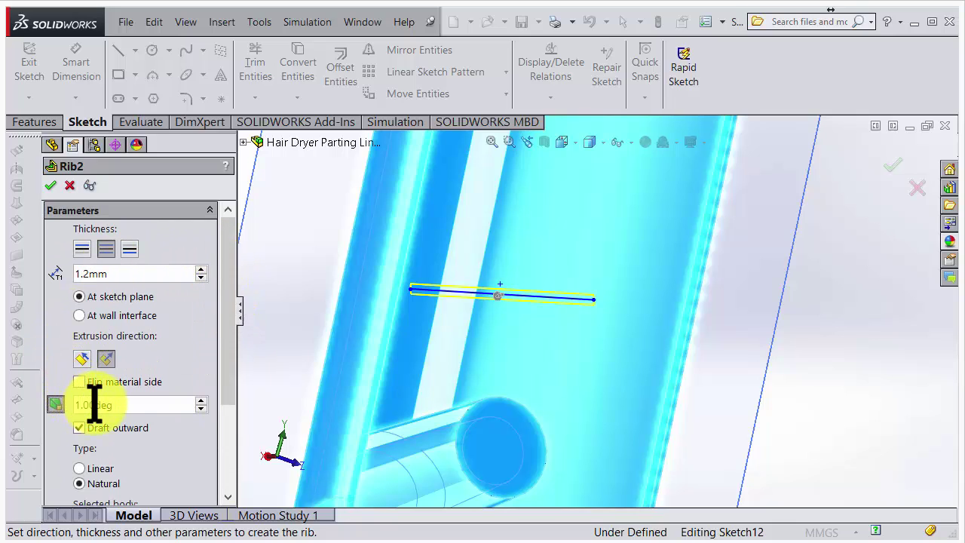
mouse_move(447, 343)
middle_down()
mouse_move(459, 362)
mouse_move(452, 345)
middle_up()
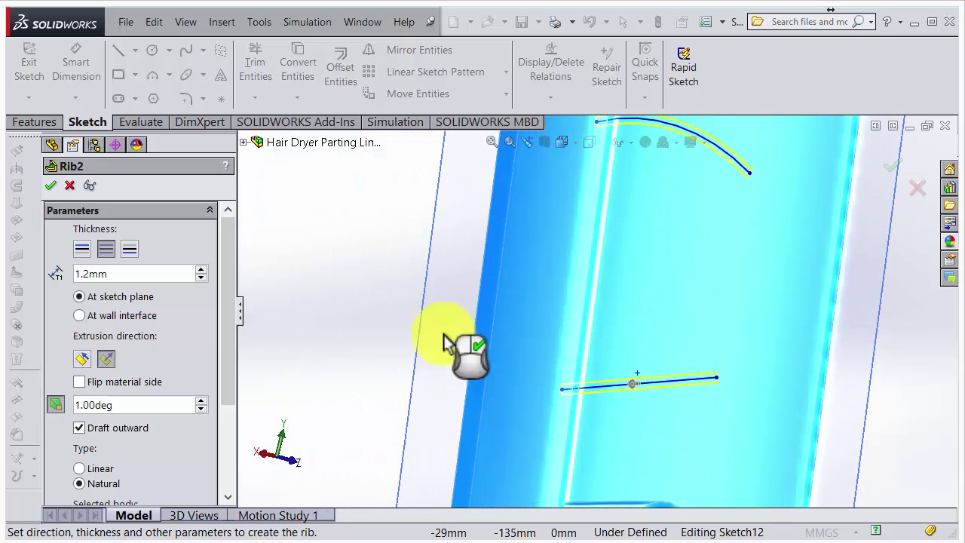
click(51, 185)
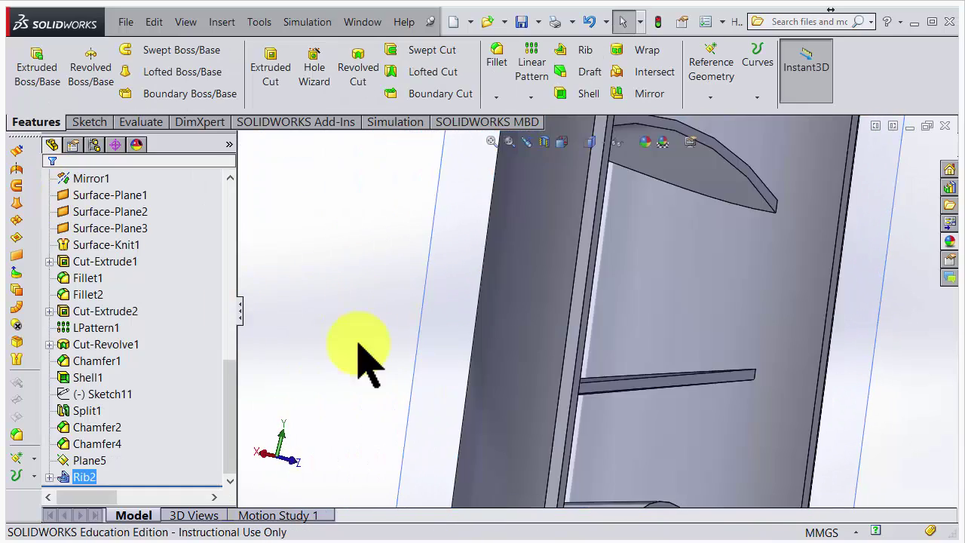
Examine the taper of the drafted ribs and how they meet the inner walls of the handle.
middle_drag(367, 362, 642, 238)
scroll(631, 312, down, 6)
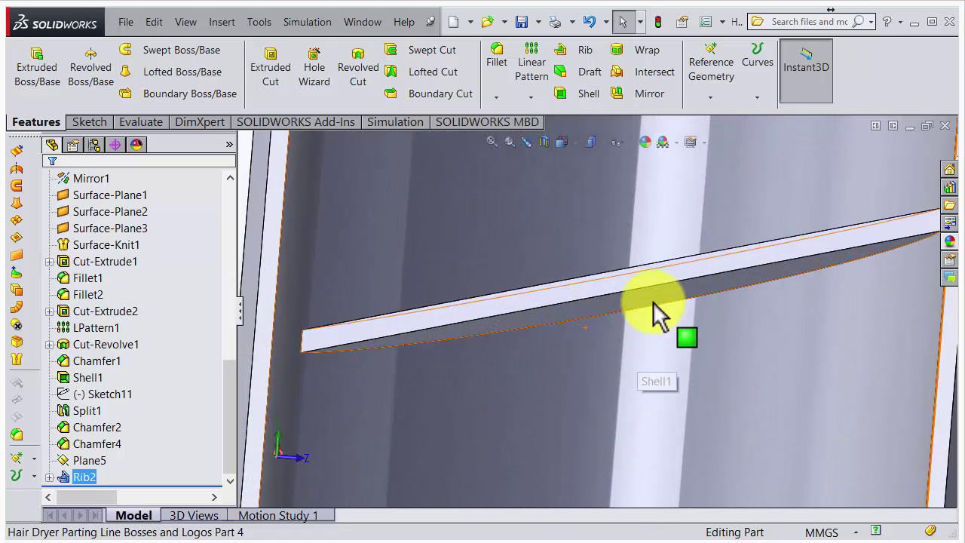
middle_drag(651, 308, 581, 286)
scroll(649, 302, up, 8)
scroll(689, 297, down, 3)
scroll(635, 309, down, 1)
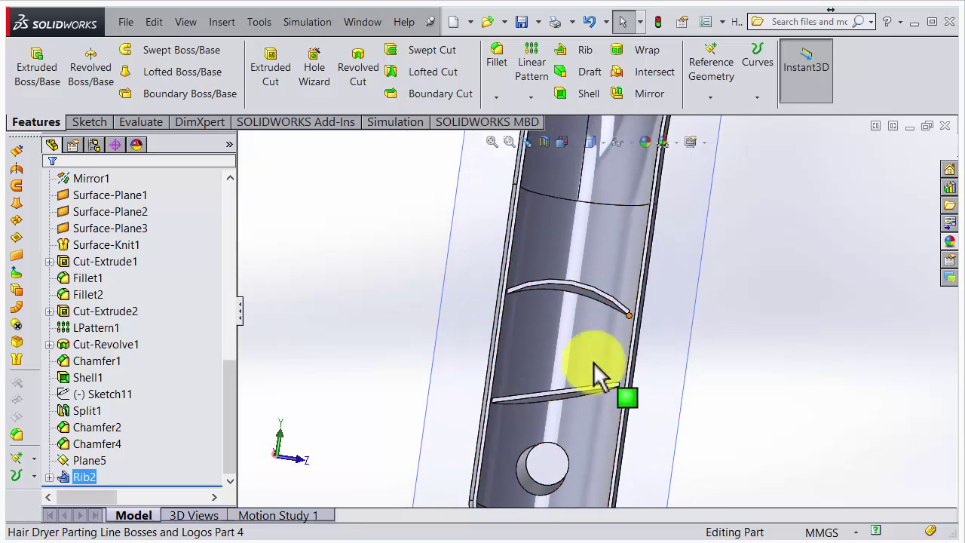
middle_drag(596, 372, 577, 263)
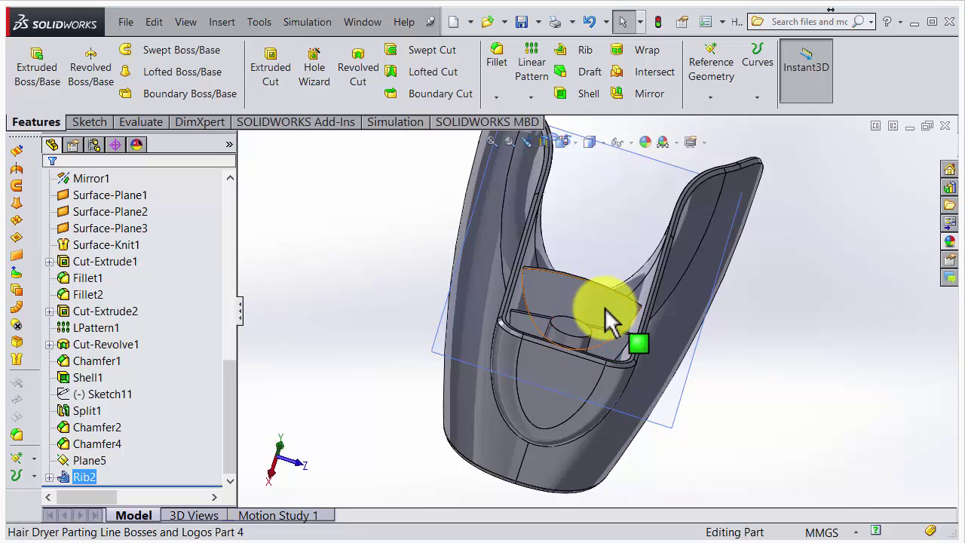
middle_drag(609, 323, 553, 388)
scroll(577, 306, down, 3)
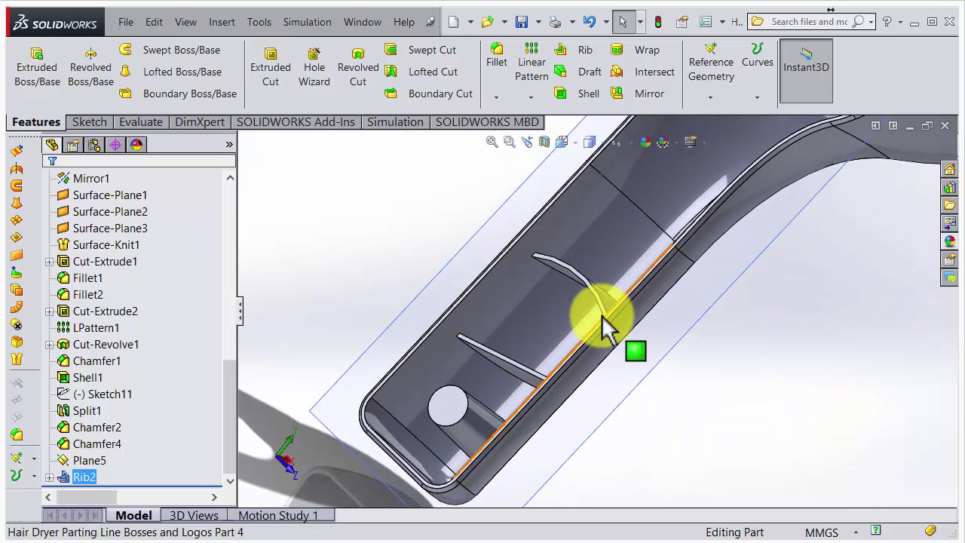
middle_drag(553, 260, 545, 218)
scroll(618, 334, up, 5)
scroll(577, 349, down, 3)
Create a reference plane offset from the Right Plane for an additional rib in the hair dryer half.
middle_drag(633, 246, 555, 301)
scroll(422, 407, up, 3)
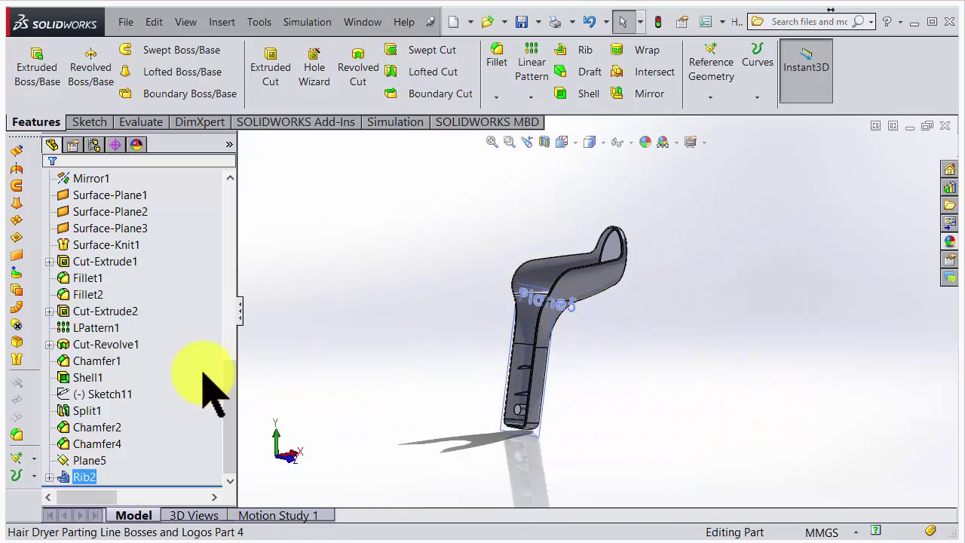
drag(230, 400, 254, 169)
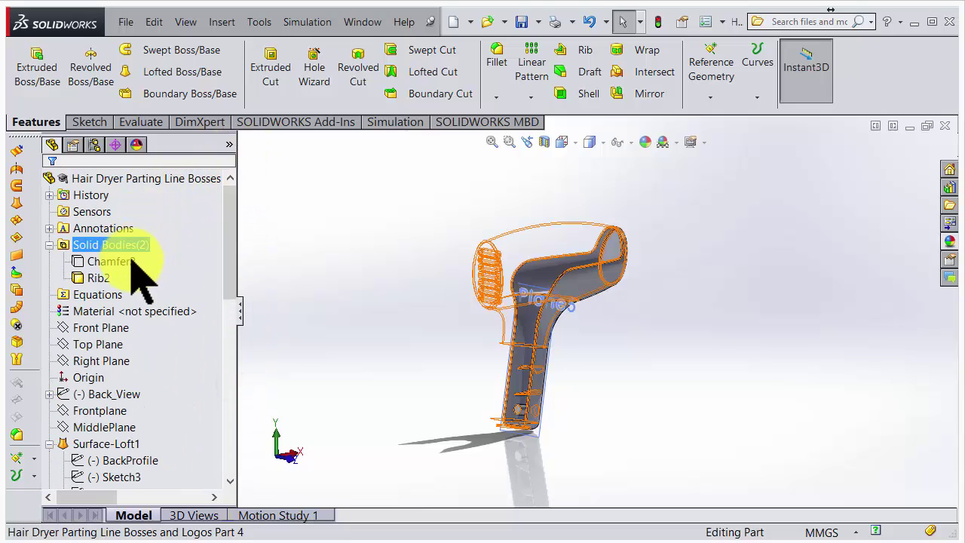
click(101, 360)
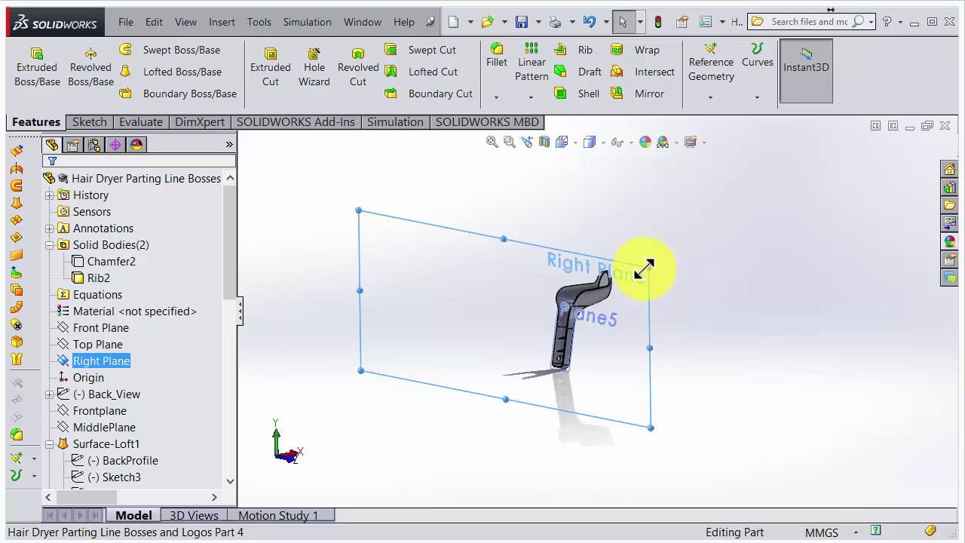
ctrl+drag(646, 269, 685, 280)
right_click(686, 280)
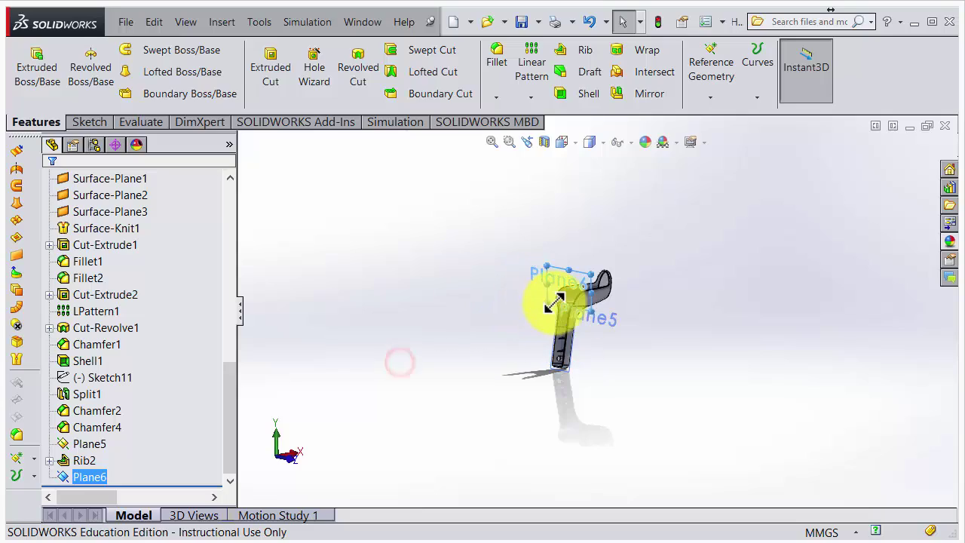
Sketch a downward-bowed three-point arc about 53 mm across on the new offset plane, spanning the dryer head above the handle, and finish the sketch.
scroll(577, 298, down, 5)
middle_drag(549, 301, 617, 355)
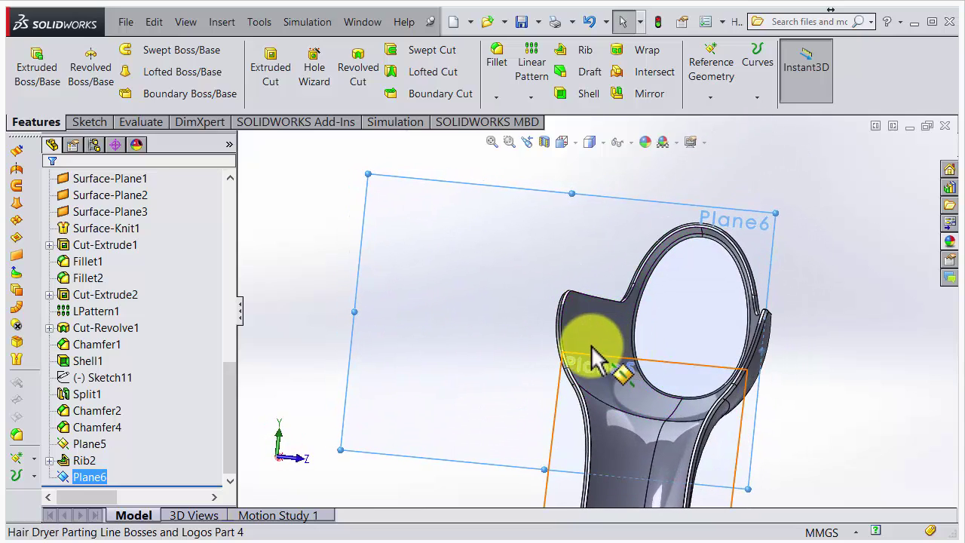
click(89, 122)
click(28, 60)
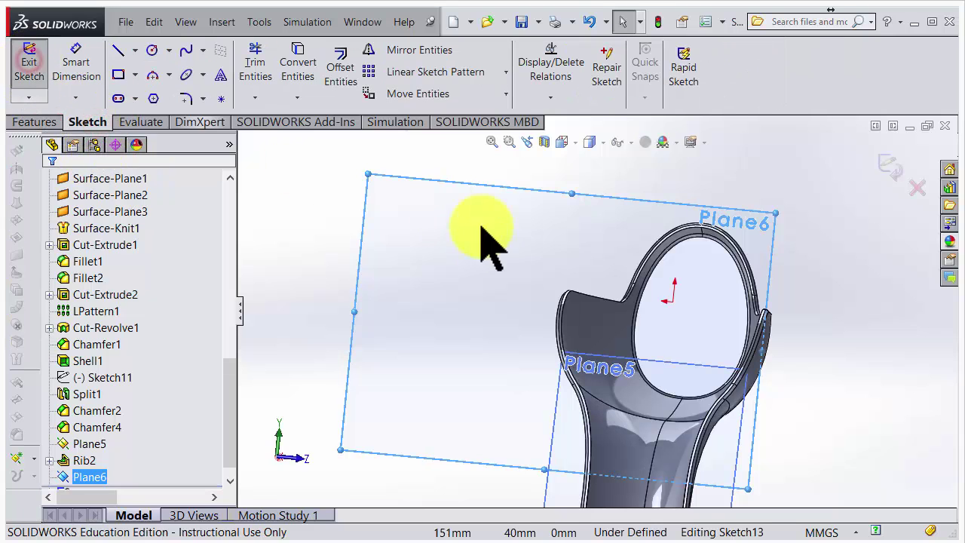
mouse_move(521, 271)
middle_down()
mouse_move(535, 254)
mouse_move(517, 258)
mouse_move(607, 277)
middle_up()
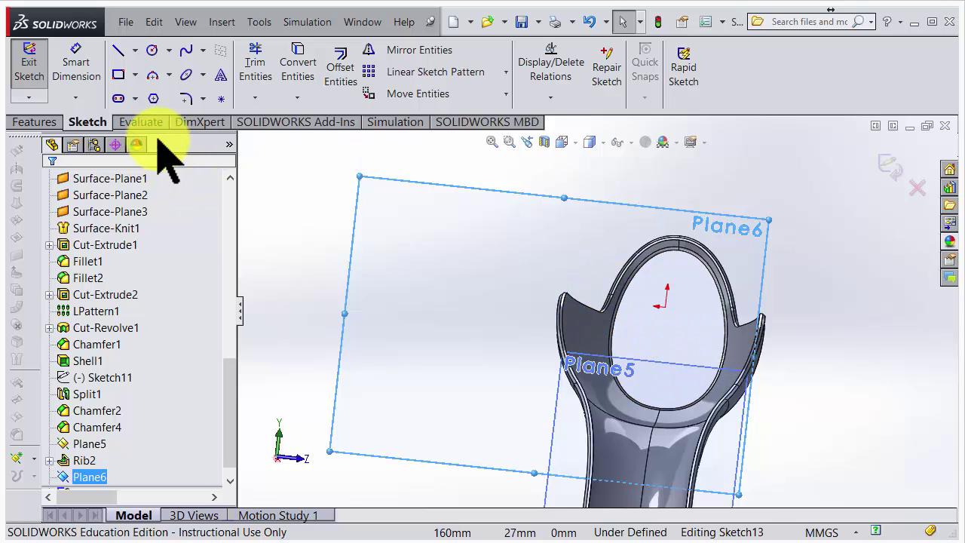
click(153, 75)
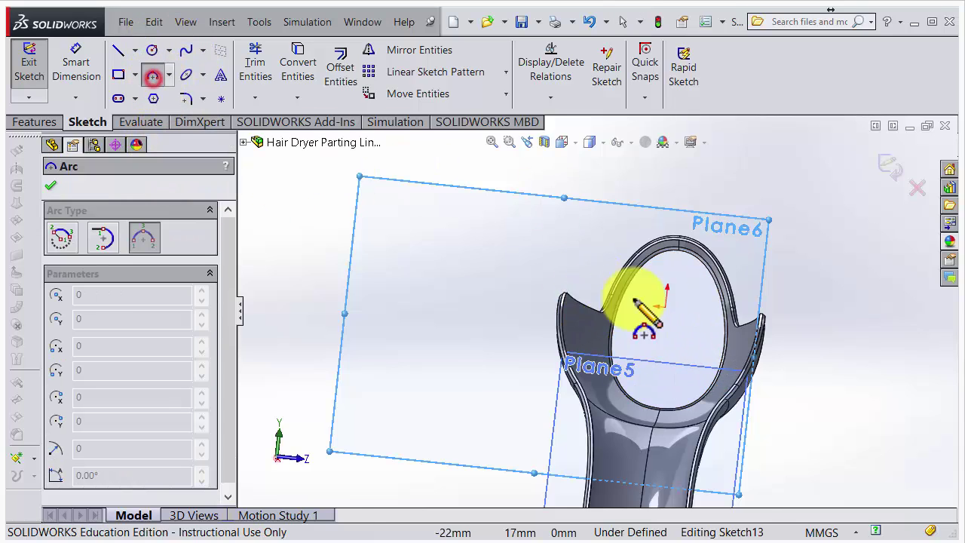
click(593, 323)
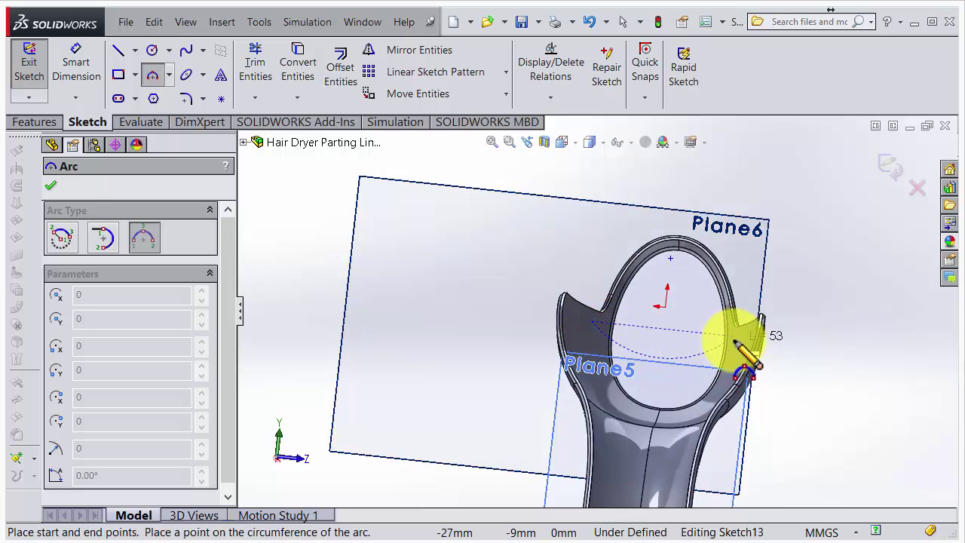
click(657, 345)
mouse_move(700, 313)
middle_down()
mouse_move(624, 355)
mouse_move(678, 343)
mouse_move(717, 319)
mouse_move(630, 362)
mouse_move(607, 422)
mouse_move(655, 404)
mouse_move(649, 446)
mouse_move(700, 377)
mouse_move(720, 367)
middle_up()
click(902, 166)
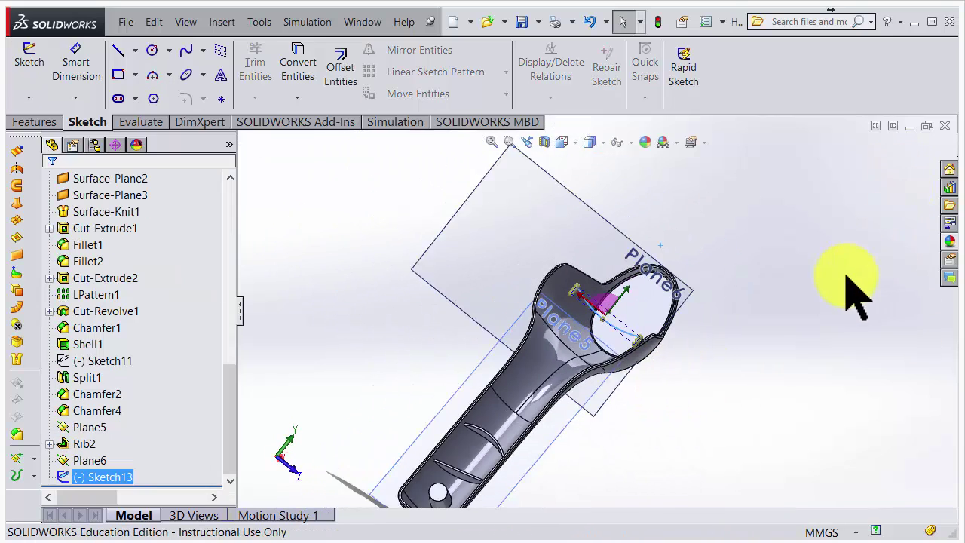
Create a 1.2 mm thick rib from the arc without draft, flipping the material side toward the handle and using the open half as its body.
click(31, 124)
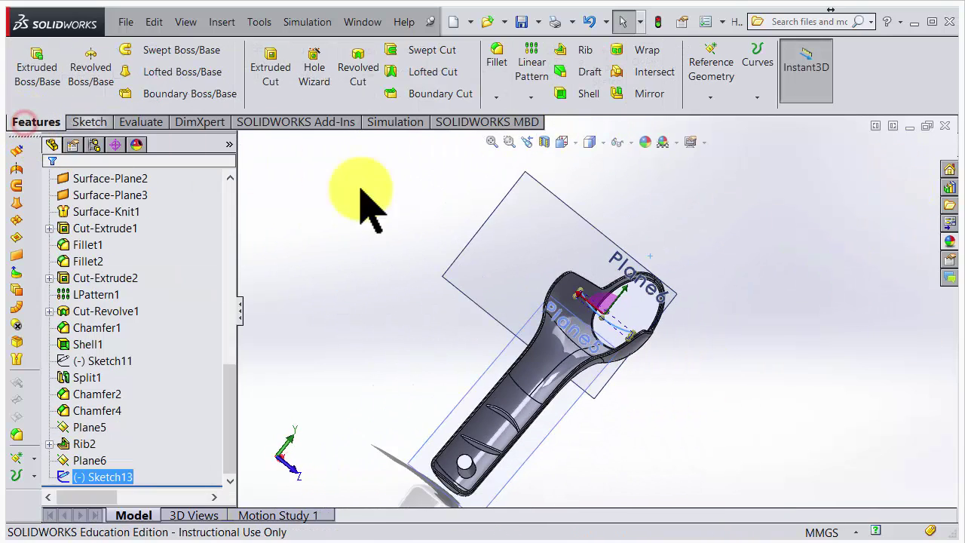
click(579, 49)
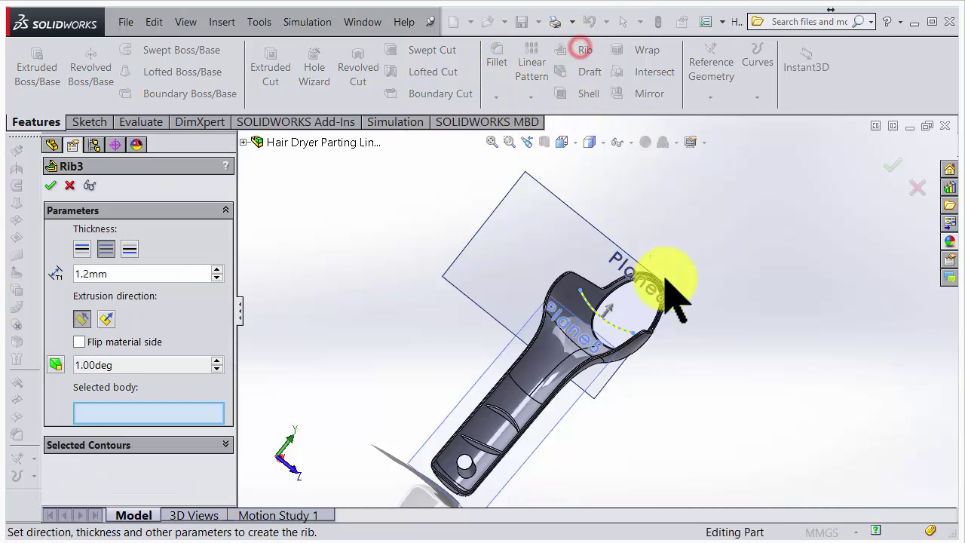
scroll(668, 294, down, 3)
middle_drag(646, 323, 392, 331)
click(579, 356)
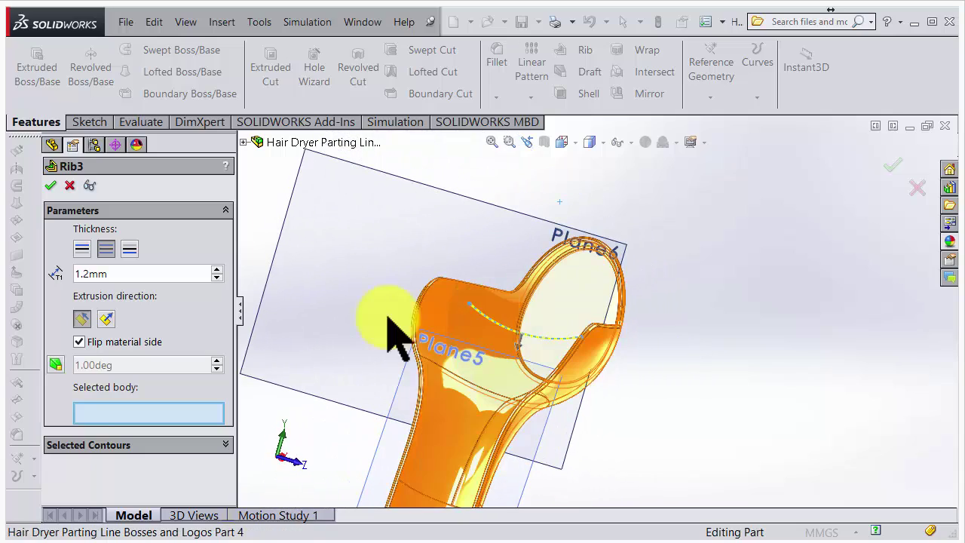
click(477, 373)
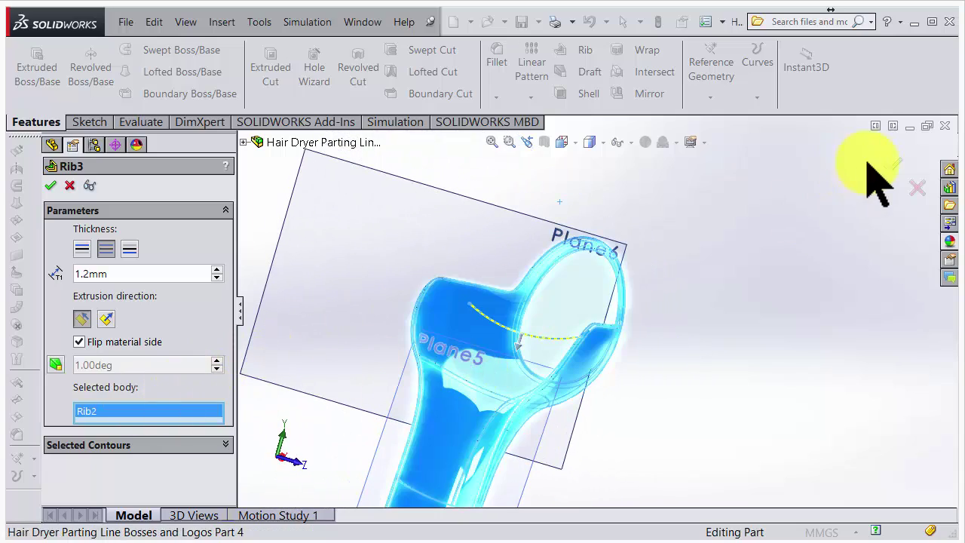
click(888, 172)
Examine the new arc-shaped rib from several angles, checking how it meets the inner walls between the dryer head and handle.
scroll(517, 323, down, 3)
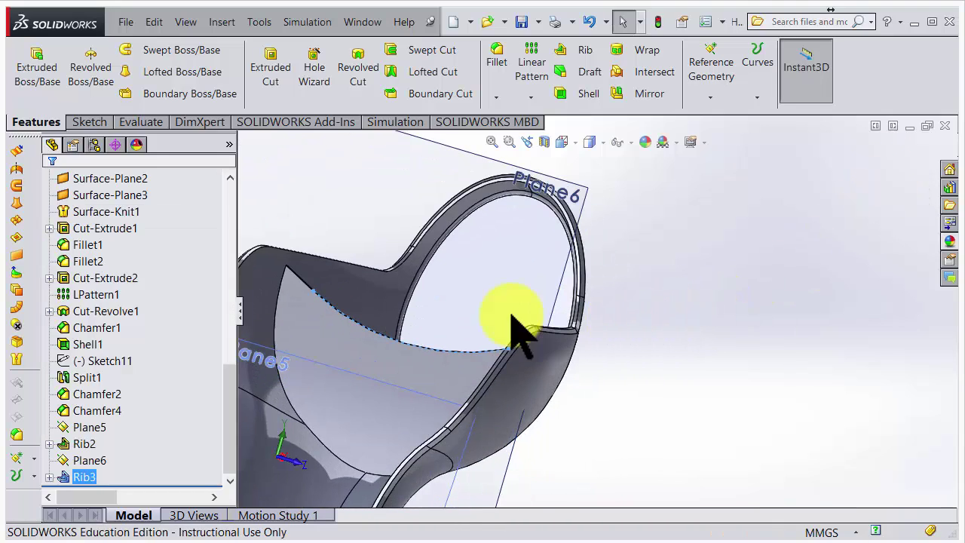
scroll(441, 343, down, 3)
scroll(441, 343, up, 3)
middle_drag(459, 334, 473, 358)
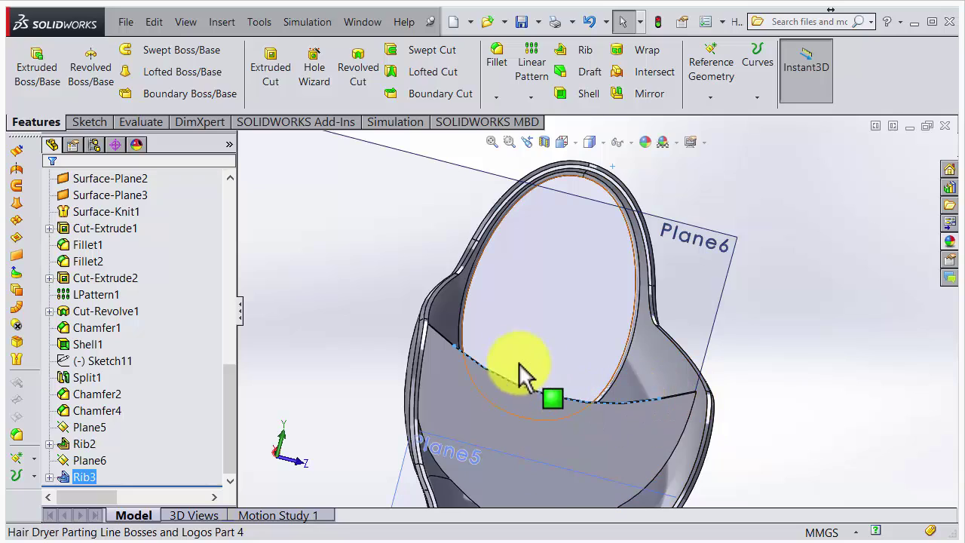
middle_drag(561, 473, 584, 452)
scroll(581, 387, down, 5)
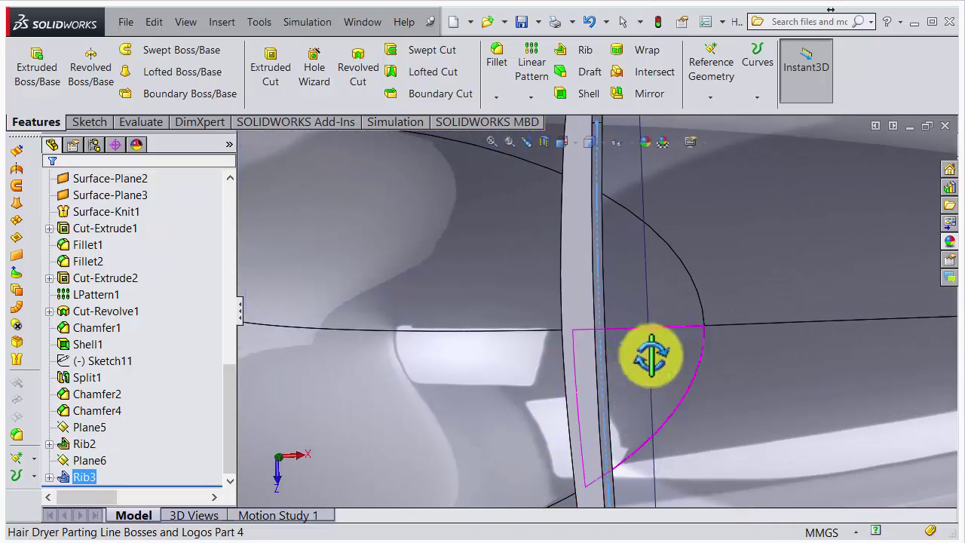
middle_drag(651, 355, 732, 314)
scroll(647, 255, up, 5)
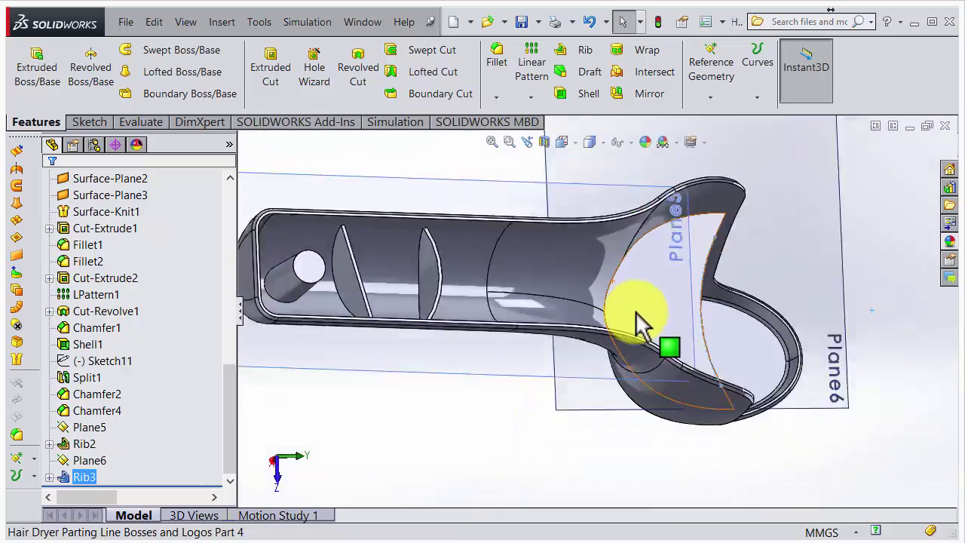
middle_drag(640, 319, 727, 530)
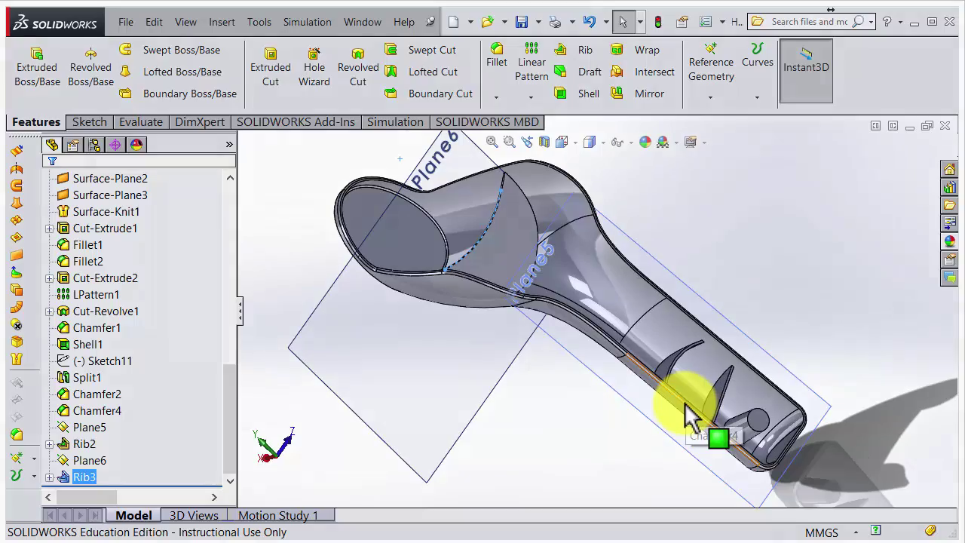